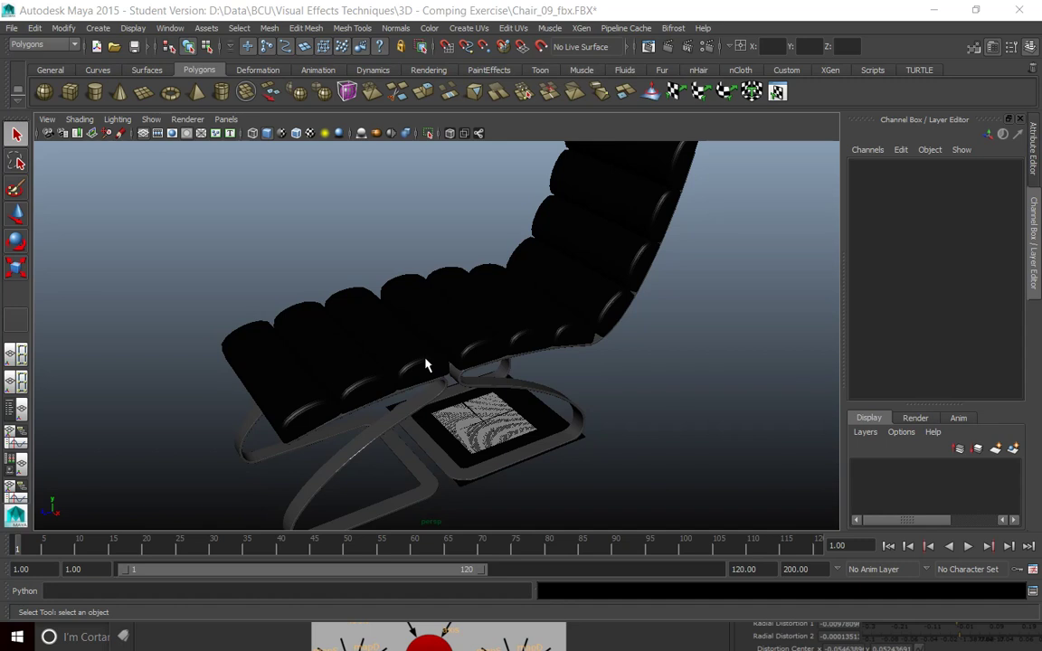
Examine which parts of the chair are separate objects by selecting individual cushion segments and a leg frame, then clear the selection
{"action": "left_click", "coordinate": [299, 406]}
{"action": "left_click", "coordinate": [350, 390]}
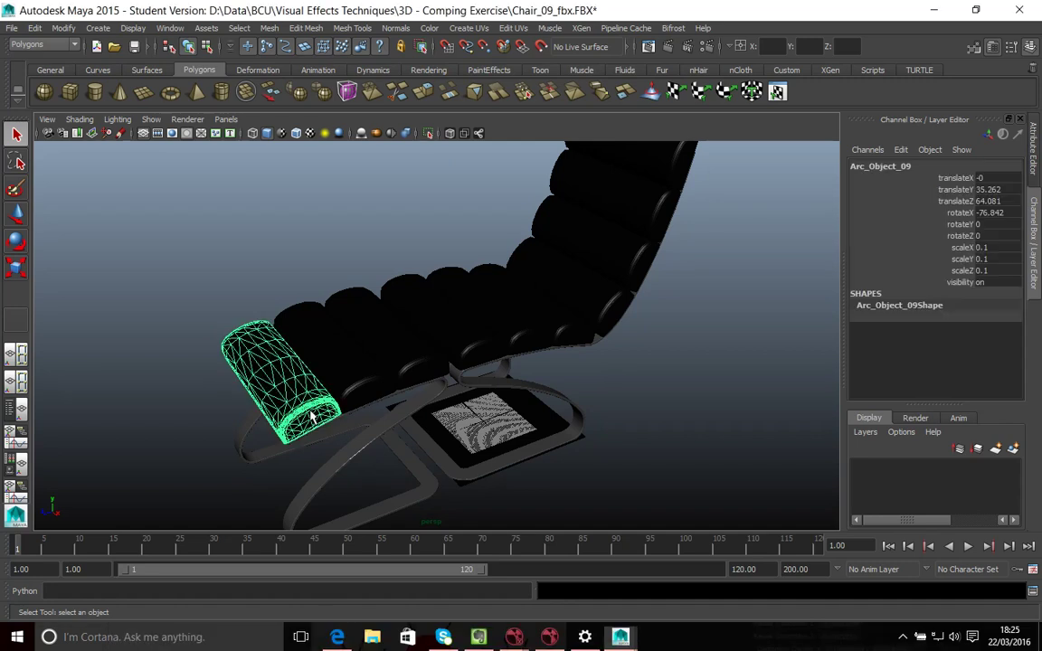
{"action": "left_click", "coordinate": [414, 371]}
{"action": "left_click", "coordinate": [418, 330]}
{"action": "left_click", "coordinate": [464, 310]}
{"action": "left_click", "coordinate": [552, 257]}
{"action": "left_click", "coordinate": [633, 215]}
{"action": "left_click", "coordinate": [624, 181]}
{"action": "left_click", "coordinate": [638, 154]}
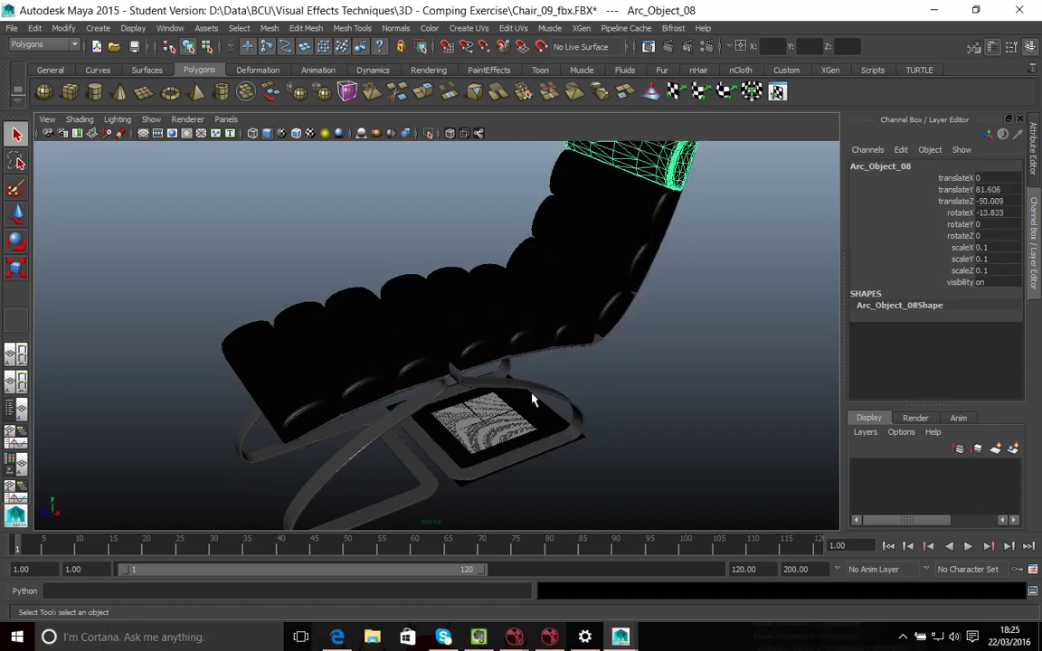
{"action": "left_click", "coordinate": [419, 407]}
{"action": "left_click", "coordinate": [415, 409]}
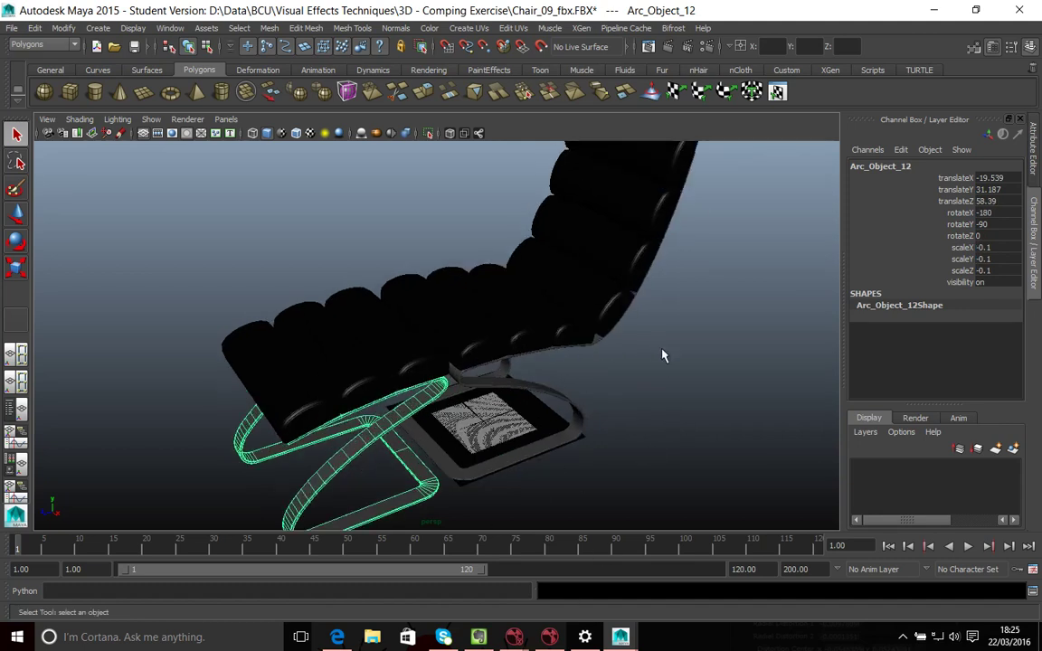
{"action": "left_click", "coordinate": [661, 398]}
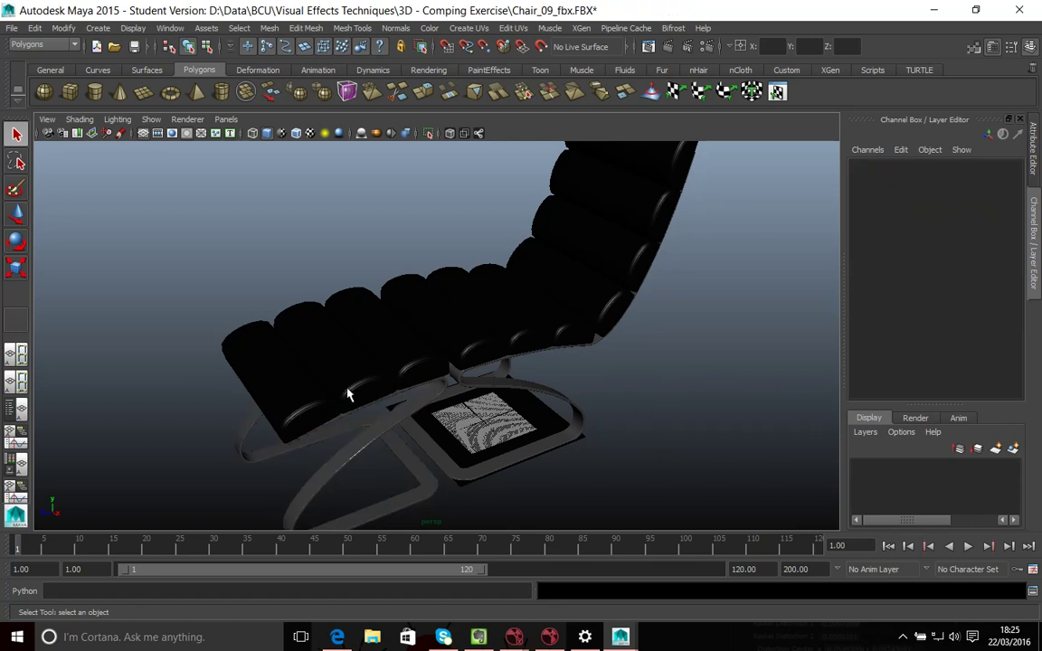
Combine all of the chair's cushion segments, from footrest to headrest, into a single mesh
{"action": "scroll", "coordinate": [538, 353], "scroll_direction": "down", "scroll_amount": 3}
{"action": "left_click_drag", "start_coordinate": [577, 366], "coordinate": [561, 394], "text": "alt"}
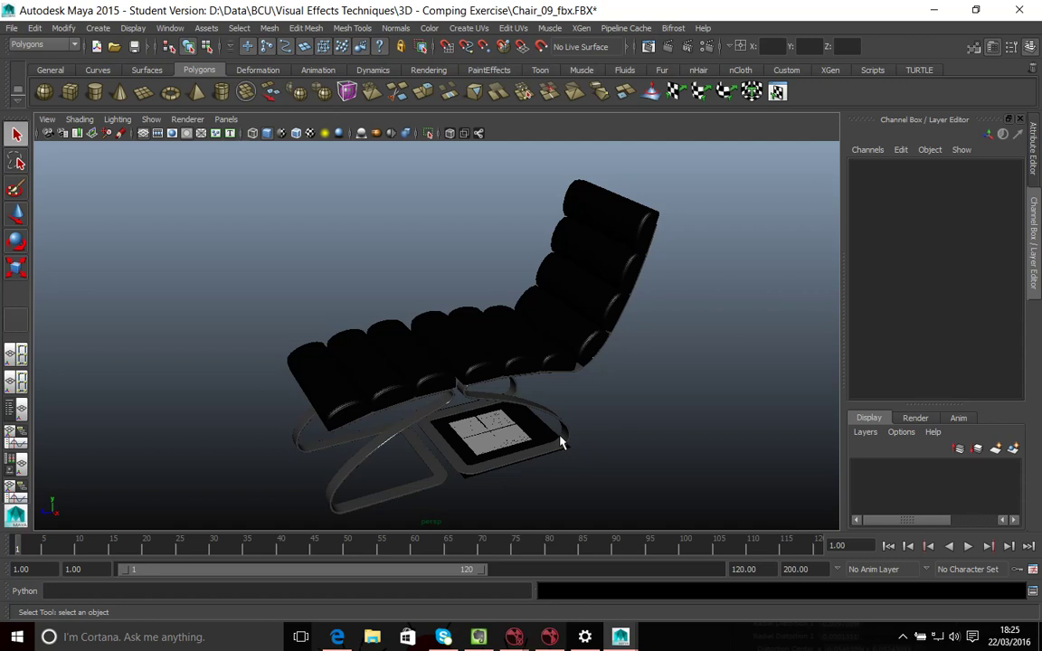
{"action": "left_click", "coordinate": [304, 369]}
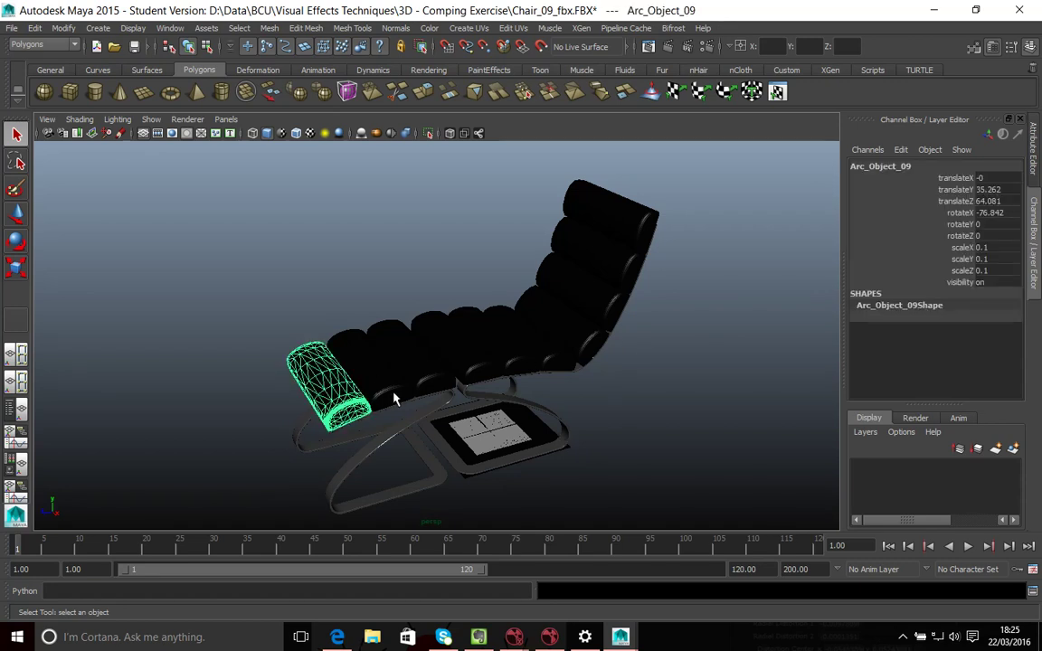
{"action": "left_click", "coordinate": [366, 357], "text": "shift"}
{"action": "left_click", "coordinate": [418, 349], "text": "shift"}
{"action": "left_click", "coordinate": [453, 339], "text": "shift"}
{"action": "left_click", "coordinate": [484, 335], "text": "shift"}
{"action": "left_click", "coordinate": [557, 351], "text": "shift"}
{"action": "left_click", "coordinate": [538, 324], "text": "shift"}
{"action": "left_click", "coordinate": [550, 282], "text": "shift"}
{"action": "left_click", "coordinate": [549, 264], "text": "shift"}
{"action": "left_click", "coordinate": [551, 242], "text": "shift"}
{"action": "left_click", "coordinate": [564, 190], "text": "shift"}
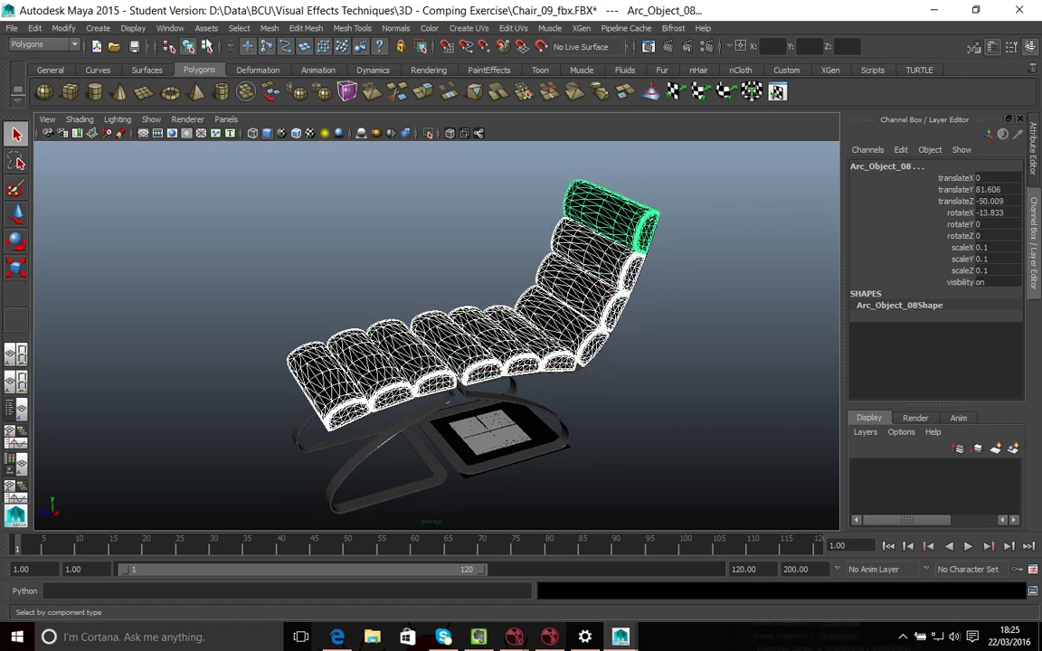
{"action": "left_click", "coordinate": [273, 30]}
{"action": "left_click", "coordinate": [290, 72]}
{"action": "left_click", "coordinate": [583, 356]}
{"action": "left_click", "coordinate": [523, 308]}
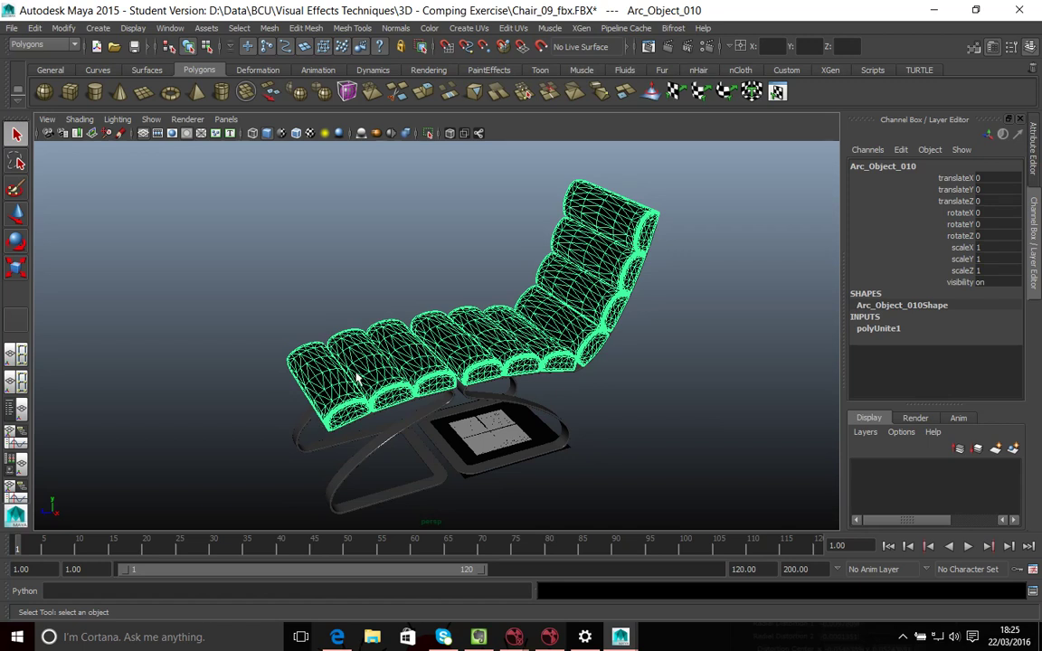
{"action": "left_click", "coordinate": [622, 357]}
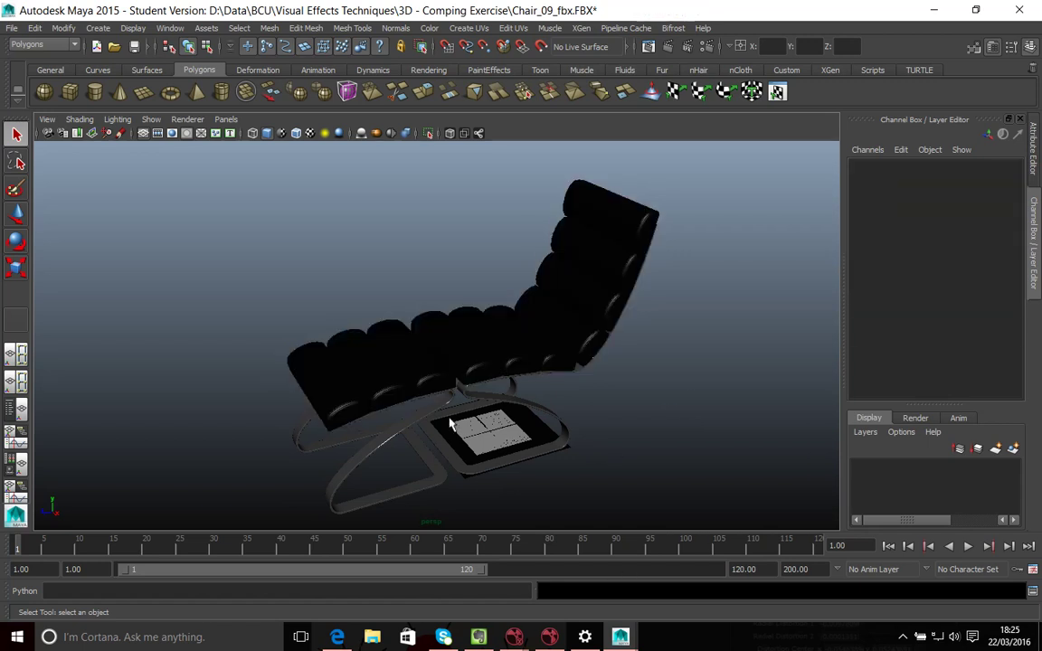
Combine the front and rear metal frame pieces of the chair into a single mesh
{"action": "left_click", "coordinate": [425, 419]}
{"action": "left_click", "coordinate": [565, 439], "text": "shift"}
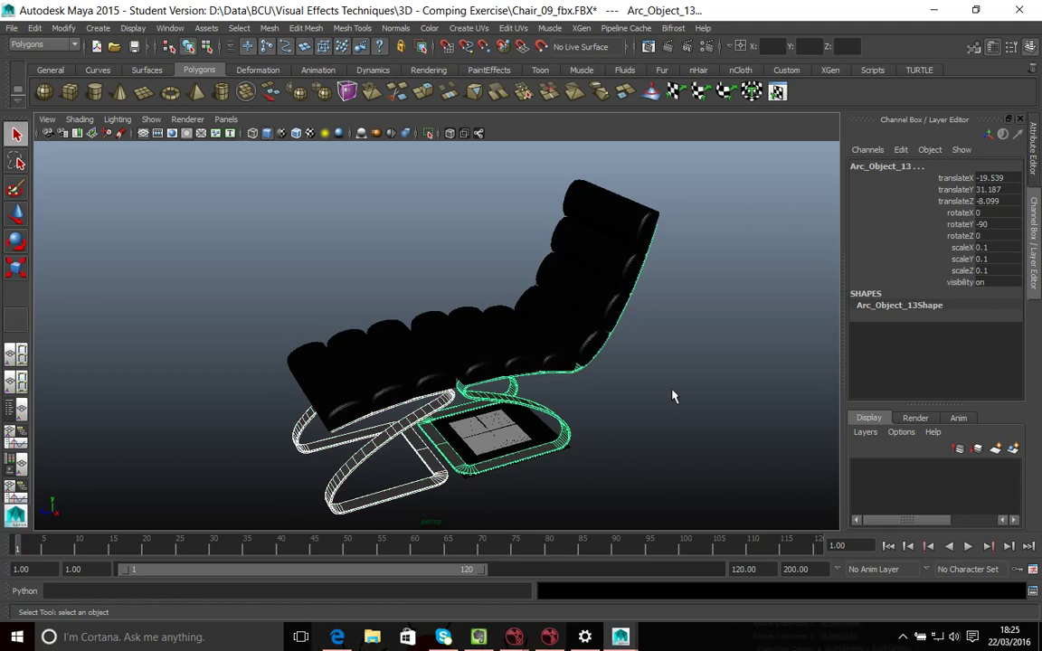
{"action": "left_click", "coordinate": [268, 29]}
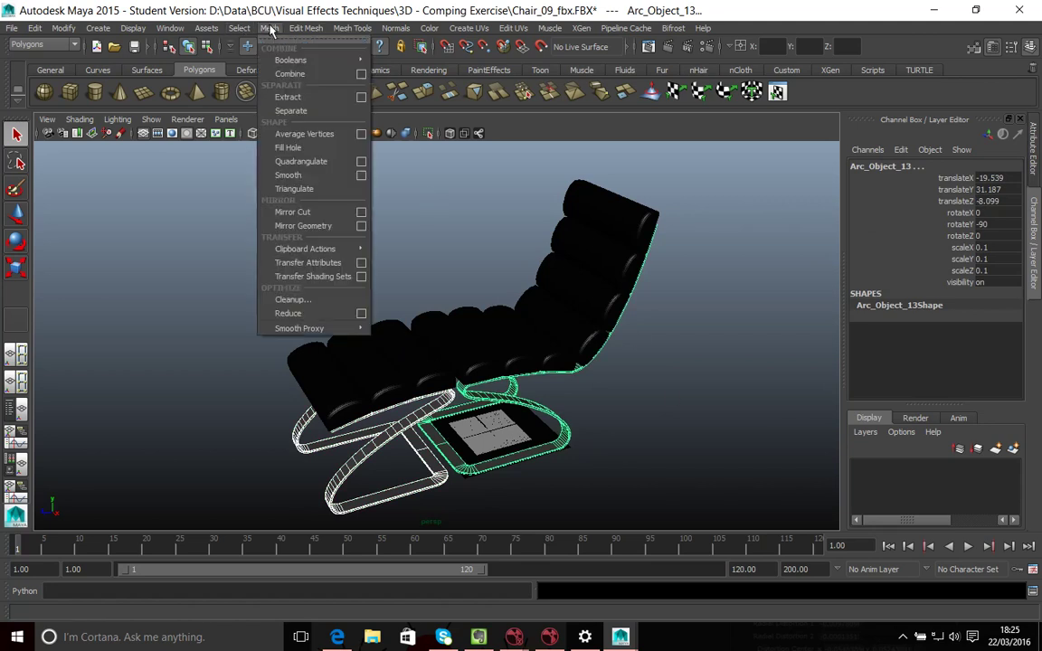
{"action": "left_click", "coordinate": [289, 75]}
{"action": "left_click", "coordinate": [549, 418]}
{"action": "left_click", "coordinate": [507, 371]}
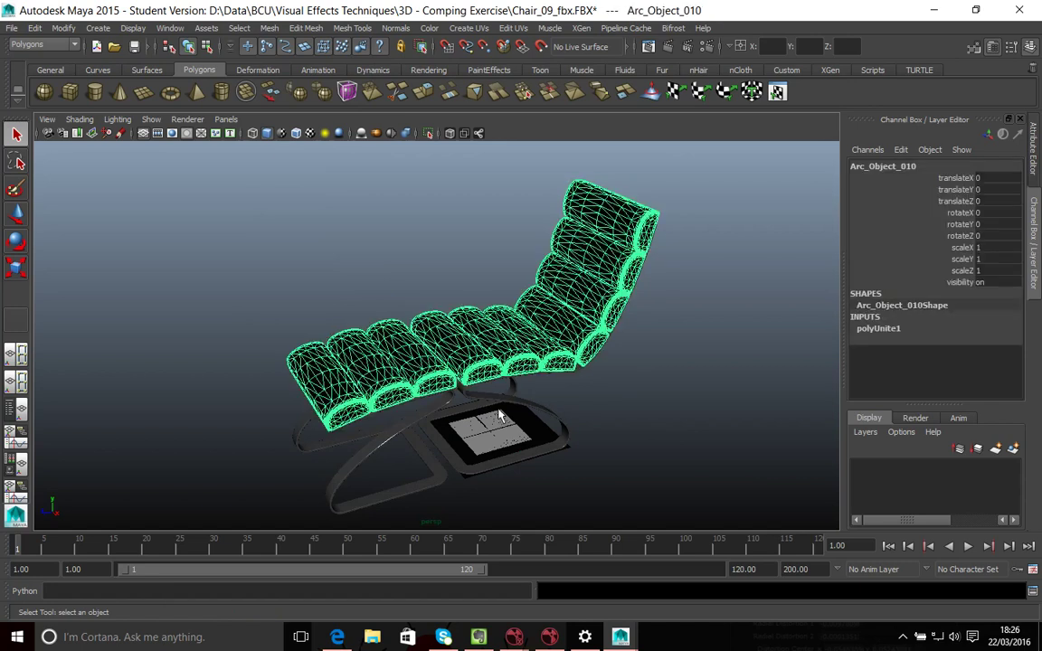
{"action": "left_click", "coordinate": [565, 439]}
{"action": "left_click", "coordinate": [611, 455]}
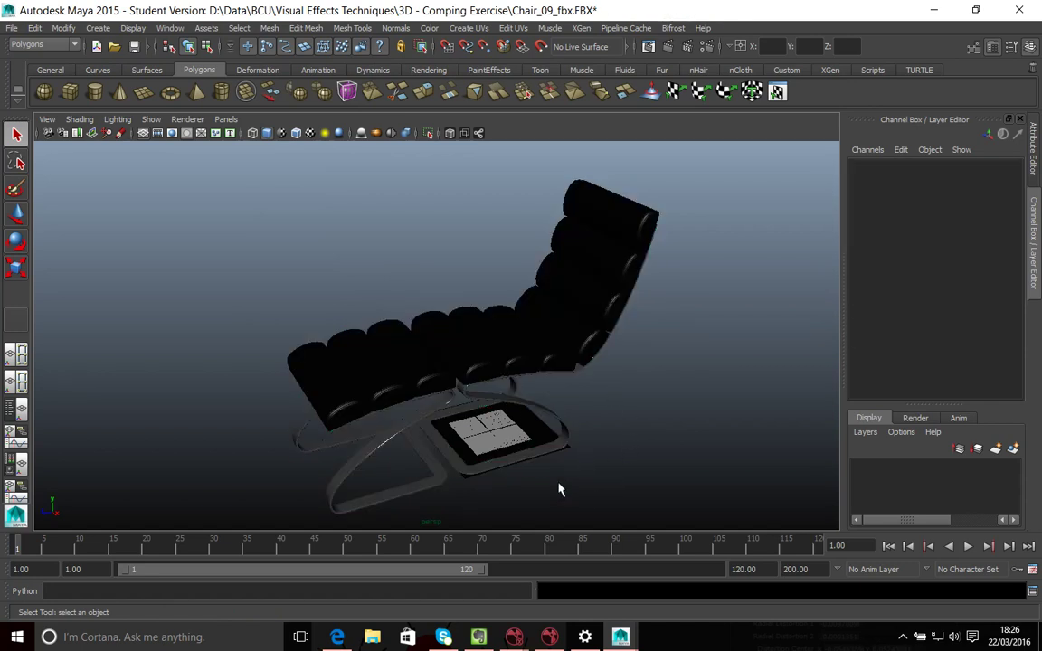
Delete the flat square plane lying under the chair's base
{"action": "left_click", "coordinate": [503, 434]}
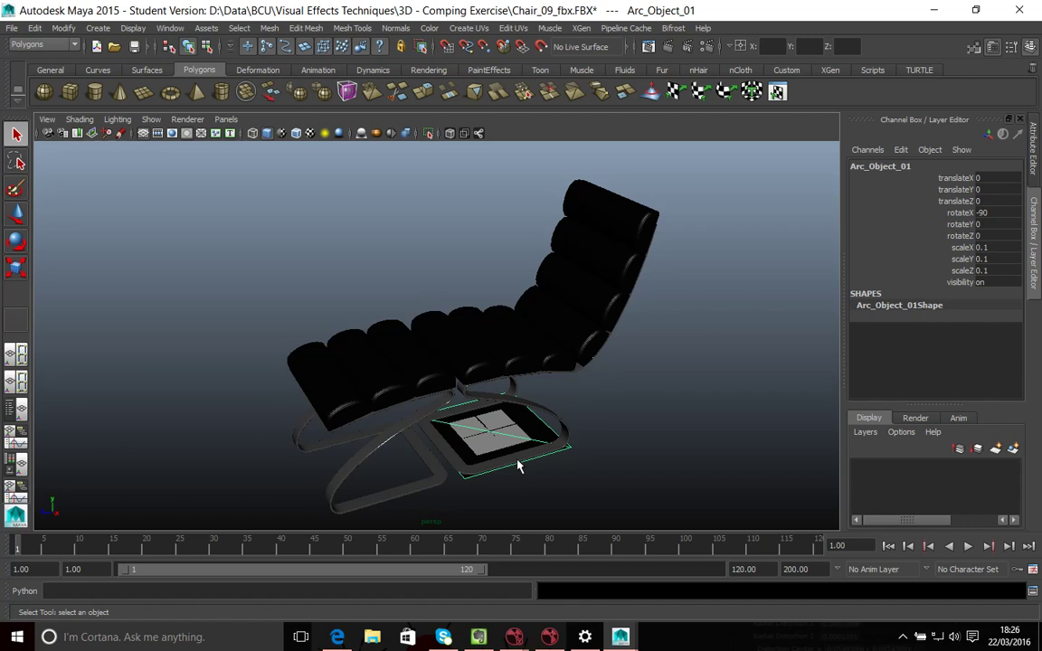
{"action": "left_click", "coordinate": [518, 466]}
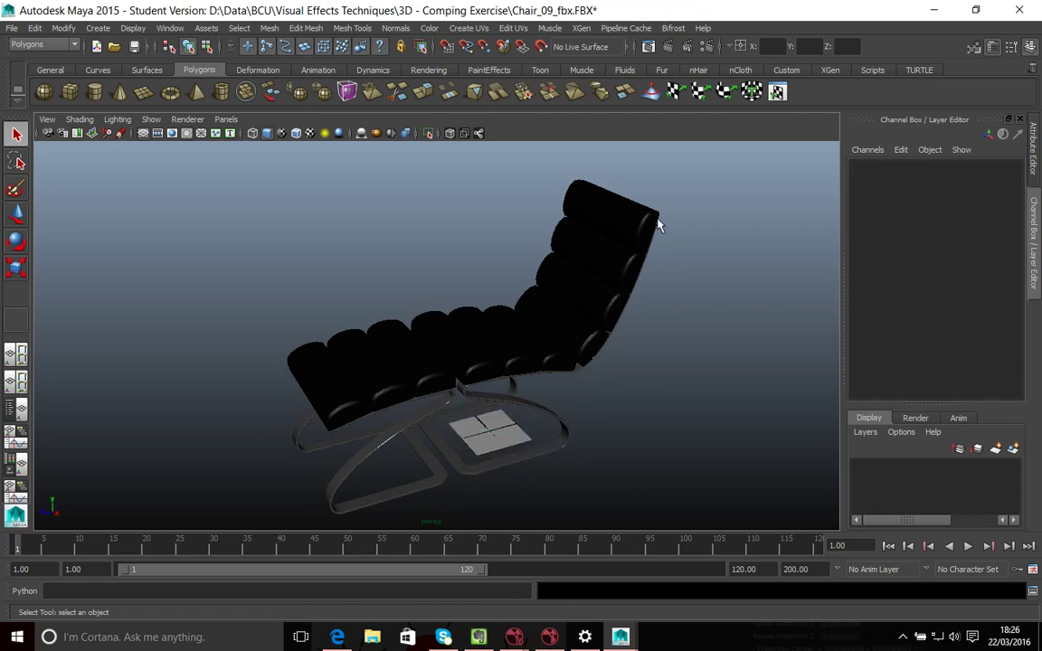
Inspect the grid beneath the chair and check the linear working unit in the general application preferences
{"action": "left_click_drag", "start_coordinate": [567, 435], "coordinate": [556, 468], "text": "alt"}
{"action": "right_click_drag", "start_coordinate": [521, 475], "coordinate": [550, 452], "text": "alt"}
{"action": "middle_click_drag", "start_coordinate": [550, 452], "coordinate": [523, 348], "text": "alt"}
{"action": "scroll", "coordinate": [584, 488], "scroll_direction": "up", "scroll_amount": 5}
{"action": "middle_click_drag", "start_coordinate": [603, 500], "coordinate": [540, 305], "text": "alt"}
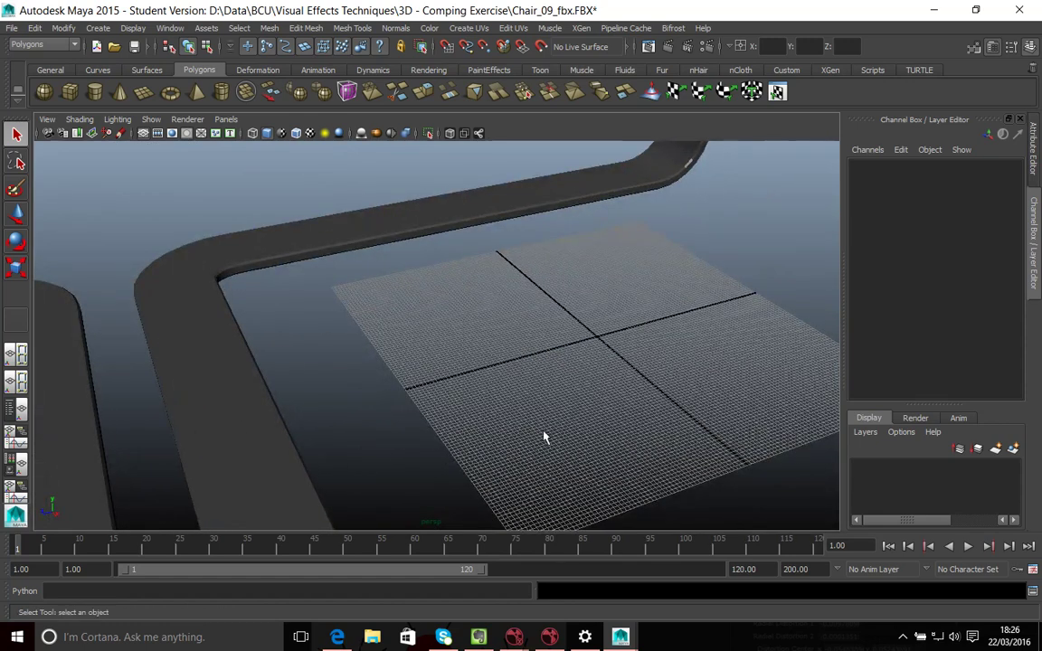
{"action": "left_click", "coordinate": [136, 30]}
{"action": "mouse_move", "coordinate": [172, 34]}
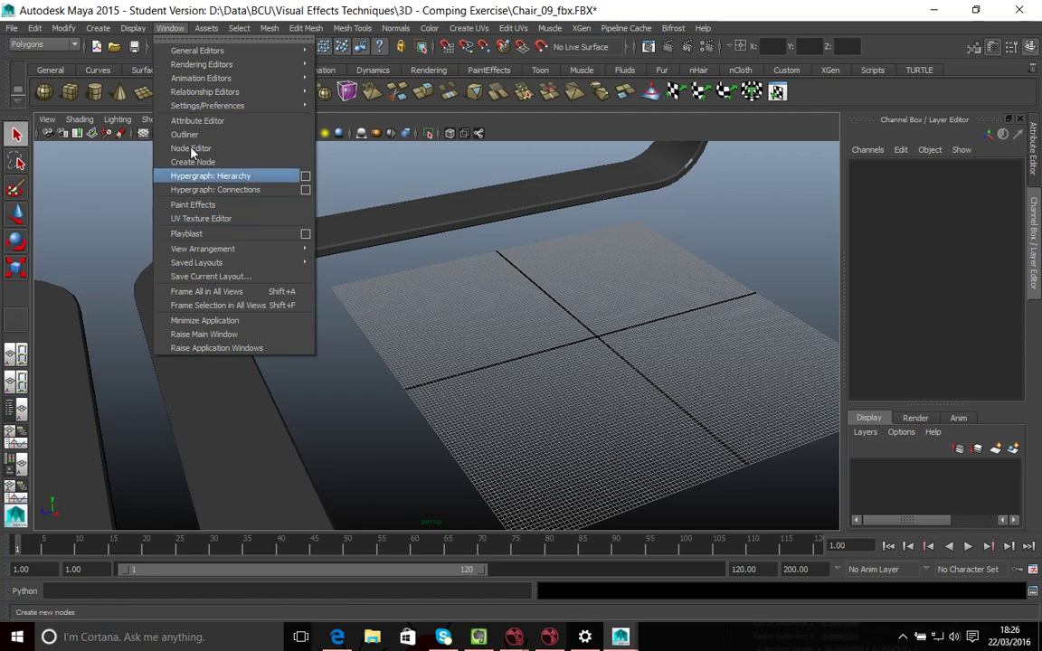
{"action": "left_click", "coordinate": [140, 28]}
{"action": "left_click", "coordinate": [170, 28]}
{"action": "mouse_move", "coordinate": [229, 56]}
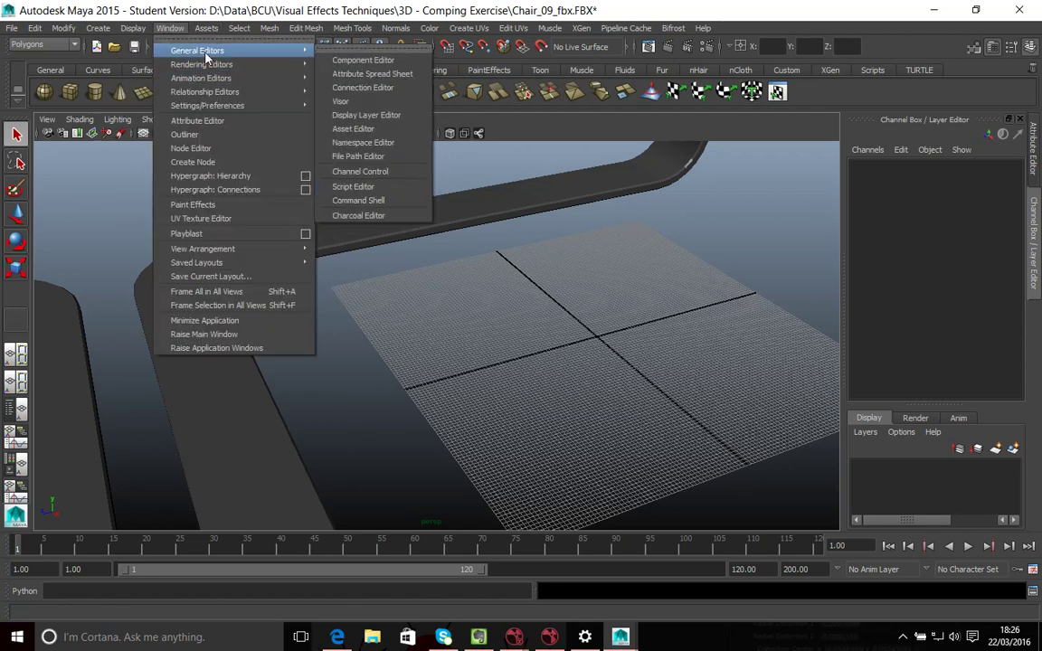
{"action": "mouse_move", "coordinate": [239, 105]}
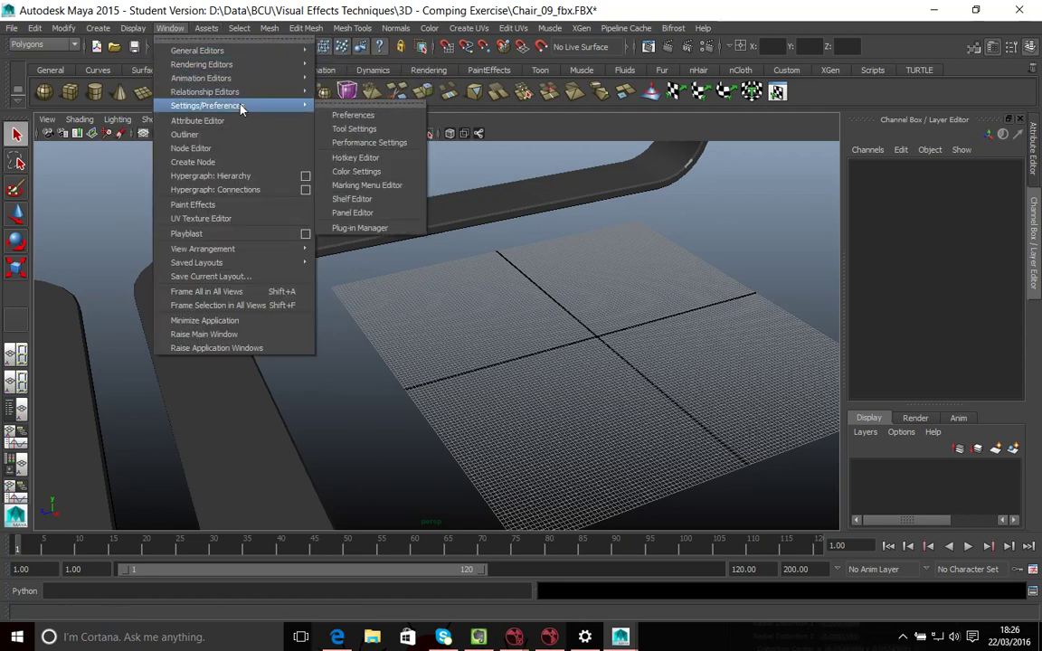
{"action": "left_click", "coordinate": [353, 116]}
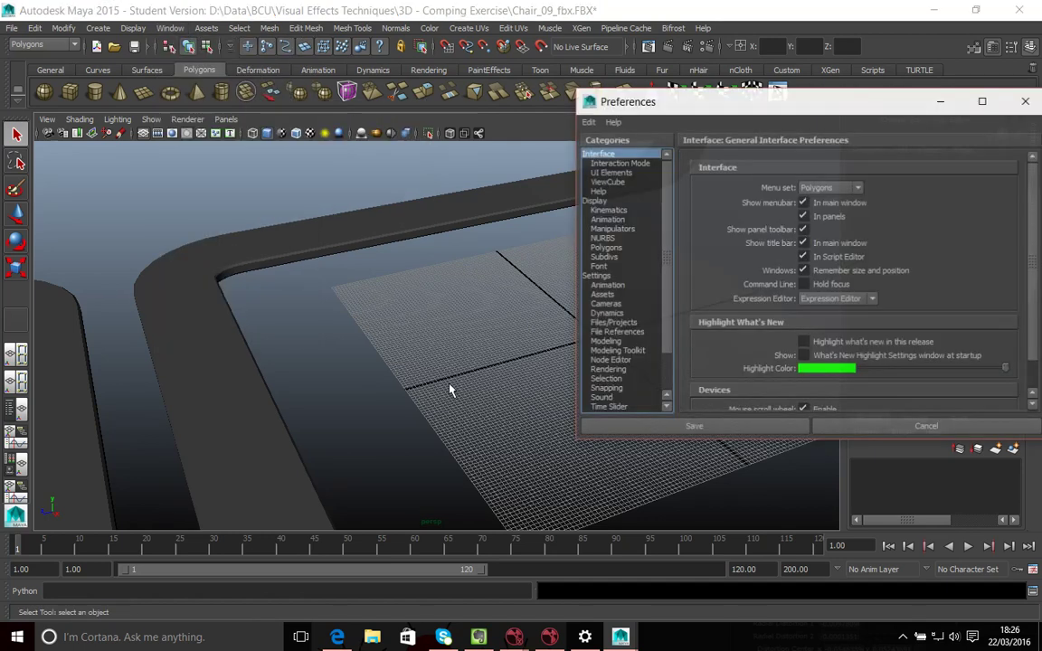
{"action": "left_click", "coordinate": [597, 275]}
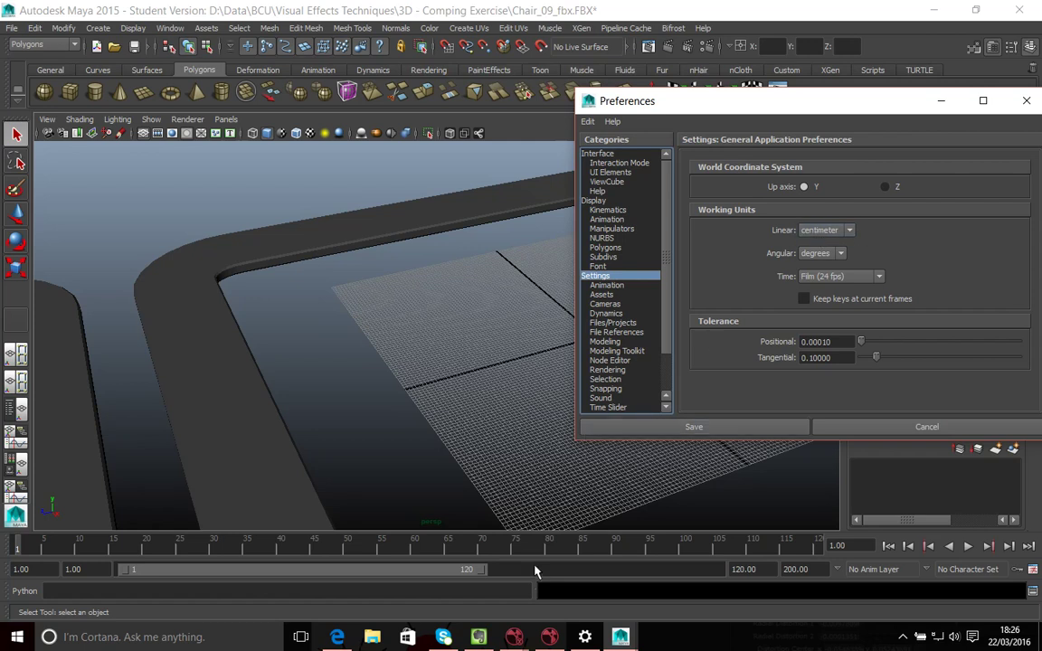
{"action": "left_click", "coordinate": [719, 491]}
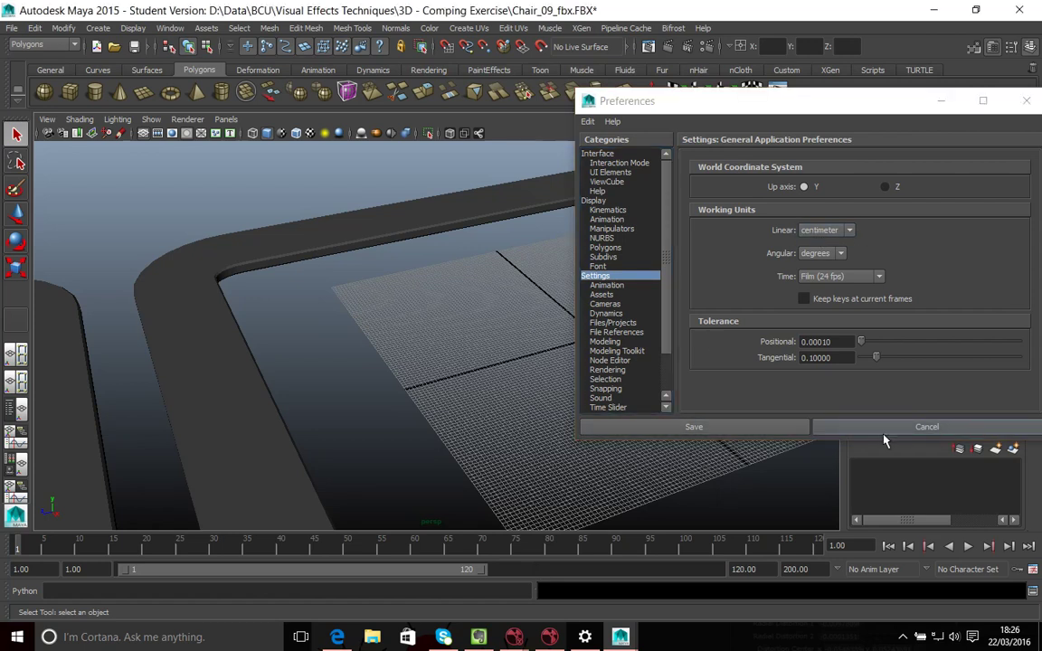
{"action": "left_click_drag", "start_coordinate": [845, 110], "coordinate": [674, 131]}
{"action": "left_click", "coordinate": [861, 121]}
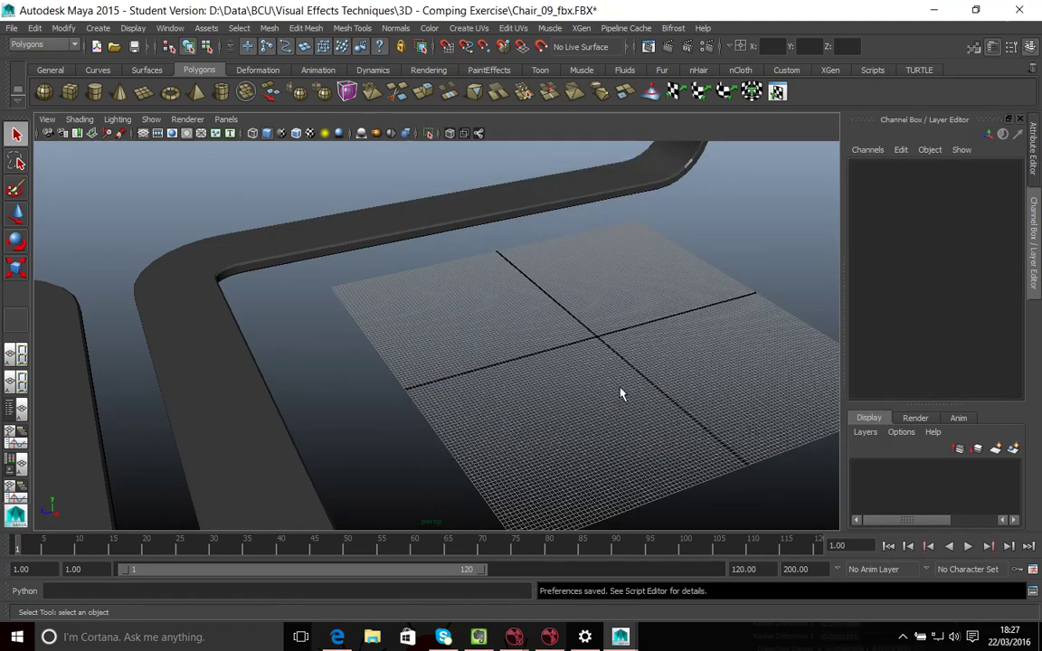
Parent the combined cushion mesh to the combined metal frame mesh
{"action": "scroll", "coordinate": [624, 380], "scroll_direction": "down", "scroll_amount": 5}
{"action": "left_click_drag", "start_coordinate": [627, 365], "coordinate": [535, 391], "text": "alt"}
{"action": "middle_click_drag", "start_coordinate": [534, 391], "coordinate": [537, 361], "text": "alt"}
{"action": "scroll", "coordinate": [536, 361], "scroll_direction": "down", "scroll_amount": 5}
{"action": "left_click_drag", "start_coordinate": [507, 339], "coordinate": [480, 400], "text": "alt"}
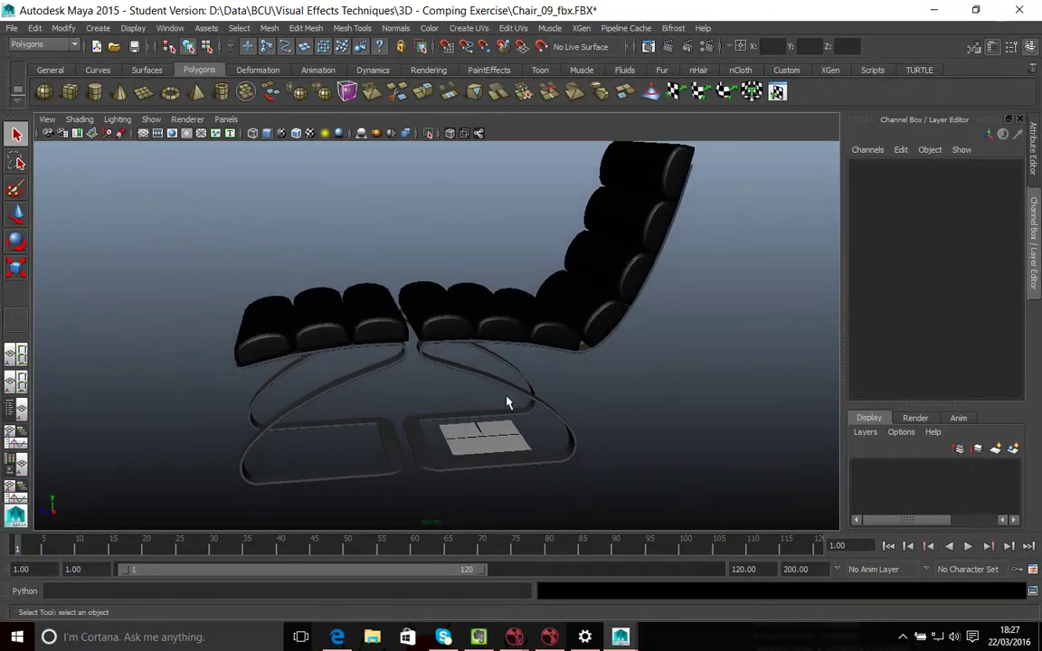
{"action": "left_click", "coordinate": [496, 323]}
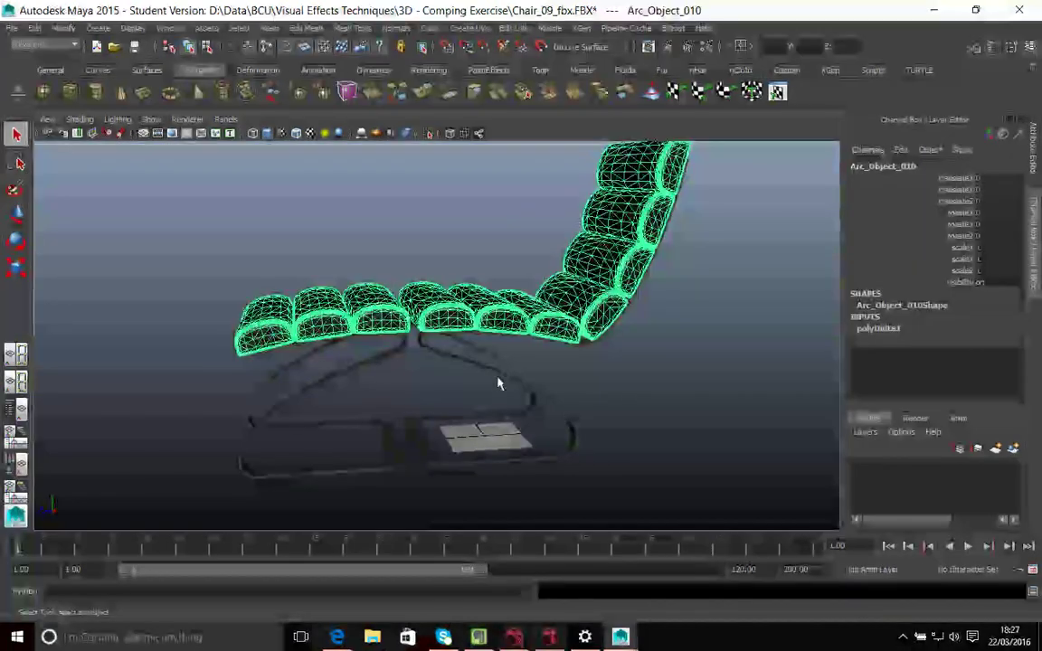
{"action": "left_click", "coordinate": [440, 336], "text": "shift"}
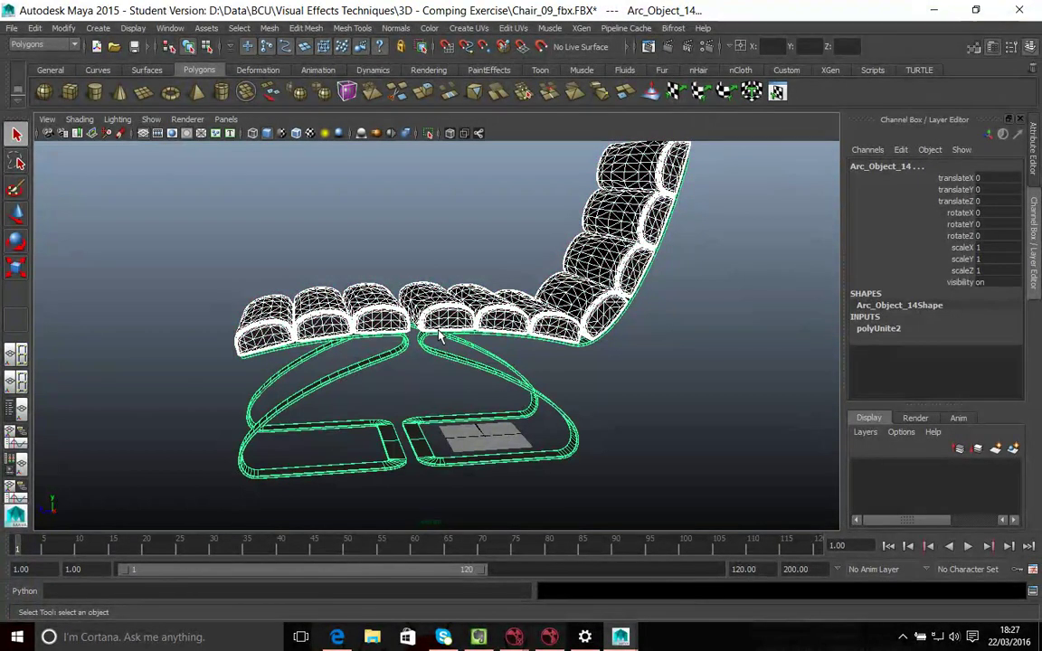
{"action": "left_click", "coordinate": [131, 28]}
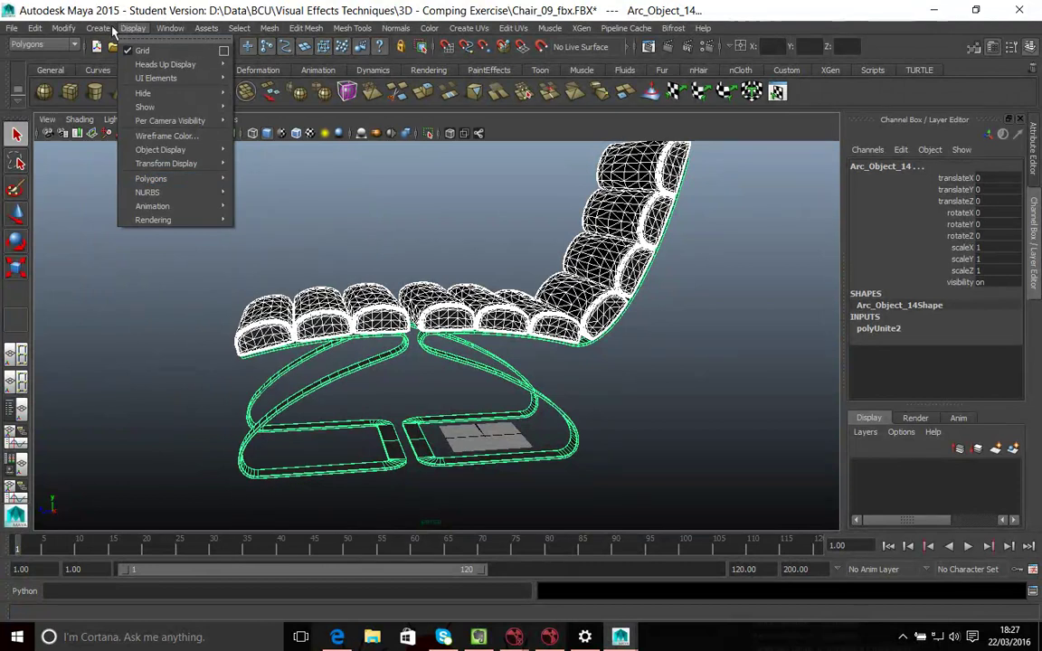
{"action": "mouse_move", "coordinate": [64, 28]}
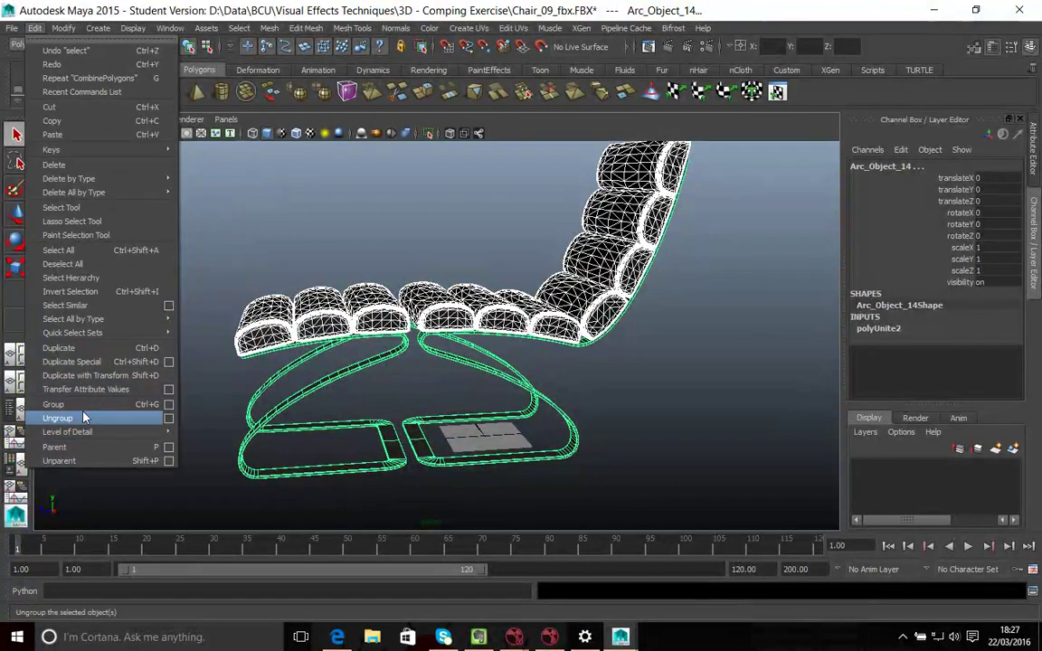
{"action": "left_click", "coordinate": [78, 452]}
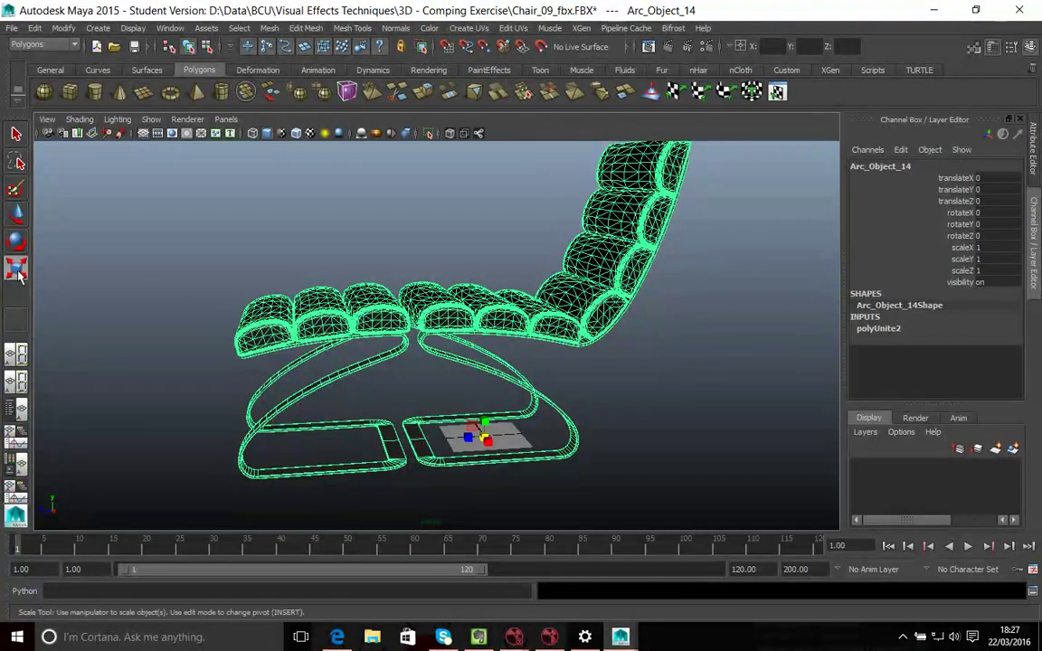
Scale the whole chair down uniformly to about 0.354 on all axes, judging its size against the grid
{"action": "left_click_drag", "start_coordinate": [482, 443], "coordinate": [330, 425], "text": "alt"}
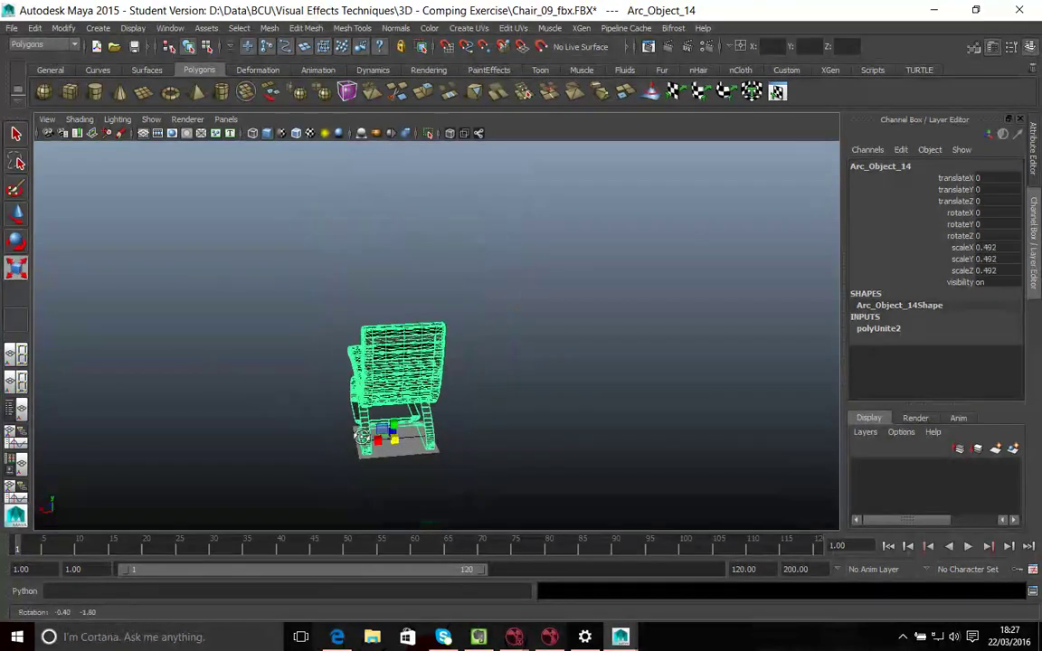
{"action": "left_click_drag", "start_coordinate": [505, 443], "coordinate": [397, 407], "text": "alt"}
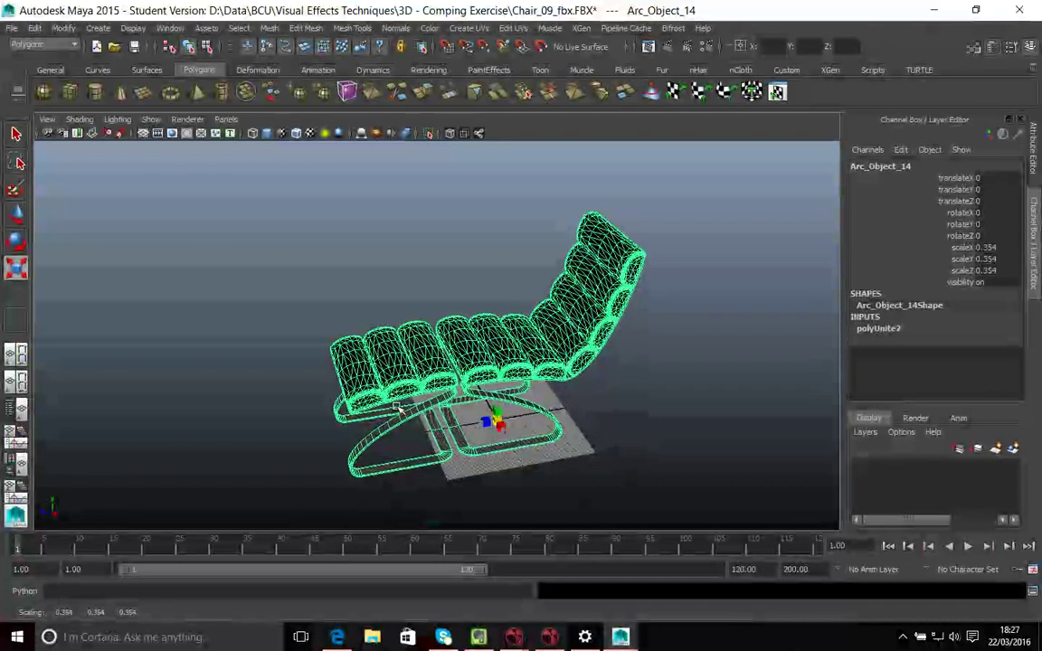
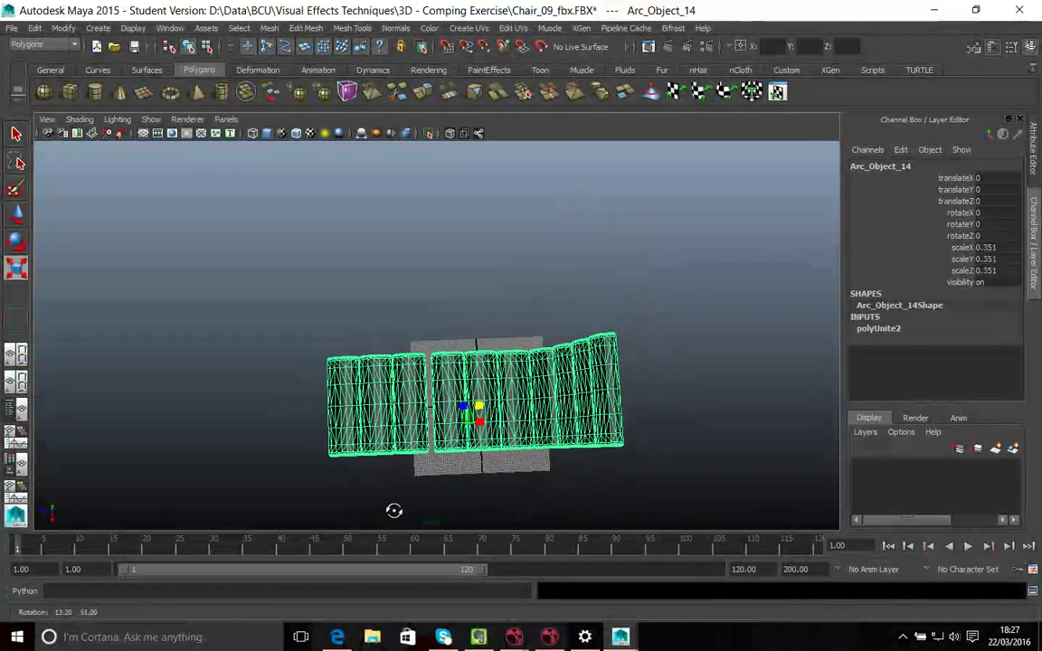
Measure the chair's overall length from the footrest end to the backrest end with the Distance Tool
{"action": "left_click", "coordinate": [133, 28]}
{"action": "left_click", "coordinate": [103, 28]}
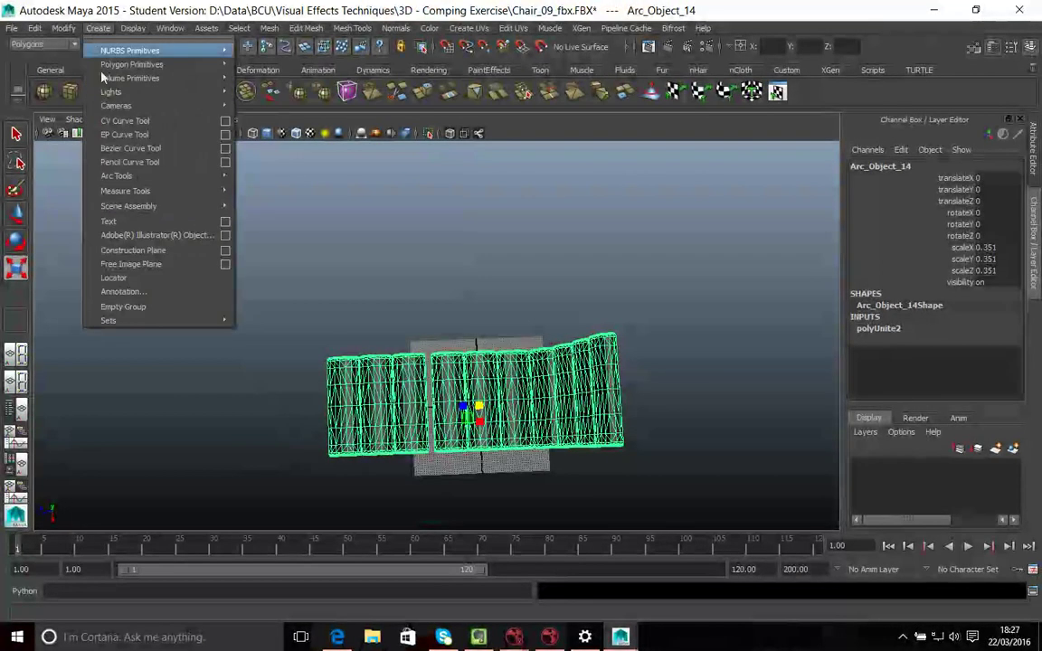
{"action": "left_click", "coordinate": [133, 28]}
{"action": "left_click", "coordinate": [98, 28]}
{"action": "mouse_move", "coordinate": [120, 178]}
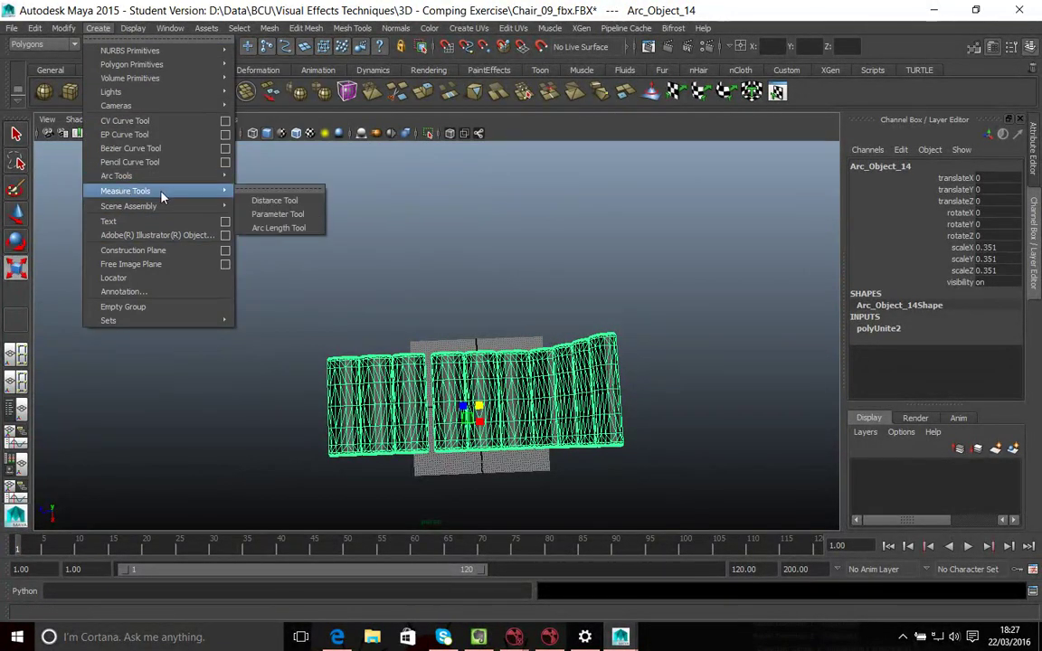
{"action": "left_click", "coordinate": [270, 200]}
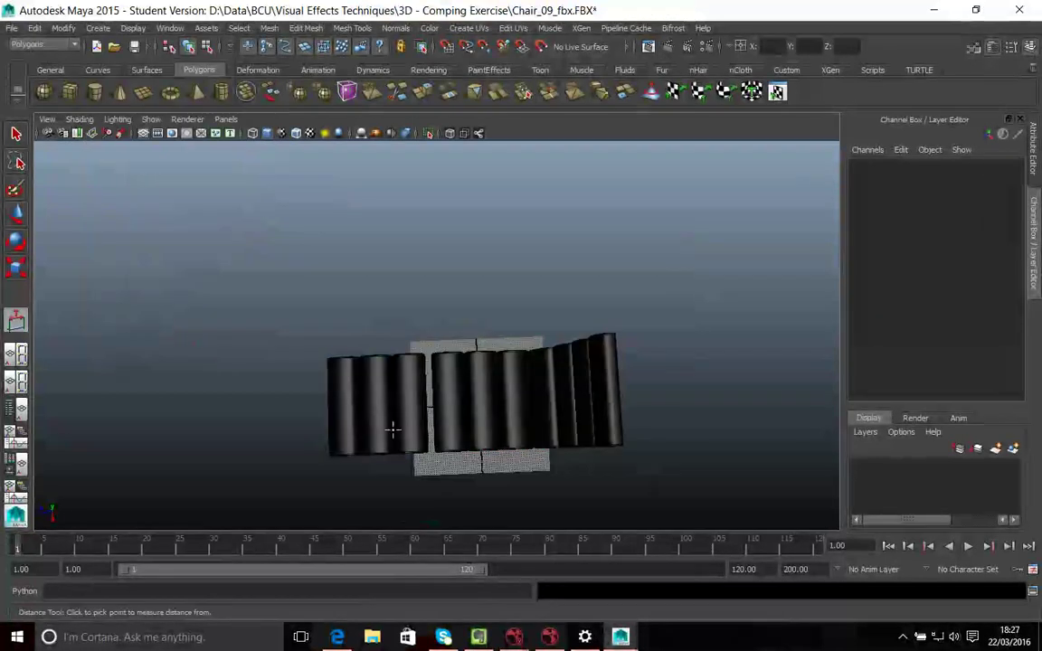
{"action": "left_click", "coordinate": [330, 400]}
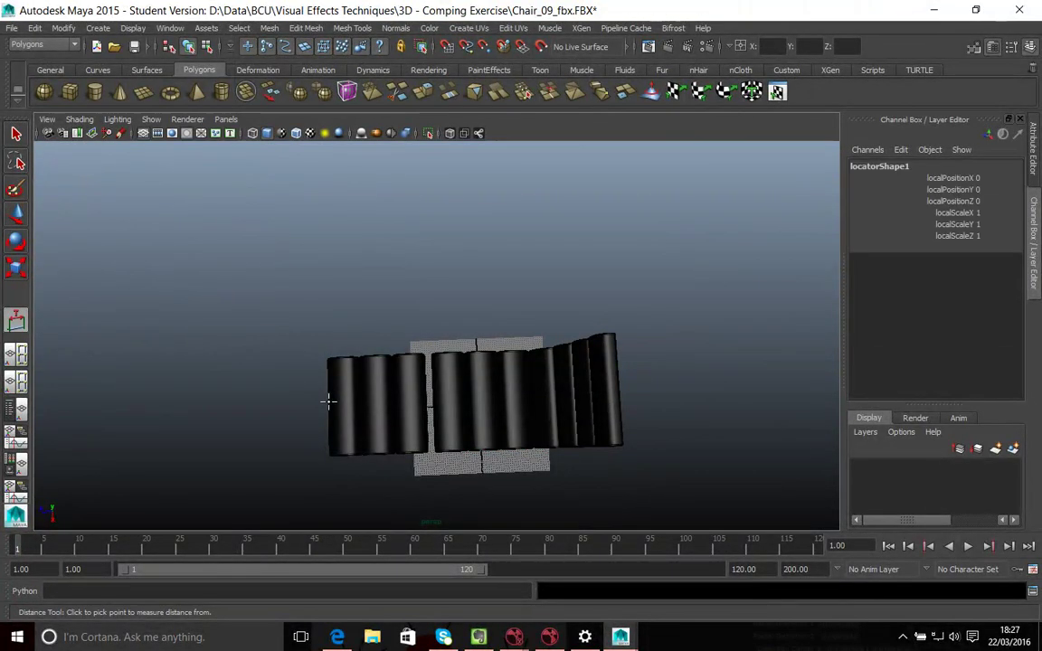
{"action": "left_click", "coordinate": [624, 394]}
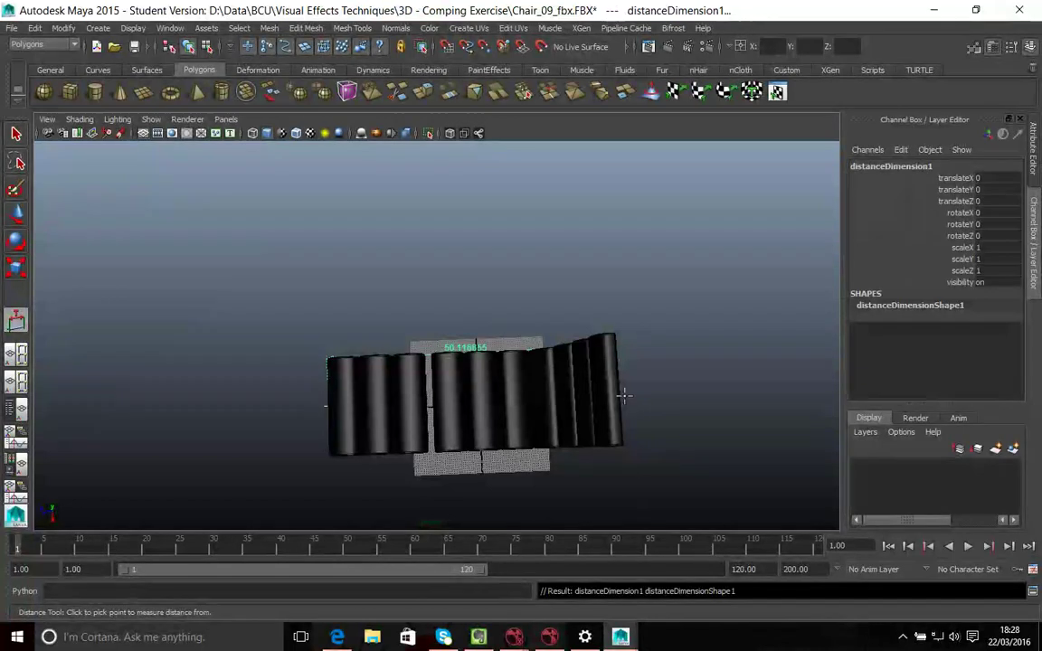
{"action": "left_click_drag", "start_coordinate": [618, 399], "coordinate": [500, 448], "text": "alt"}
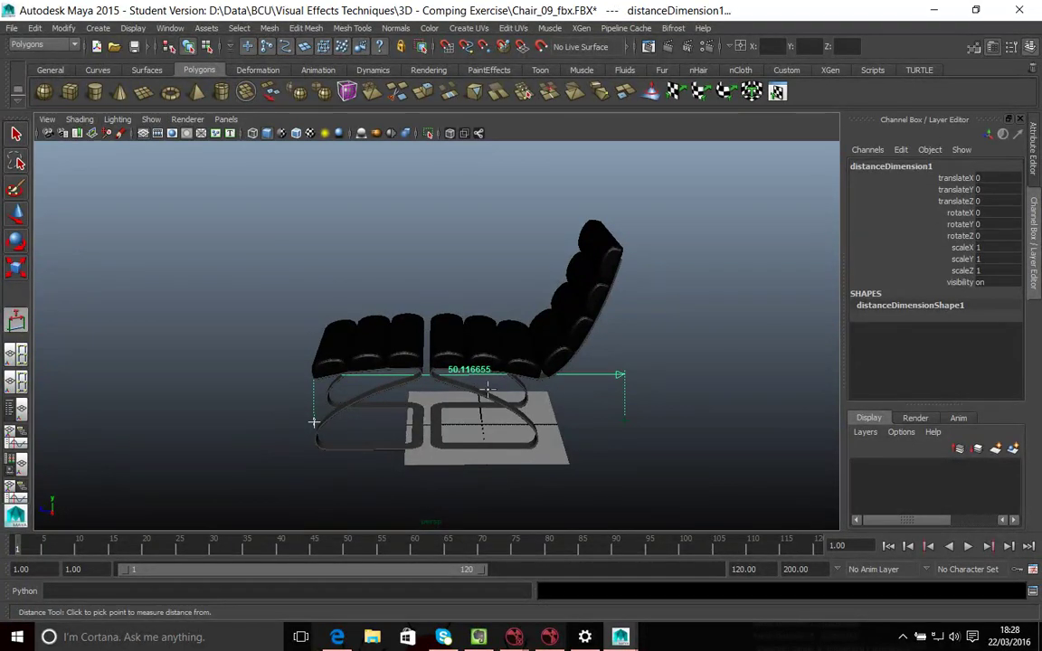
{"action": "mouse_move", "coordinate": [488, 399]}
{"action": "left_mouse_down", "text": "alt"}
{"action": "mouse_move", "coordinate": [489, 419]}
{"action": "mouse_move", "coordinate": [487, 409]}
{"action": "left_mouse_up", "text": "alt"}
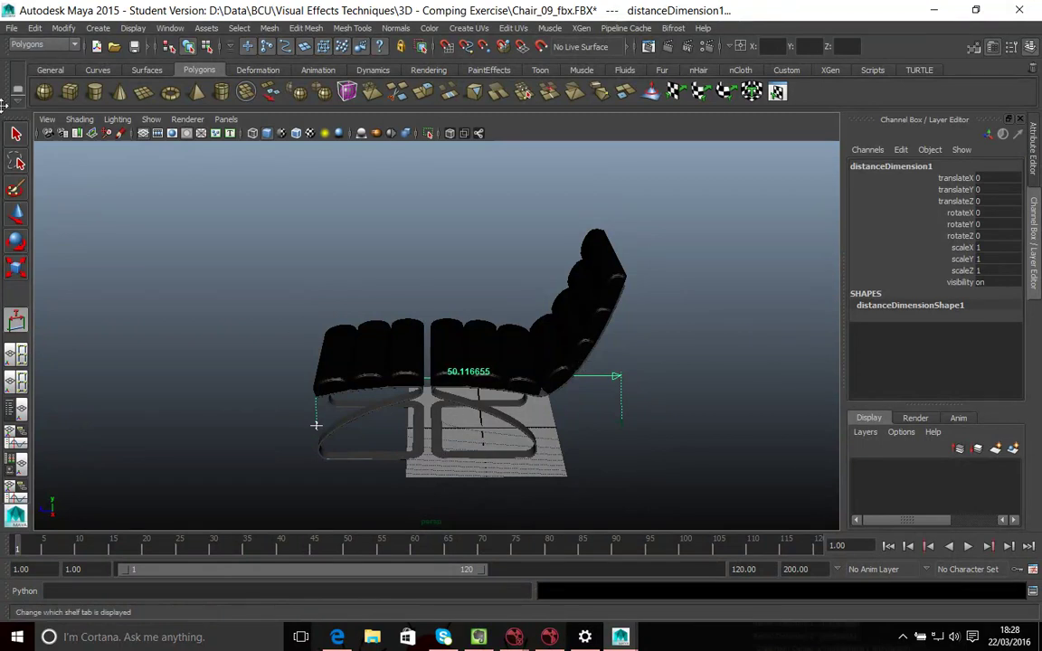
Scale the metal frame and its parented cushions up uniformly to 0.622 on all axes
{"action": "left_click", "coordinate": [15, 134]}
{"action": "left_click", "coordinate": [516, 387]}
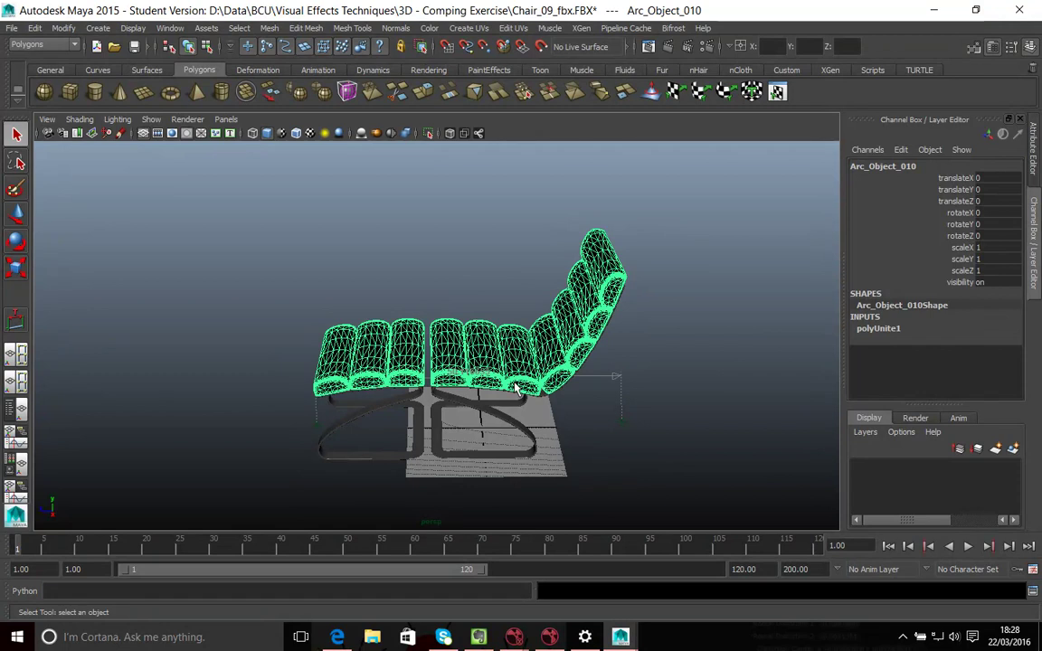
{"action": "left_click", "coordinate": [480, 416], "text": "shift"}
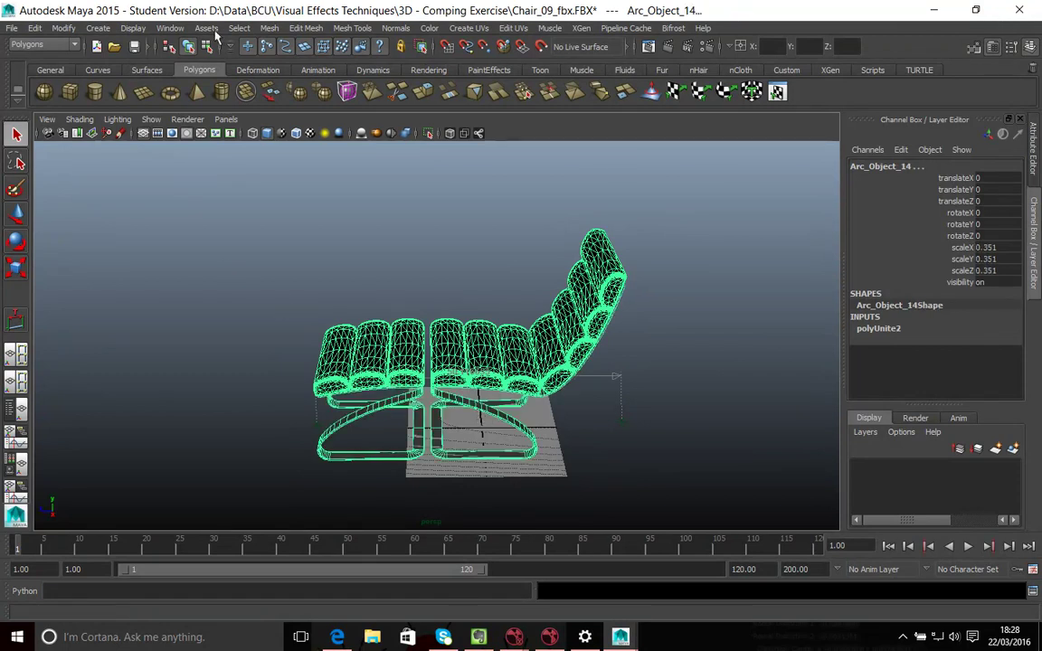
{"action": "left_click", "coordinate": [372, 429]}
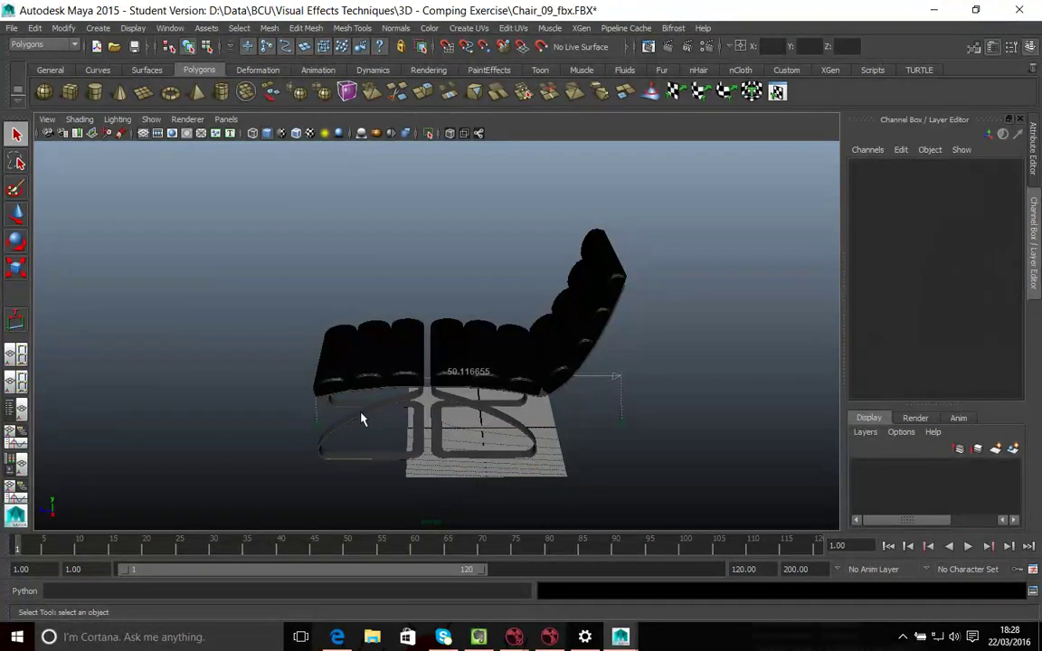
{"action": "left_click", "coordinate": [389, 405]}
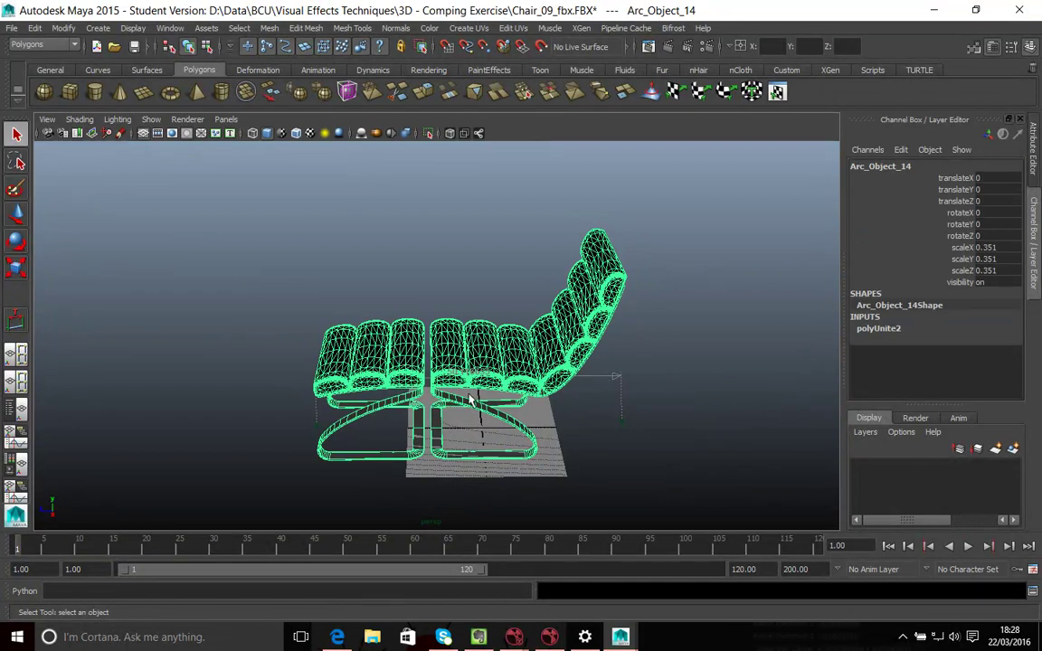
{"action": "left_click", "coordinate": [132, 28]}
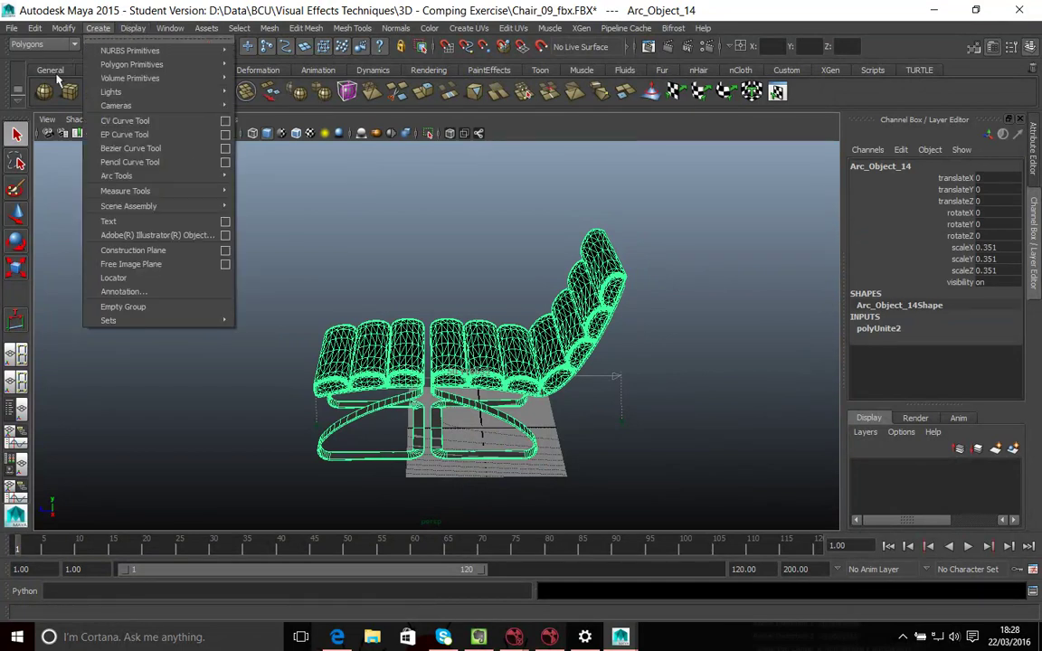
{"action": "left_click", "coordinate": [16, 268]}
{"action": "left_click_drag", "start_coordinate": [484, 431], "coordinate": [600, 392]}
{"action": "key", "text": "ctrl+z"}
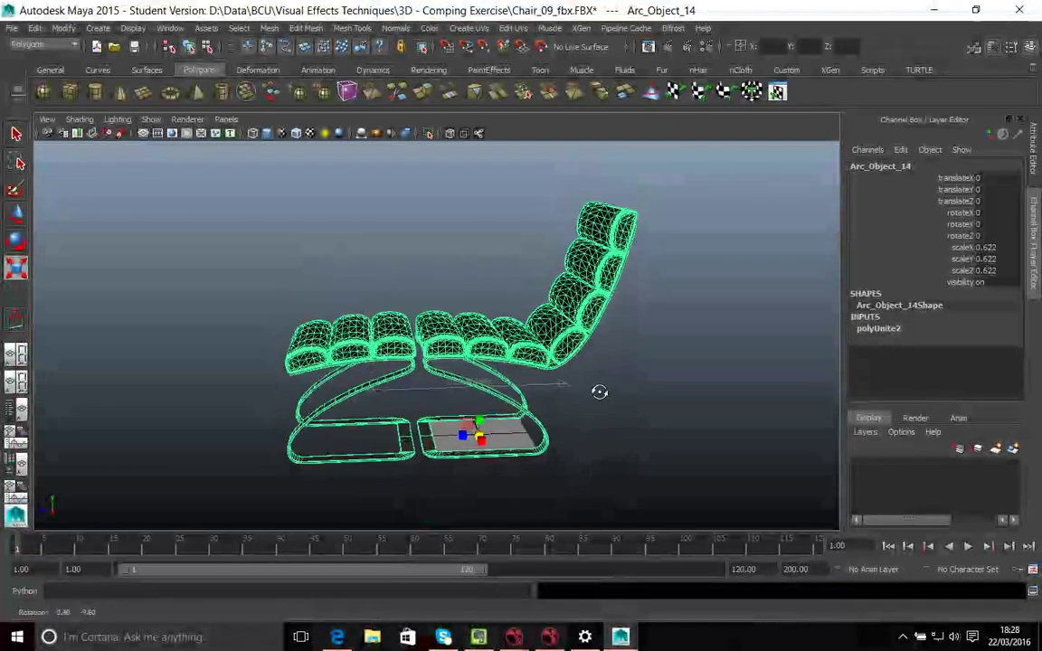
{"action": "left_click", "coordinate": [522, 483]}
{"action": "left_click_drag", "start_coordinate": [481, 452], "coordinate": [532, 508], "text": "alt"}
{"action": "left_click", "coordinate": [503, 485]}
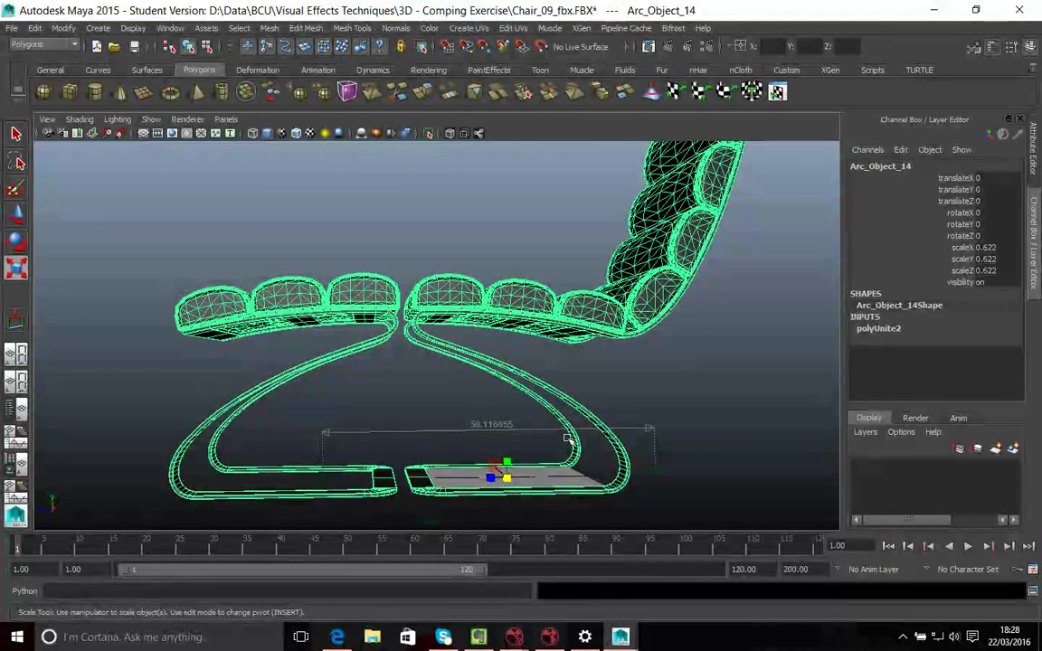
Examine the cushion and frame hierarchy by selecting each mesh, and inspect the frame's pivot against the grid origin and base
{"action": "left_click", "coordinate": [550, 307]}
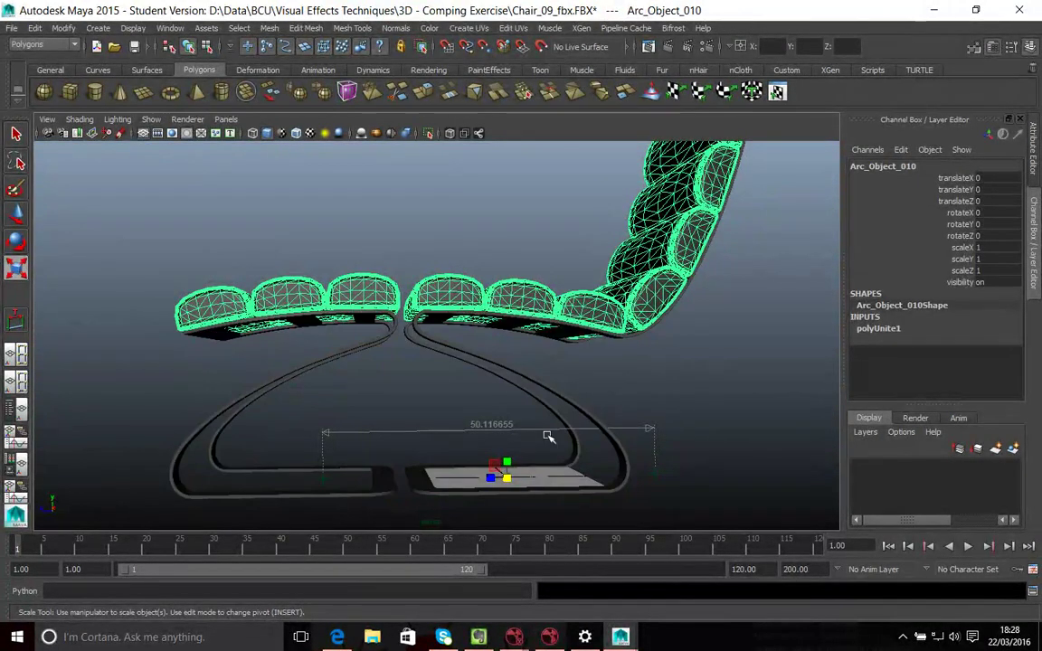
{"action": "left_click", "coordinate": [568, 396]}
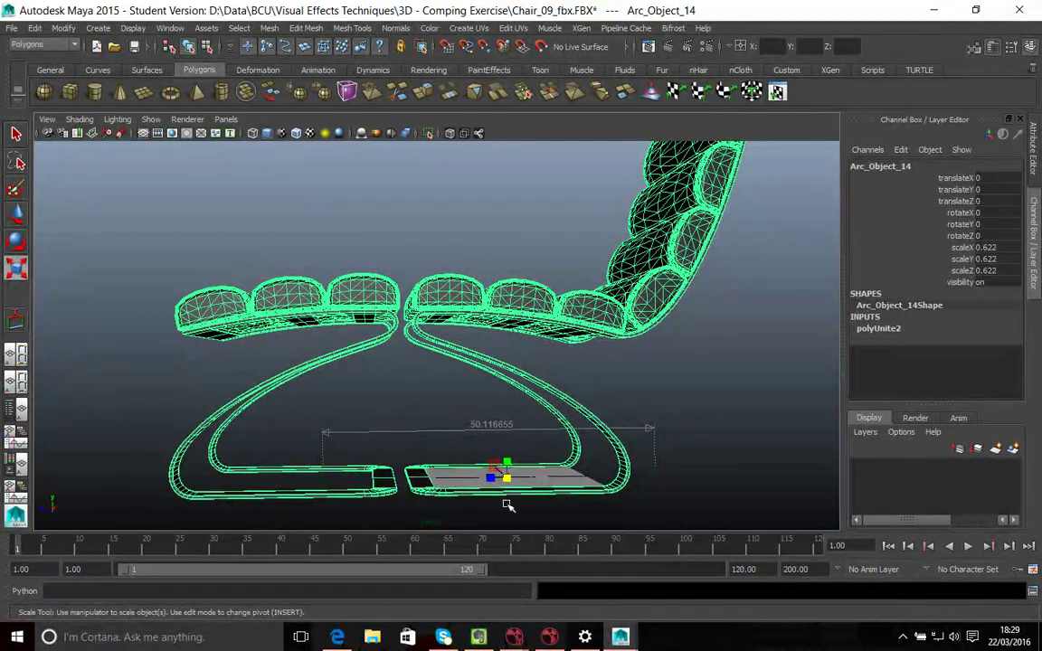
{"action": "left_click_drag", "start_coordinate": [530, 482], "coordinate": [551, 523], "text": "alt"}
{"action": "middle_click_drag", "start_coordinate": [551, 524], "coordinate": [512, 458], "text": "alt"}
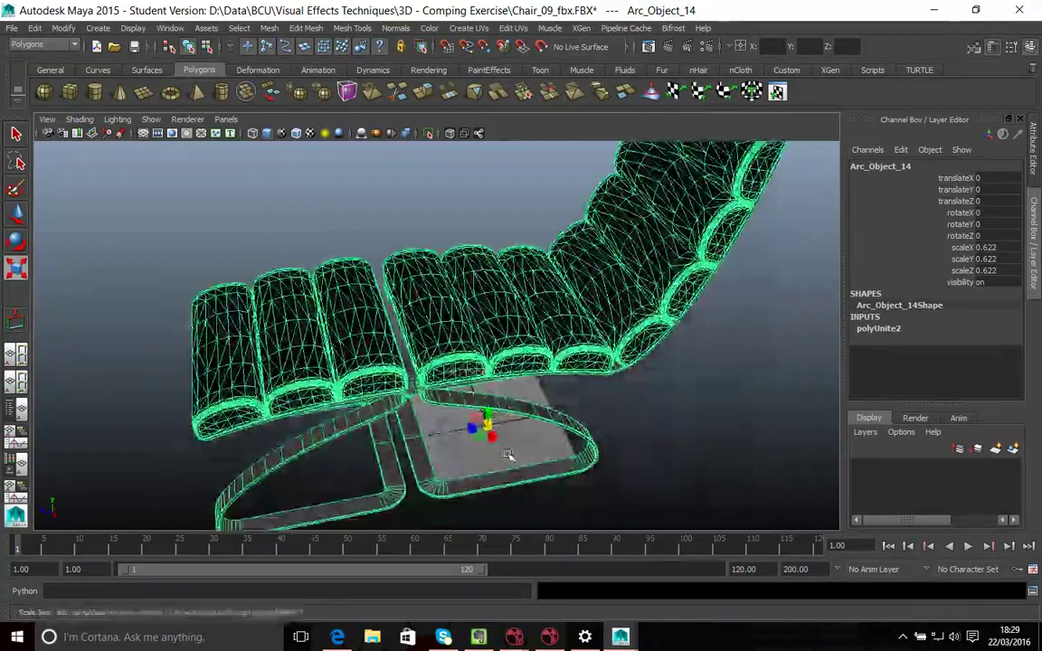
{"action": "scroll", "coordinate": [493, 445], "scroll_direction": "up", "scroll_amount": 5}
{"action": "scroll", "coordinate": [489, 445], "scroll_direction": "up", "scroll_amount": 4}
{"action": "middle_click_drag", "start_coordinate": [561, 496], "coordinate": [561, 428], "text": "alt"}
{"action": "scroll", "coordinate": [561, 428], "scroll_direction": "up", "scroll_amount": 6}
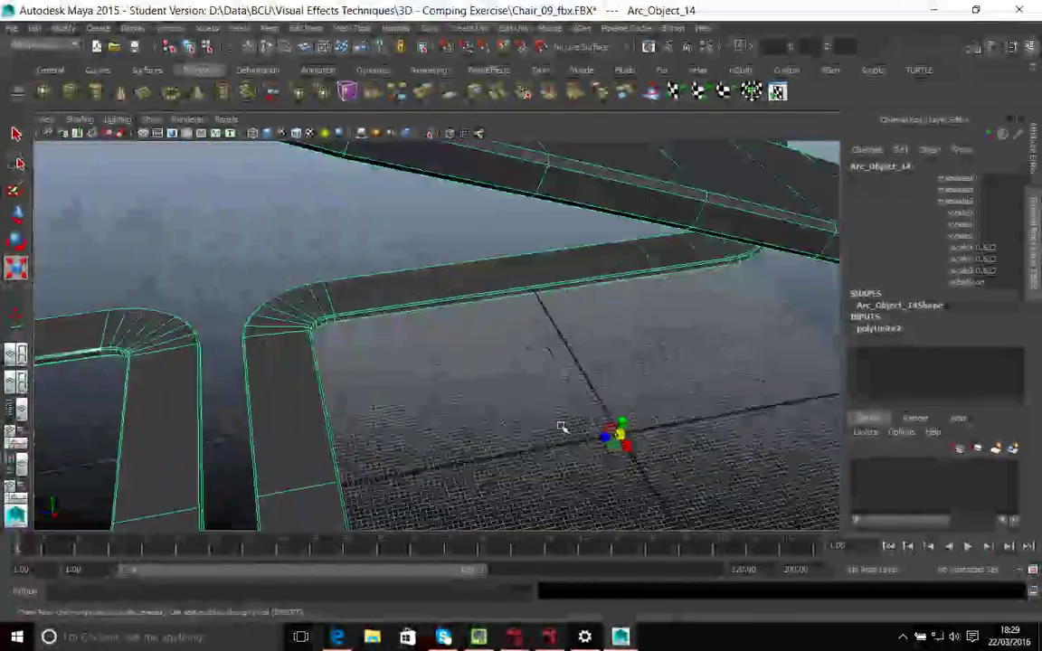
{"action": "left_click_drag", "start_coordinate": [680, 454], "coordinate": [633, 383], "text": "alt"}
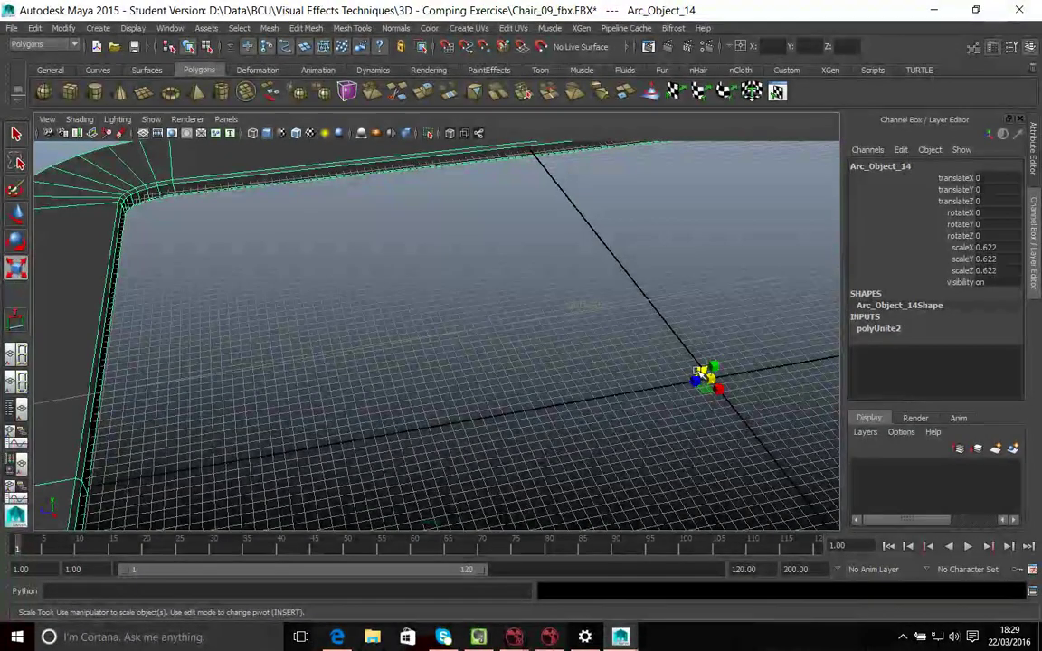
{"action": "scroll", "coordinate": [716, 387], "scroll_direction": "up", "scroll_amount": 3}
{"action": "mouse_move", "coordinate": [721, 390]}
{"action": "left_mouse_down", "text": "alt"}
{"action": "mouse_move", "coordinate": [686, 396]}
{"action": "mouse_move", "coordinate": [720, 413]}
{"action": "mouse_move", "coordinate": [740, 383]}
{"action": "left_mouse_up", "text": "alt"}
{"action": "scroll", "coordinate": [740, 378], "scroll_direction": "down", "scroll_amount": 10}
{"action": "left_click_drag", "start_coordinate": [570, 390], "coordinate": [440, 259], "text": "alt"}
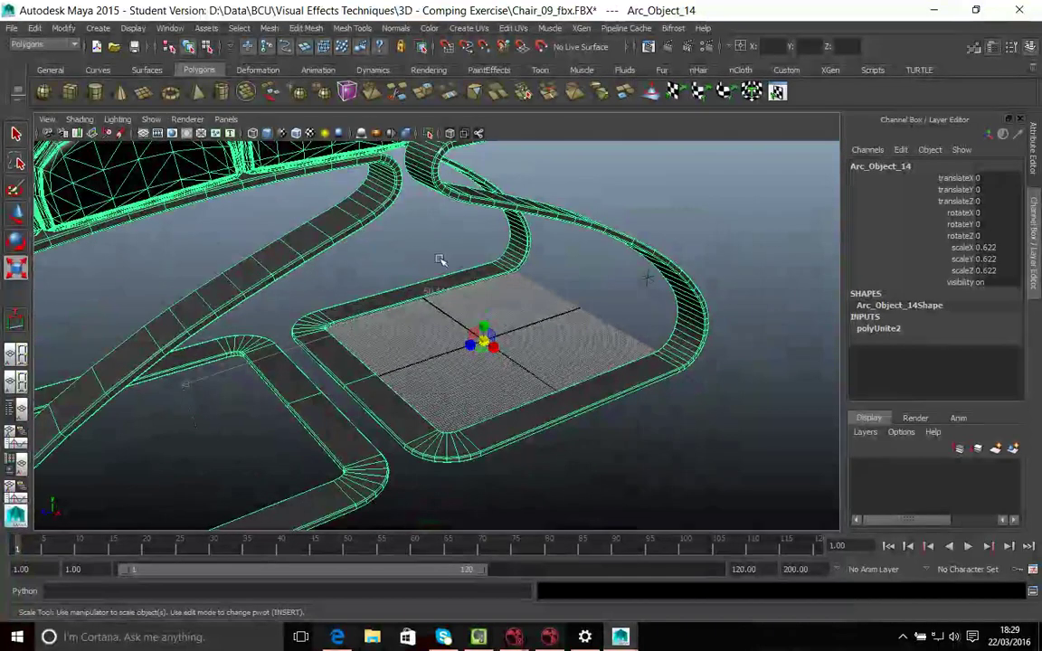
Increase the manipulators' global scale to 1.04 in the display preferences
{"action": "left_click", "coordinate": [107, 29]}
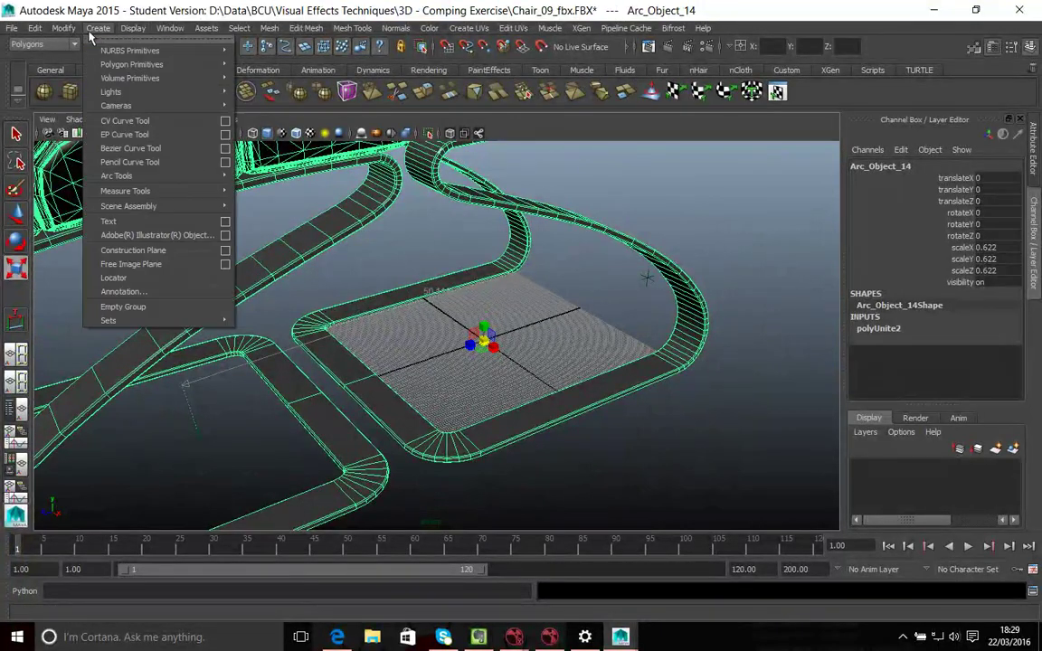
{"action": "mouse_move", "coordinate": [136, 31]}
{"action": "mouse_move", "coordinate": [169, 28]}
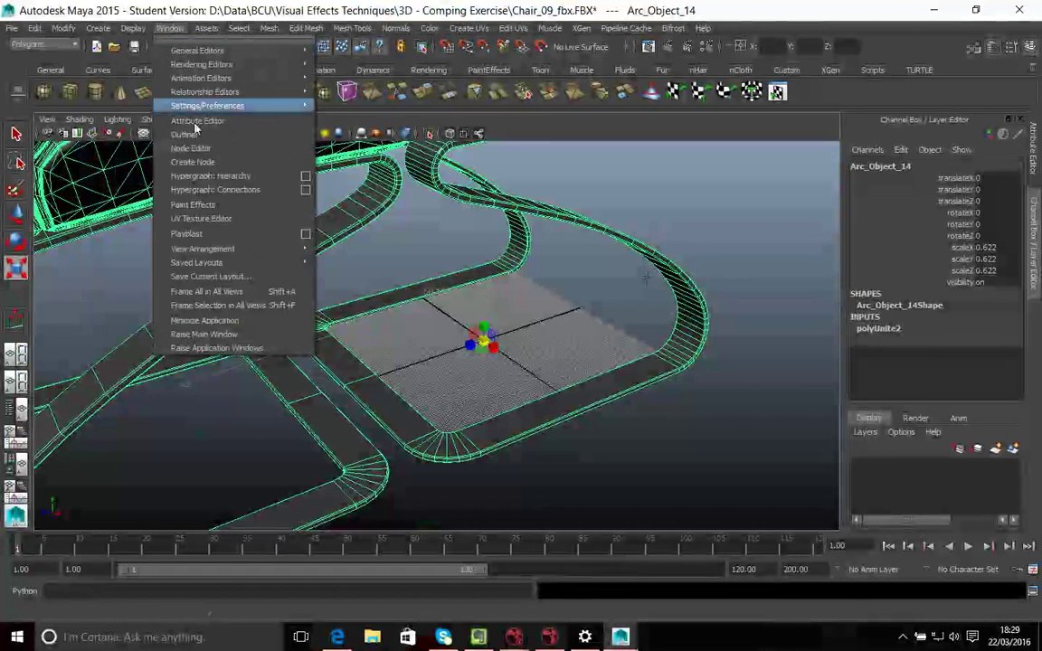
{"action": "mouse_move", "coordinate": [206, 103]}
{"action": "left_click", "coordinate": [344, 110]}
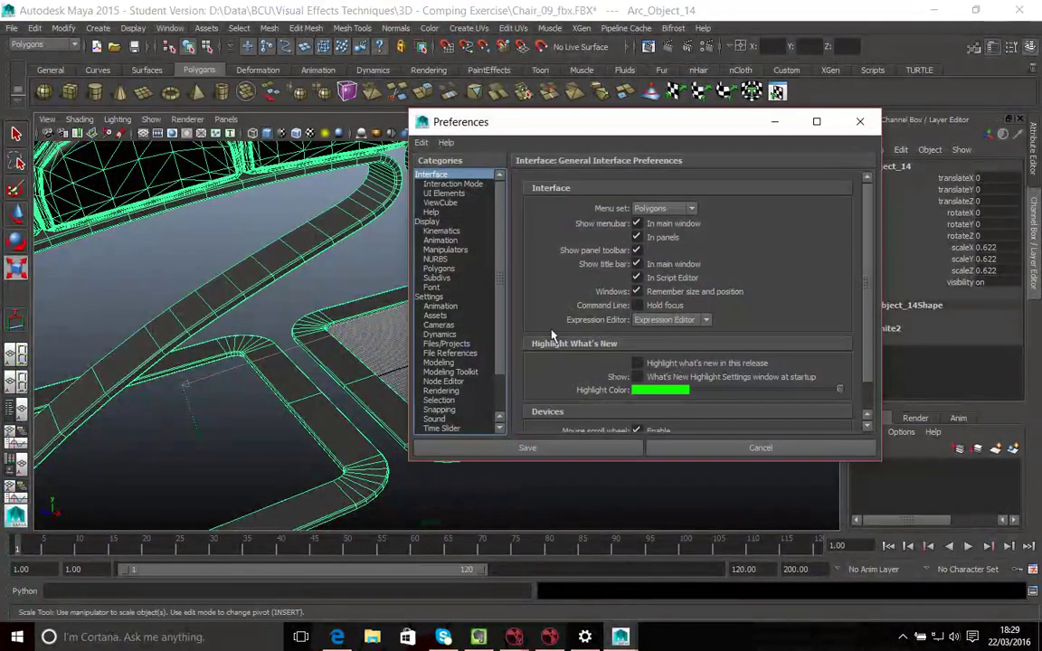
{"action": "left_click", "coordinate": [443, 250]}
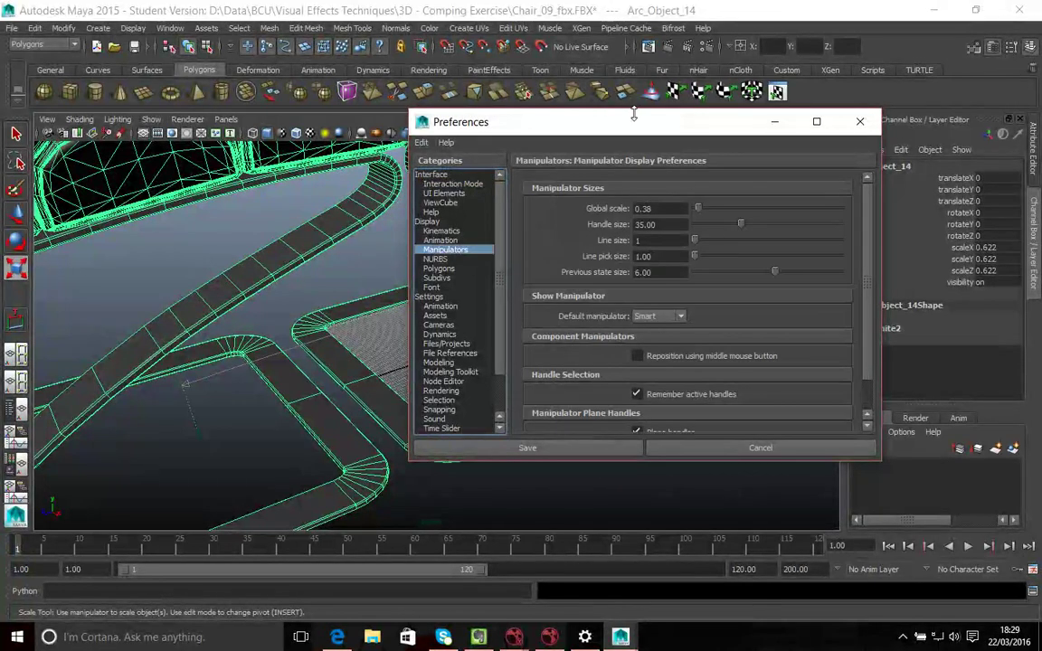
{"action": "left_click_drag", "start_coordinate": [640, 133], "coordinate": [853, 191]}
{"action": "left_click_drag", "start_coordinate": [921, 273], "coordinate": [936, 274]}
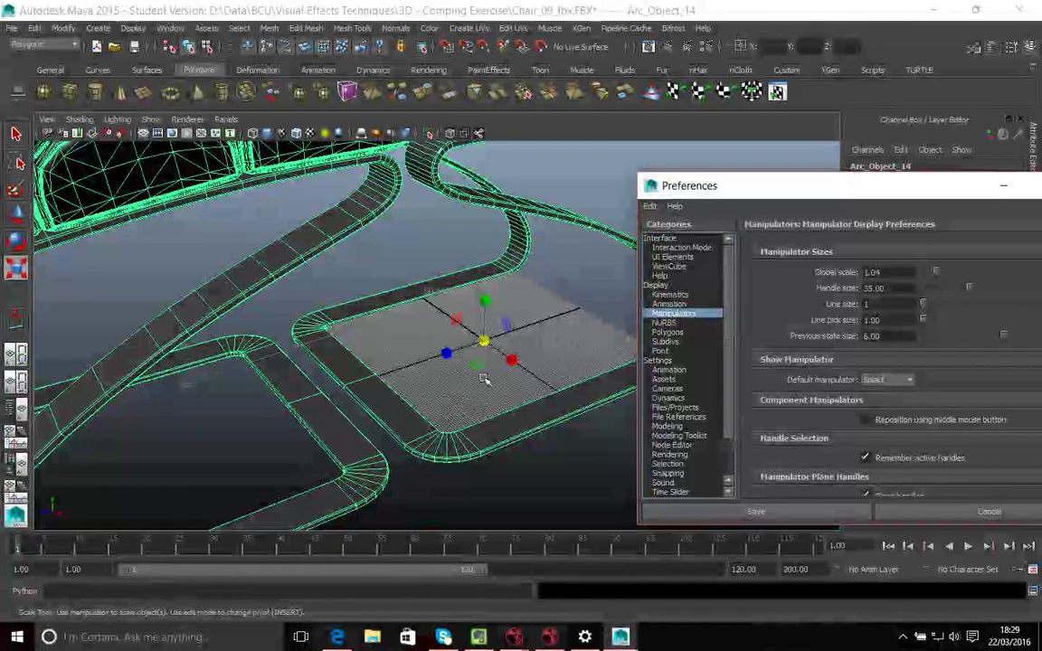
Move the frame mesh's pivot along Z from the grid origin to the gap between the two base loops
{"action": "left_click_drag", "start_coordinate": [481, 390], "coordinate": [452, 393], "text": "alt"}
{"action": "middle_click_drag", "start_coordinate": [507, 388], "coordinate": [403, 392], "text": "alt"}
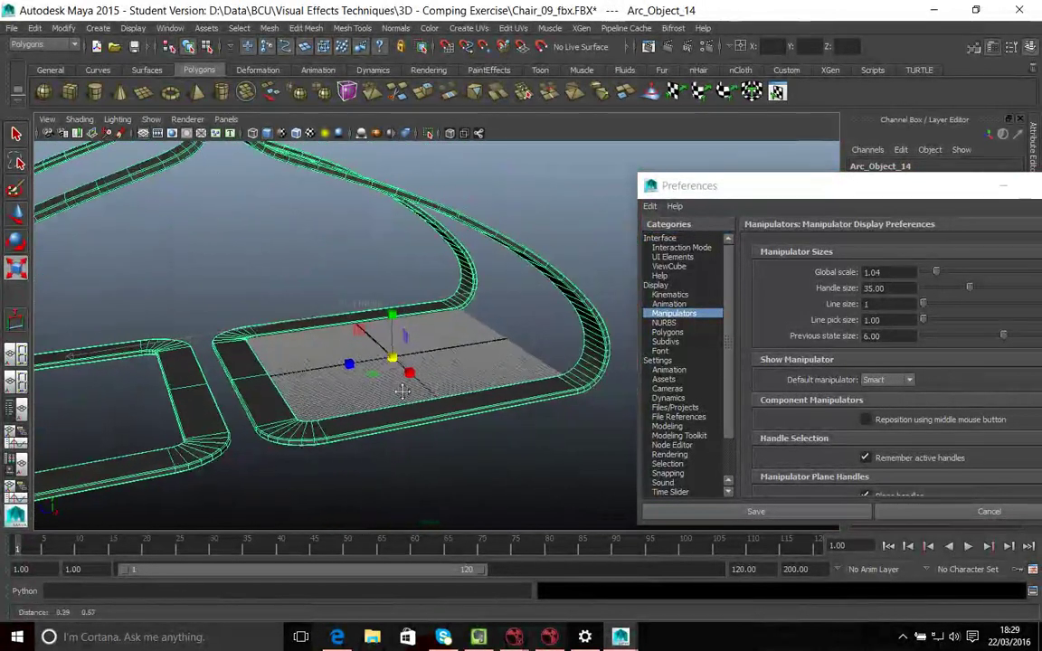
{"action": "key", "text": "w"}
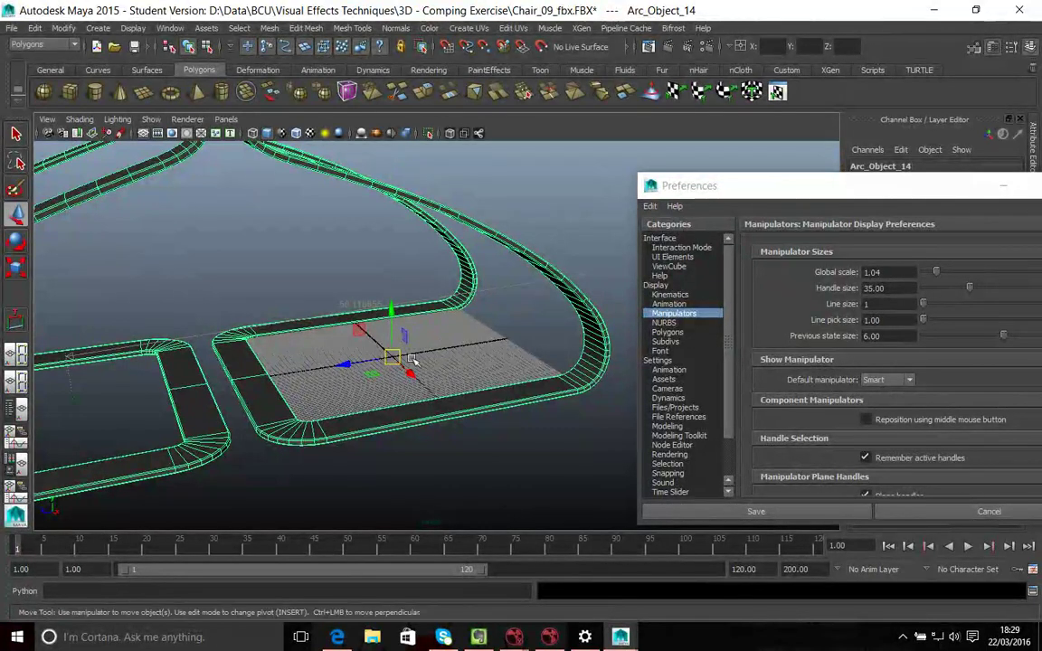
{"action": "key", "text": "Insert"}
{"action": "left_click", "coordinate": [359, 362]}
{"action": "left_click_drag", "start_coordinate": [220, 381], "coordinate": [185, 416]}
{"action": "key", "text": "Insert"}
{"action": "left_click_drag", "start_coordinate": [317, 436], "coordinate": [405, 406], "text": "alt"}
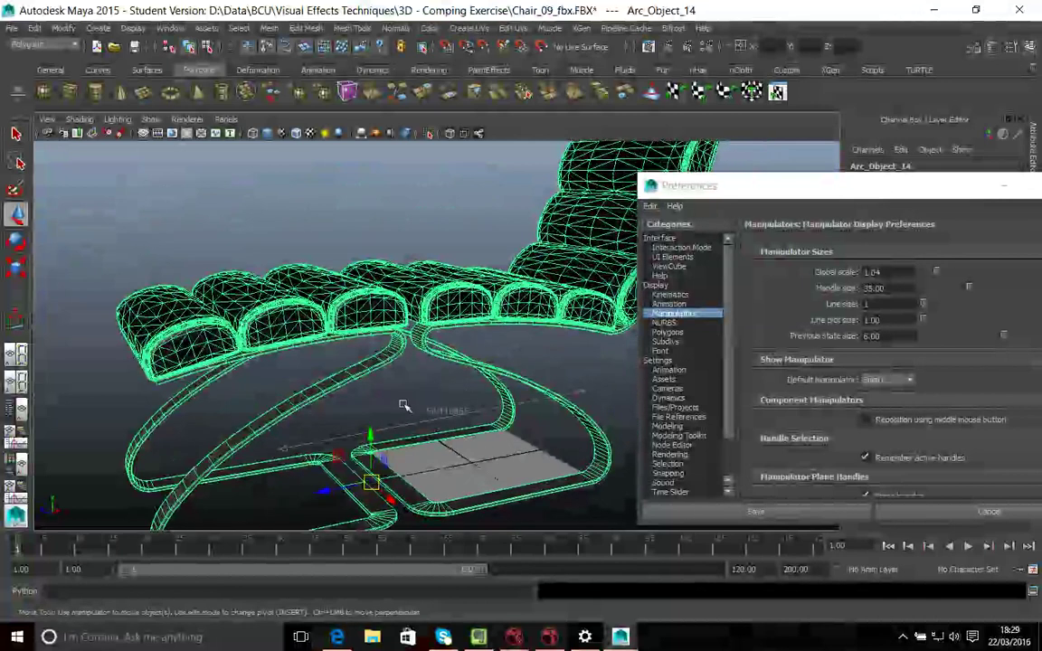
Try moving only the cushion mesh about 19.3 cm along Z away from the frame, and undo the move
{"action": "left_click", "coordinate": [404, 407]}
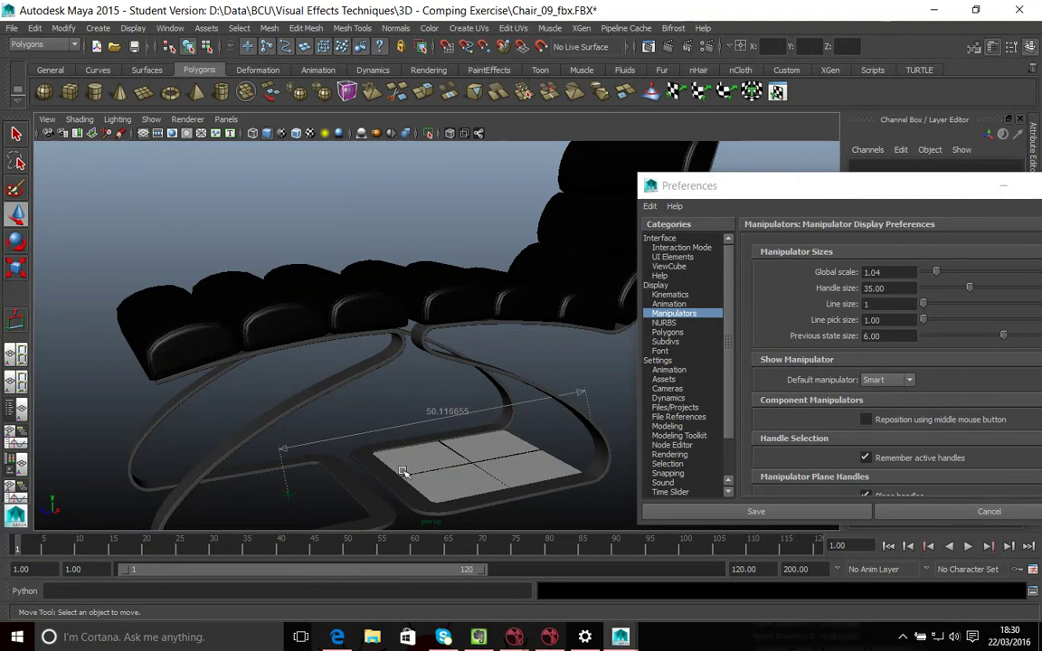
{"action": "left_click", "coordinate": [388, 515]}
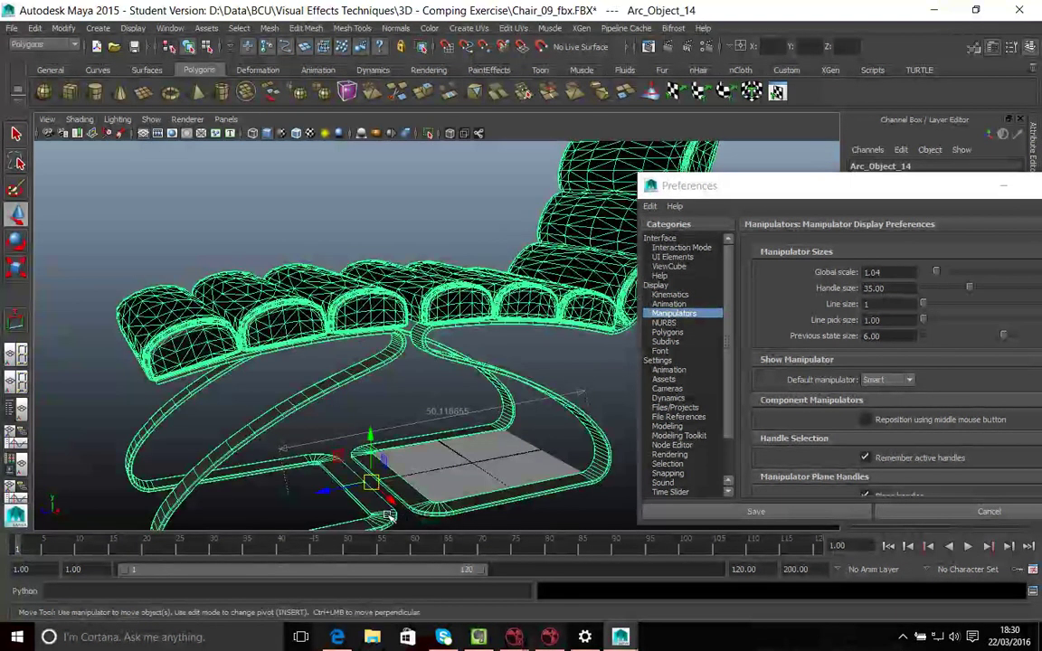
{"action": "left_click", "coordinate": [509, 336]}
{"action": "left_click", "coordinate": [516, 298]}
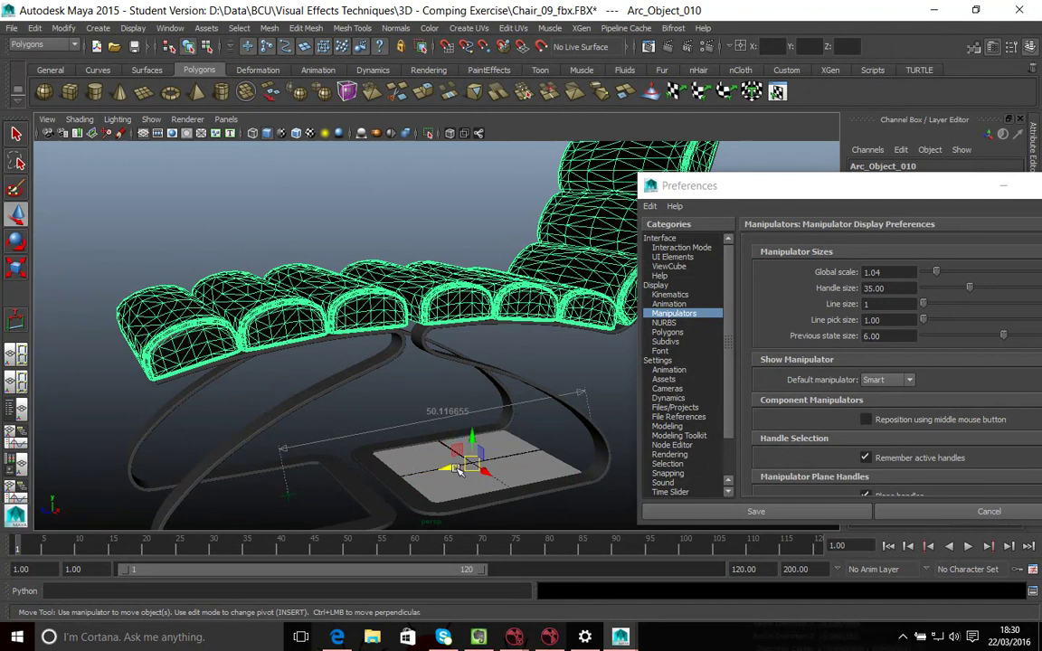
{"action": "left_click_drag", "start_coordinate": [457, 467], "coordinate": [327, 513]}
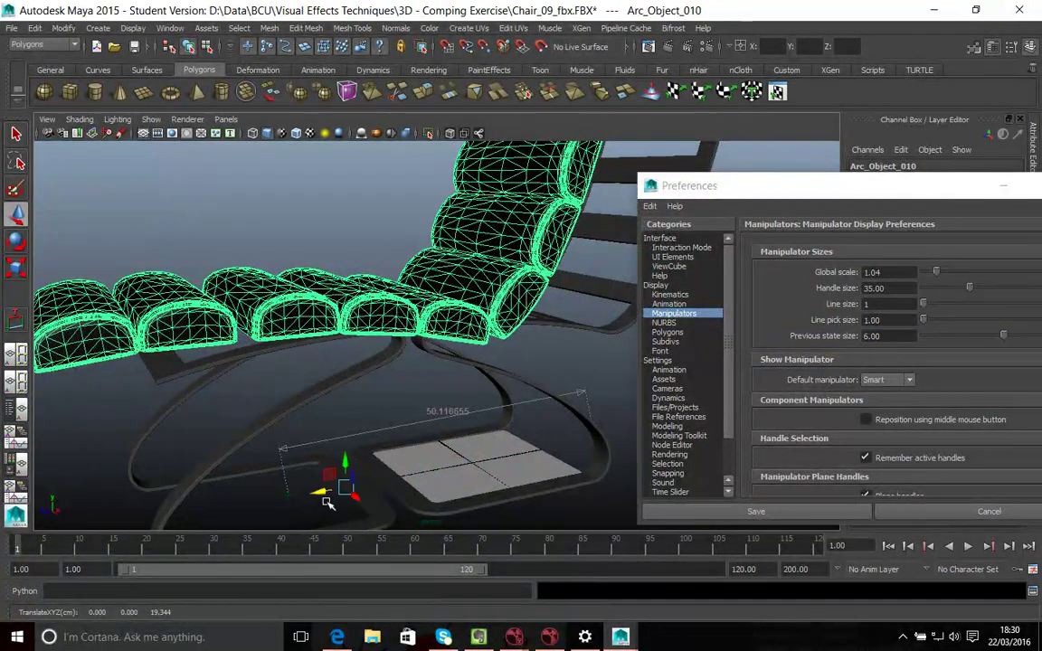
{"action": "key", "text": "ctrl+z"}
Compare the pivot positions of the frame and cushion meshes by selecting each one in turn
{"action": "left_click_drag", "start_coordinate": [516, 479], "coordinate": [439, 501], "text": "alt"}
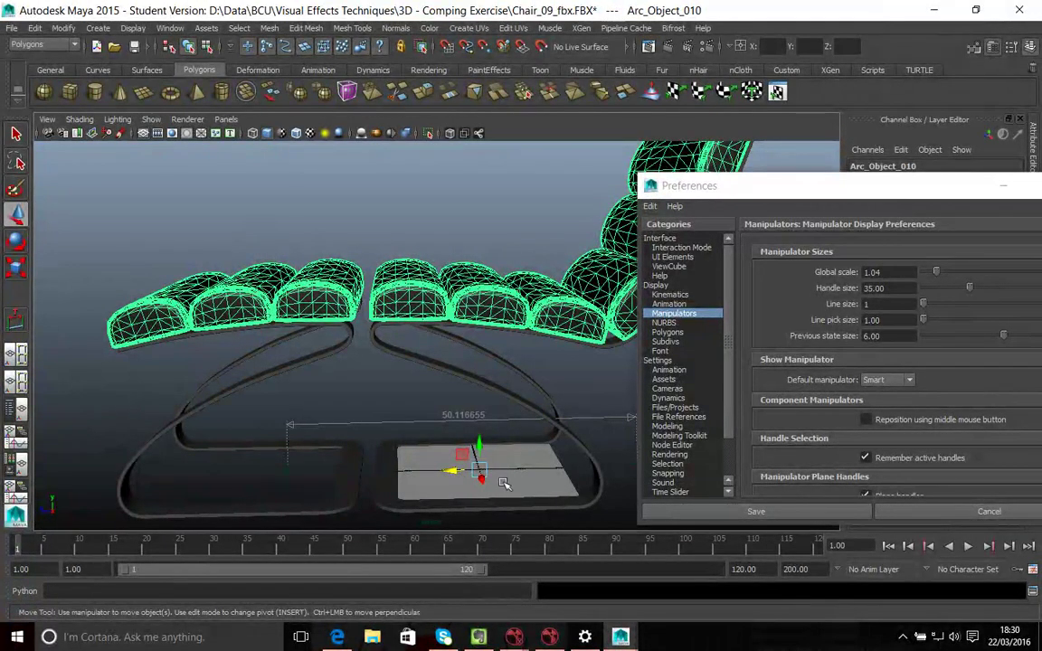
{"action": "left_click", "coordinate": [588, 412]}
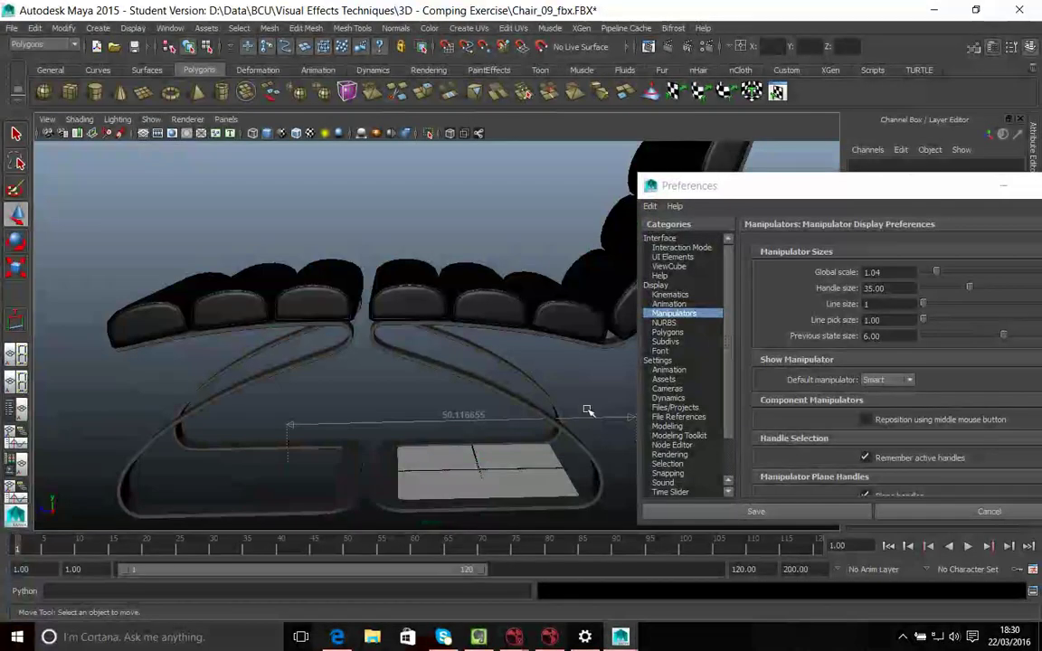
{"action": "left_click", "coordinate": [350, 501]}
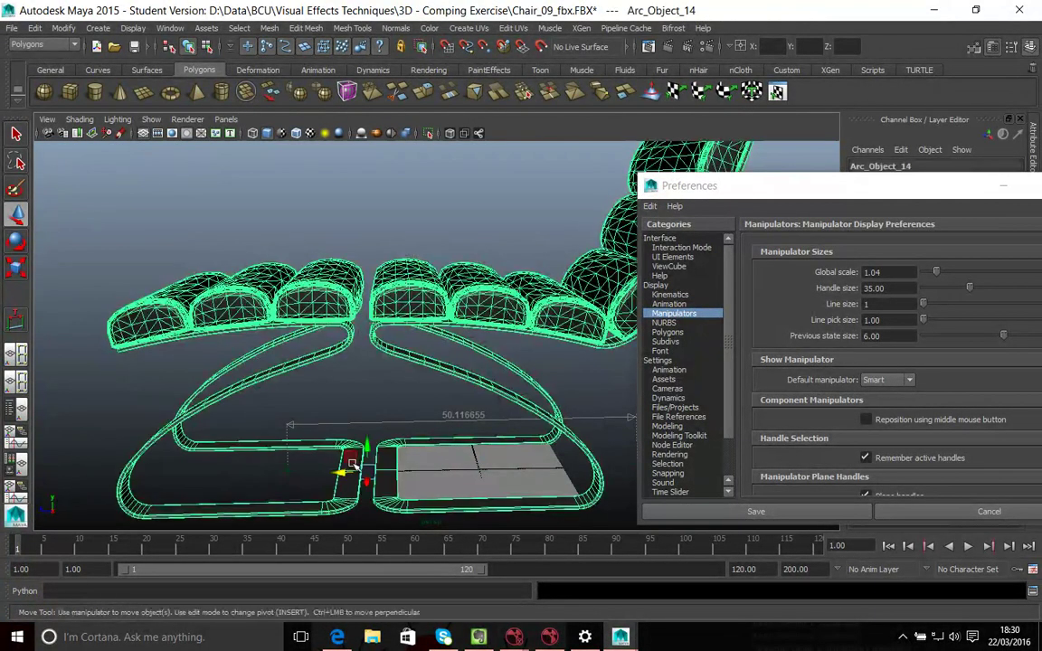
{"action": "key", "text": "ctrl+z"}
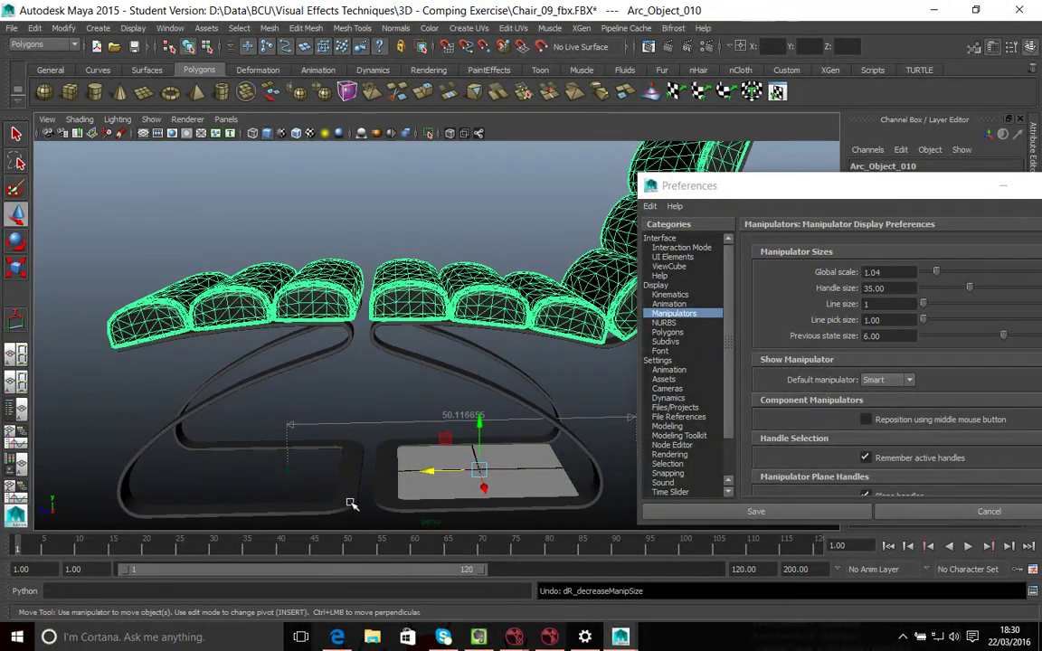
{"action": "left_click", "coordinate": [351, 504]}
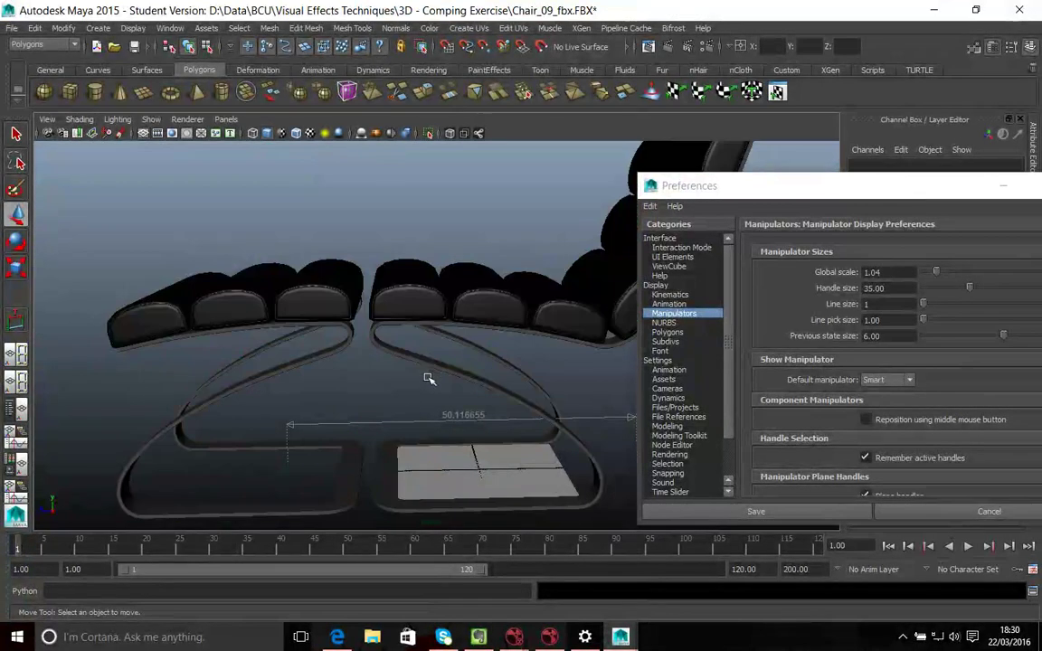
{"action": "left_click", "coordinate": [419, 201]}
{"action": "left_click", "coordinate": [403, 287]}
Undo the recent changes back past the frame mesh's pivot move, restoring its pivot to the grid origin
{"action": "key", "text": "ctrl+z"}
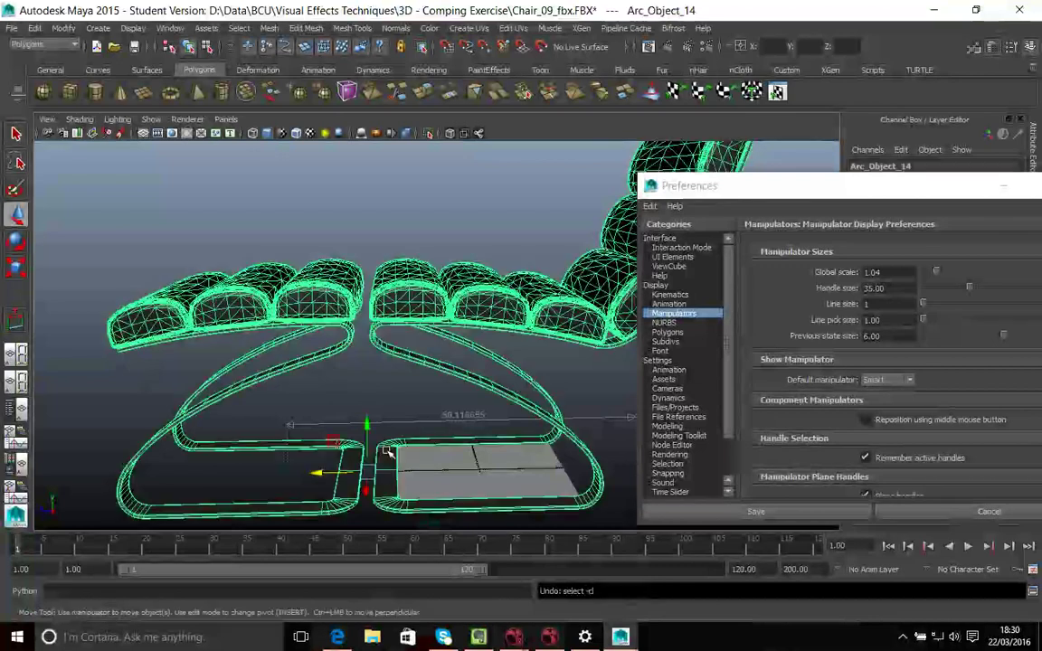
{"action": "key", "text": "ctrl+z"}
{"action": "key", "text": "ctrl+z"}
{"action": "key", "text": "ctrl+z"}
{"action": "key", "text": "ctrl+z"}
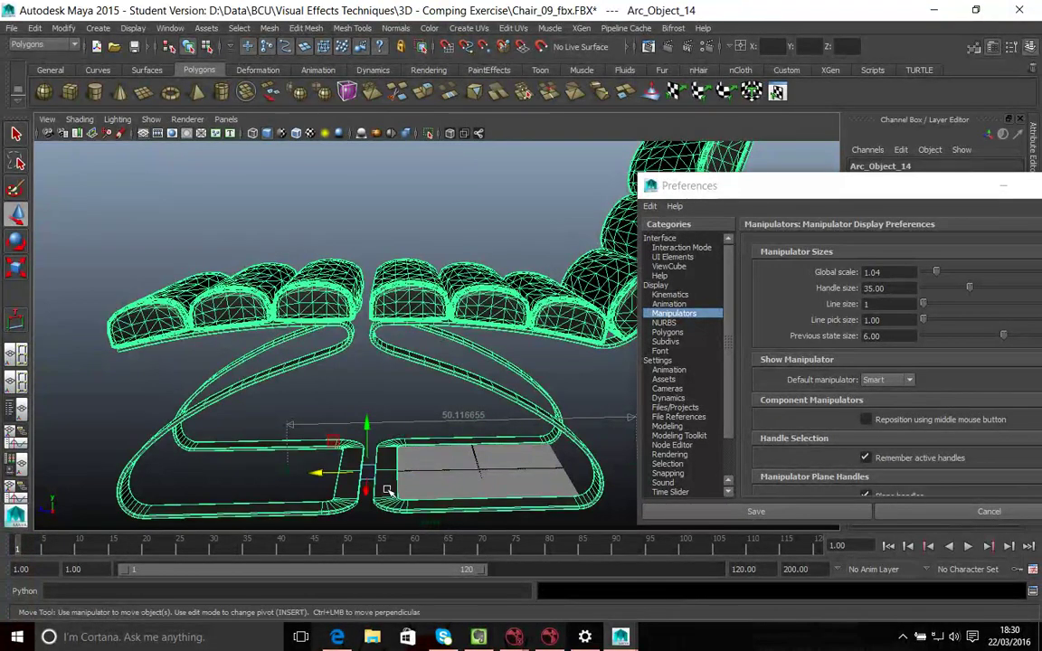
{"action": "key", "text": "ctrl+z"}
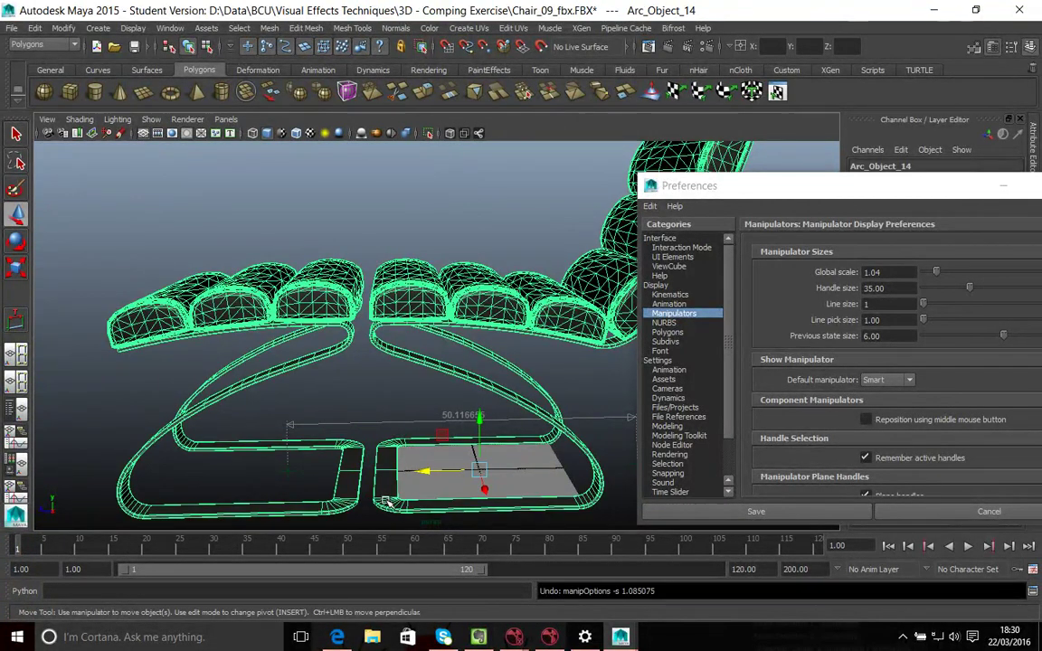
Check the cushion and frame pivots against the grid origin by selecting and deselecting the chair's parts
{"action": "left_click", "coordinate": [378, 390]}
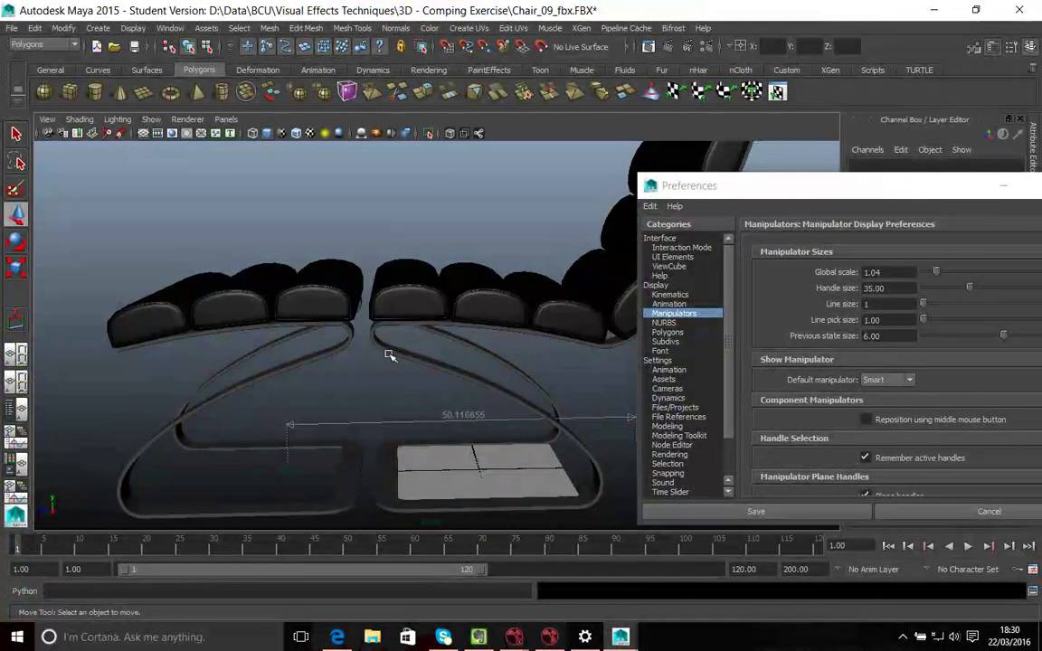
{"action": "left_click", "coordinate": [390, 355]}
{"action": "left_click", "coordinate": [403, 306]}
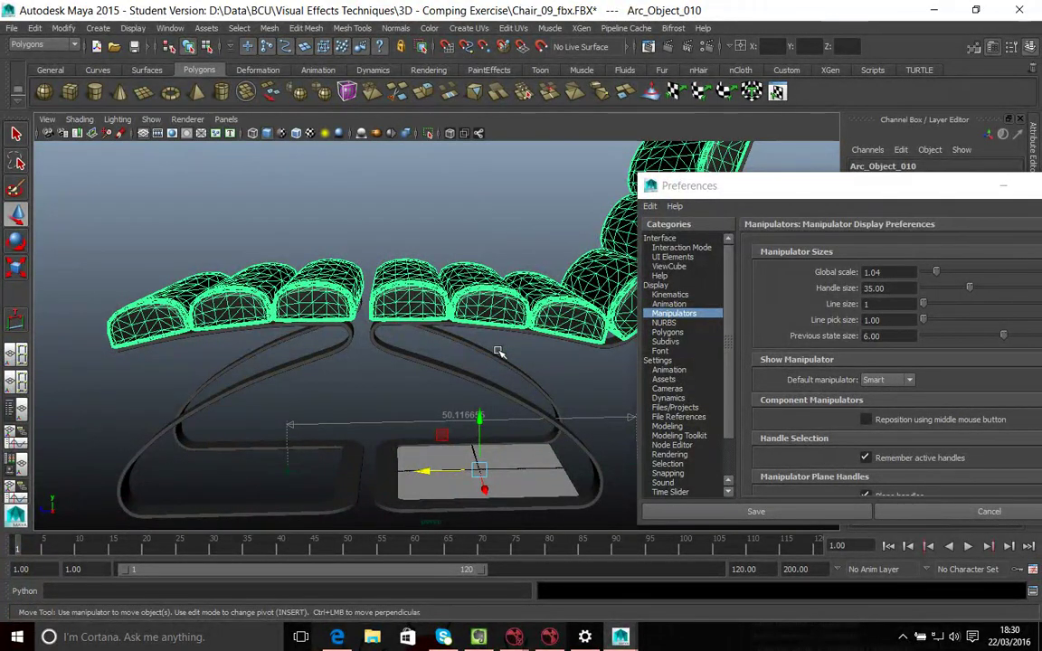
{"action": "left_click", "coordinate": [437, 369]}
{"action": "left_click", "coordinate": [455, 294]}
{"action": "left_click", "coordinate": [451, 337]}
{"action": "left_click", "coordinate": [464, 298]}
{"action": "left_click", "coordinate": [477, 232]}
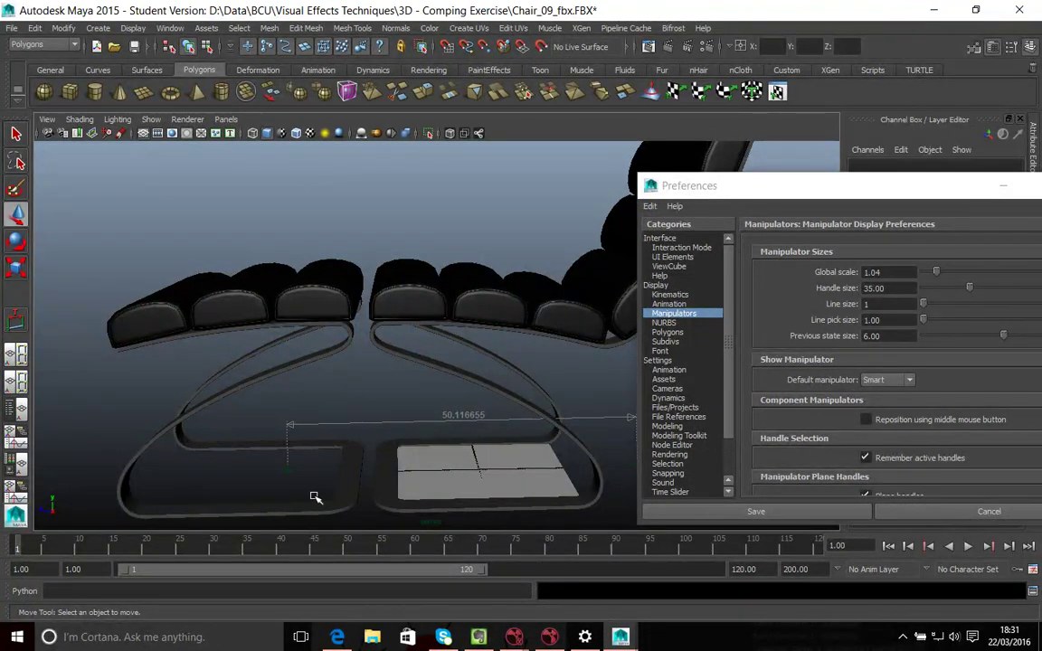
Select the frame together with its cushions and export the selection as FBX named newChair in the 3D - Comping Exercise folder
{"action": "left_click", "coordinate": [316, 450]}
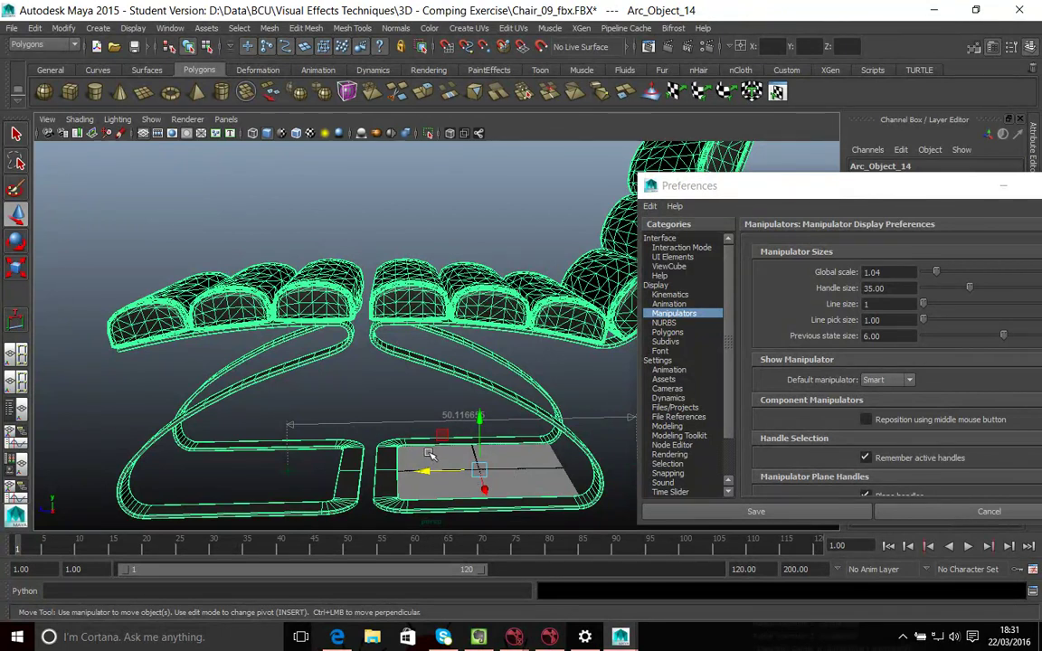
{"action": "left_click_drag", "start_coordinate": [363, 357], "coordinate": [457, 418], "text": "alt"}
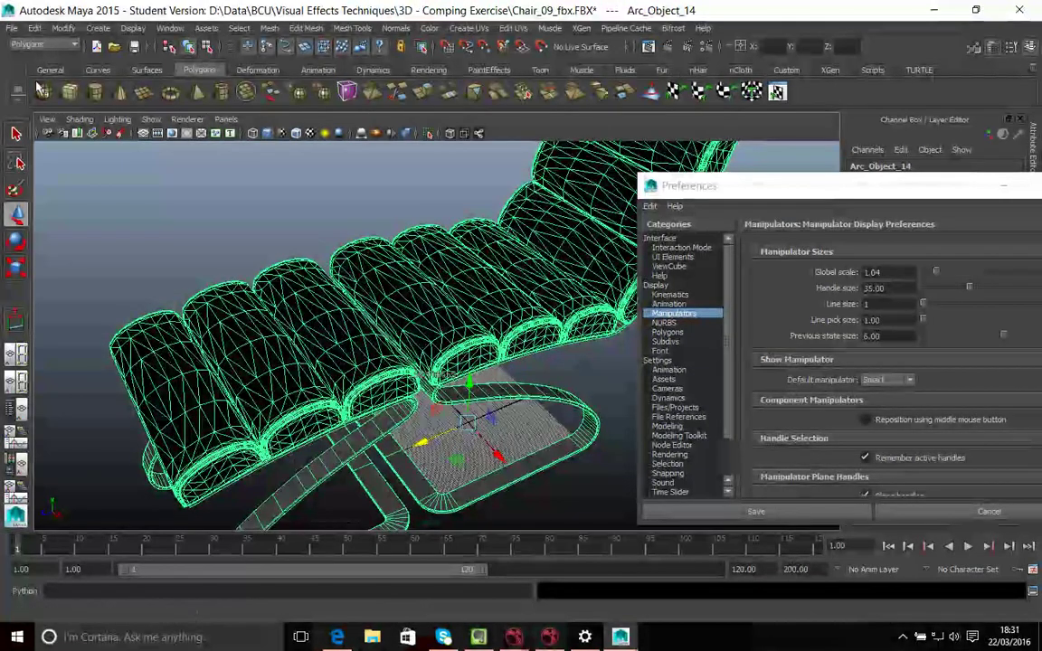
{"action": "left_click", "coordinate": [12, 28]}
{"action": "mouse_move", "coordinate": [68, 353]}
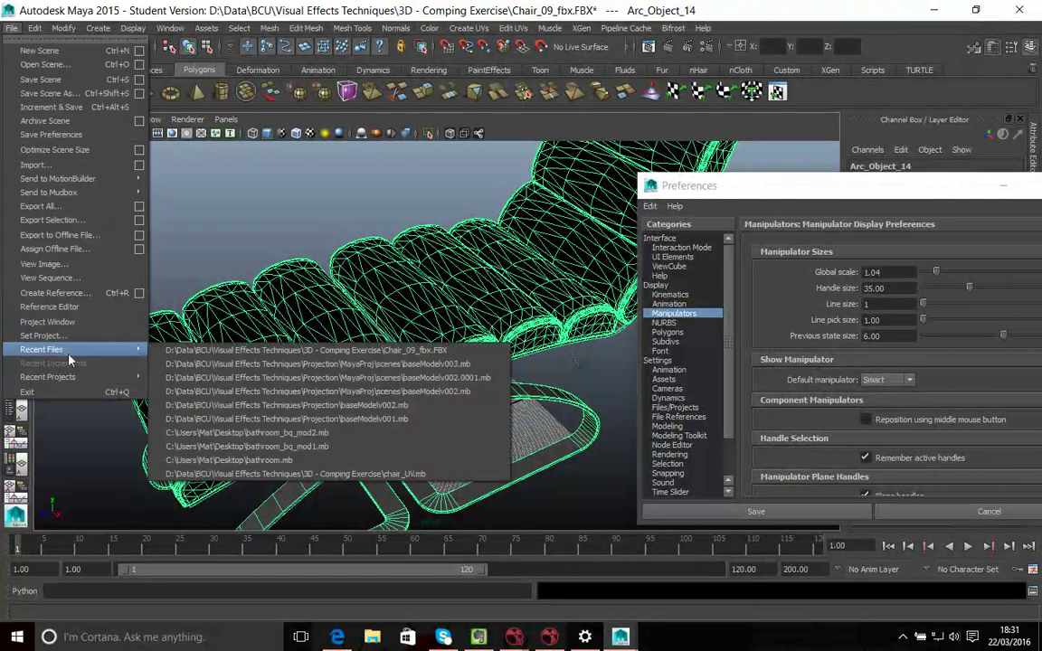
{"action": "mouse_move", "coordinate": [67, 195]}
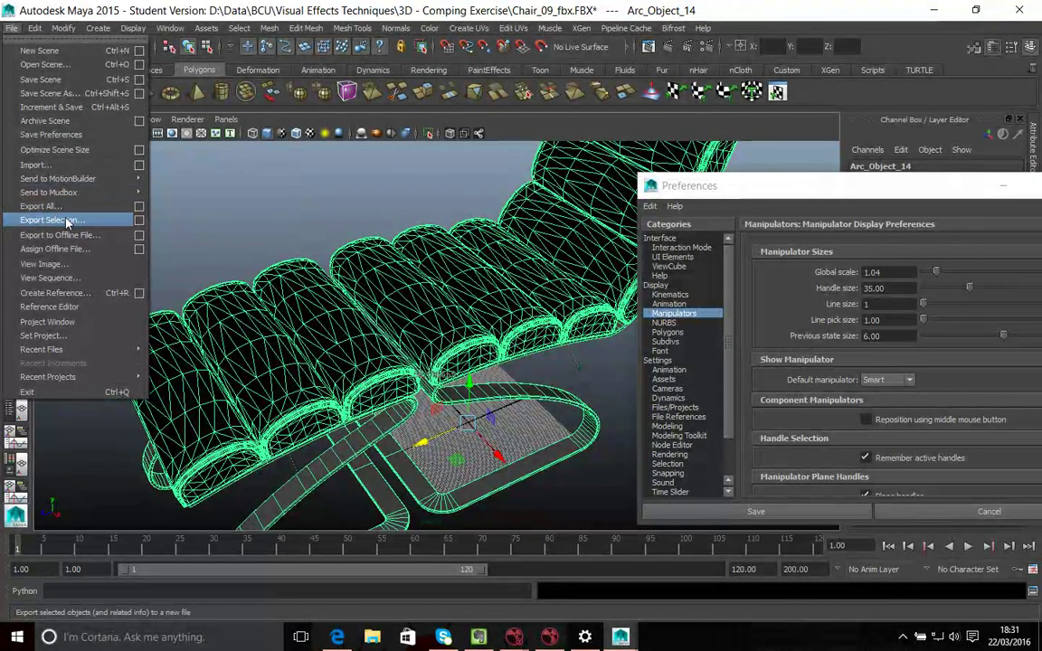
{"action": "left_click", "coordinate": [68, 222]}
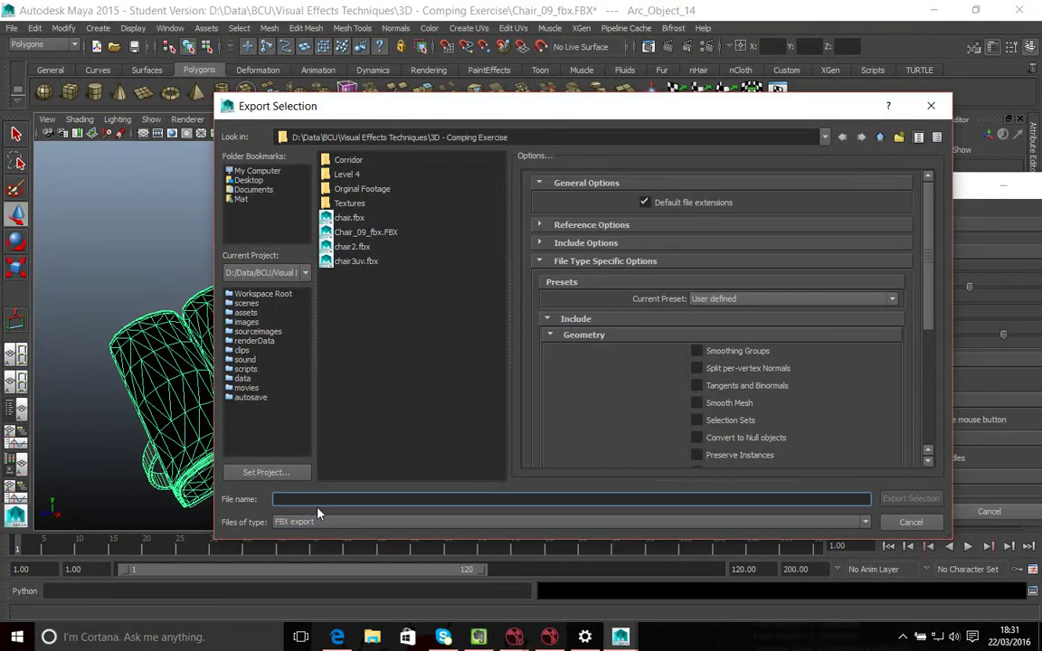
{"action": "type", "text": "newChair"}
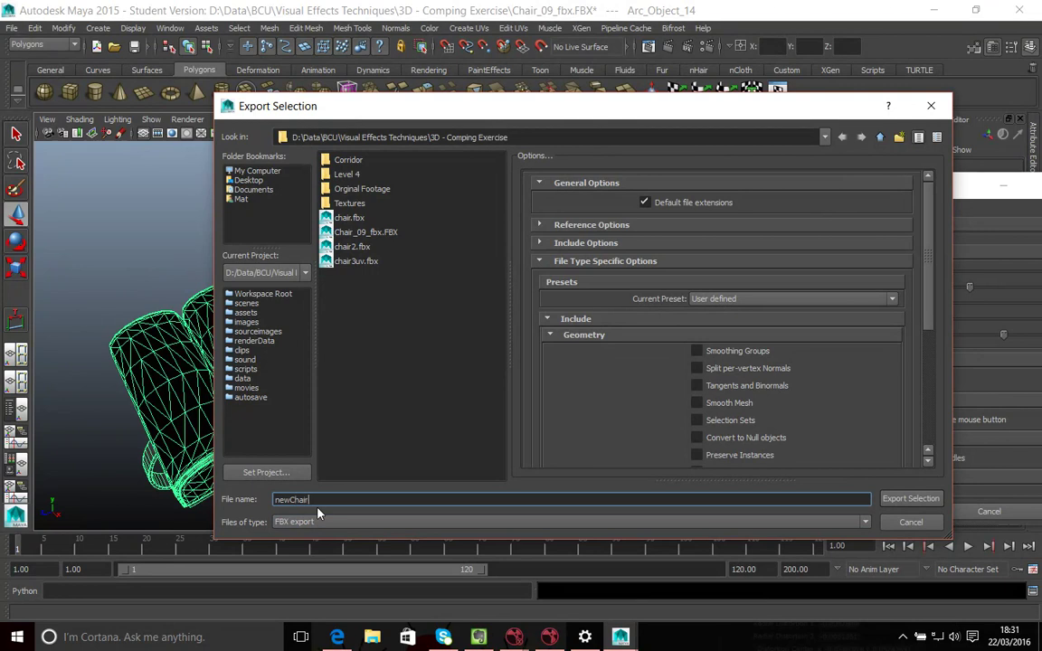
{"action": "left_click", "coordinate": [912, 498]}
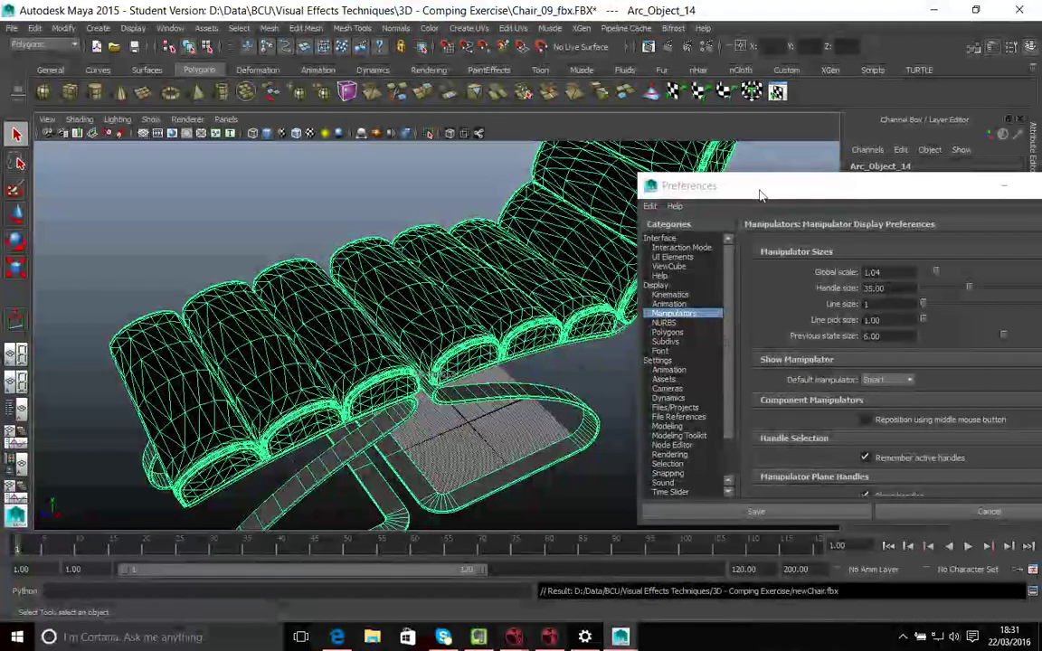
Switch to NukeX, leave the Demo_001.nk script and bring up an empty untitled script
{"action": "mouse_move", "coordinate": [507, 640]}
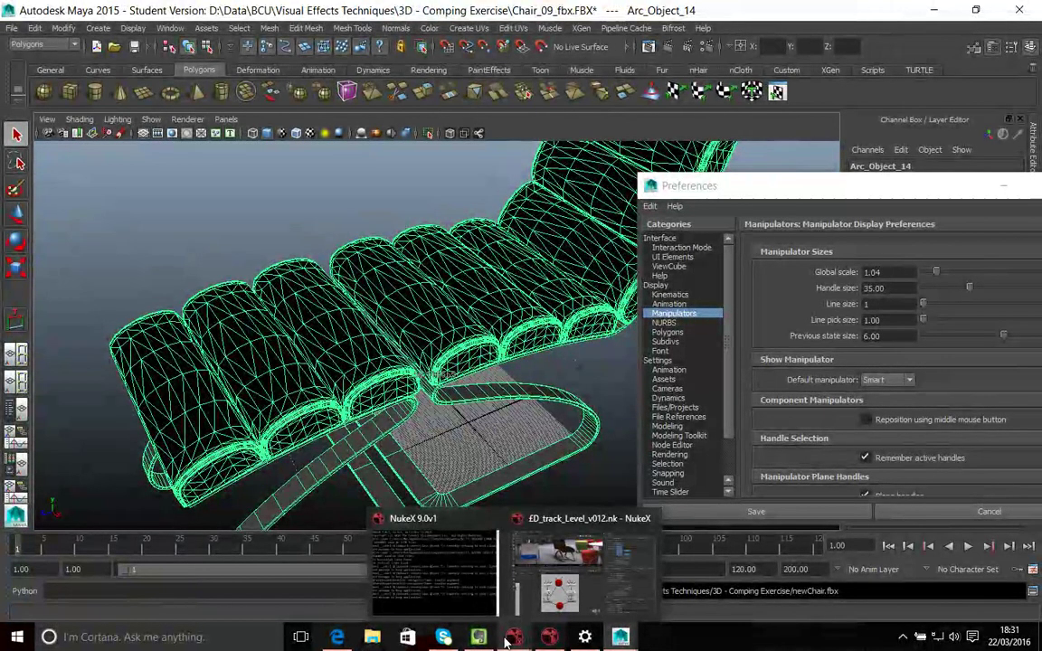
{"action": "mouse_move", "coordinate": [549, 637]}
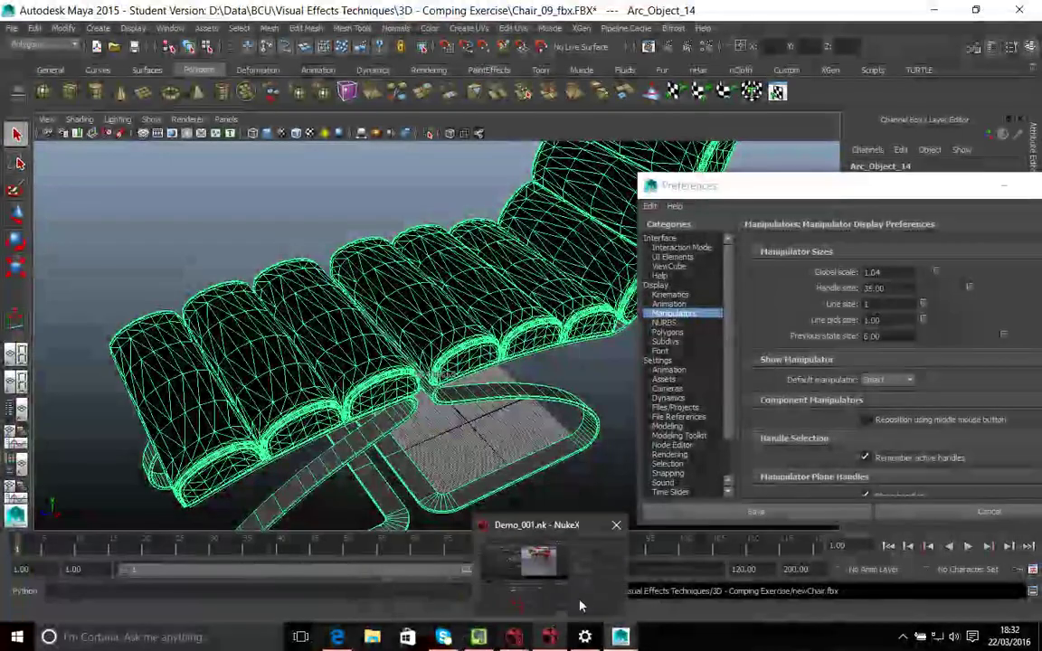
{"action": "left_click", "coordinate": [579, 602]}
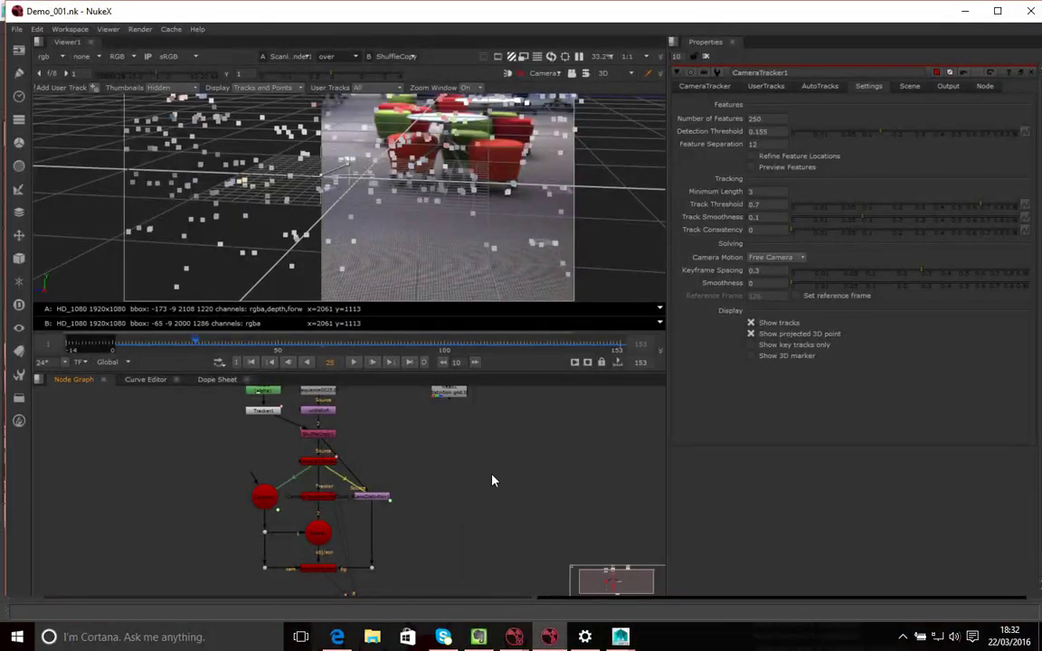
{"action": "left_click", "coordinate": [16, 29]}
{"action": "mouse_move", "coordinate": [424, 27]}
{"action": "left_mouse_down"}
{"action": "mouse_move", "coordinate": [493, 168]}
{"action": "mouse_move", "coordinate": [425, 51]}
{"action": "mouse_move", "coordinate": [426, 33]}
{"action": "left_mouse_up"}
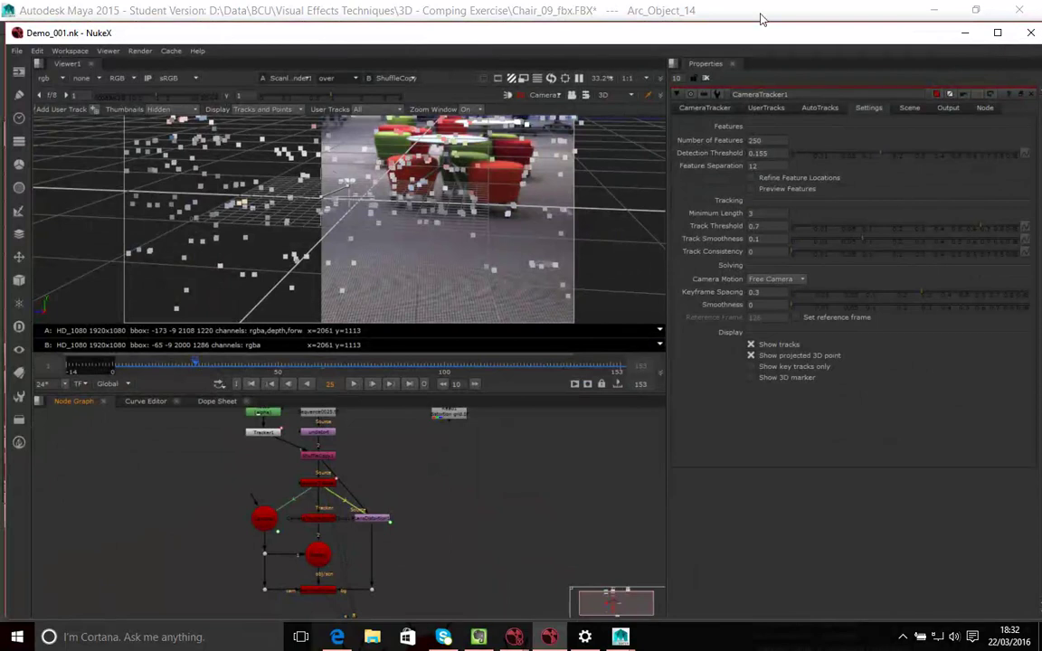
{"action": "double_click", "coordinate": [916, 25]}
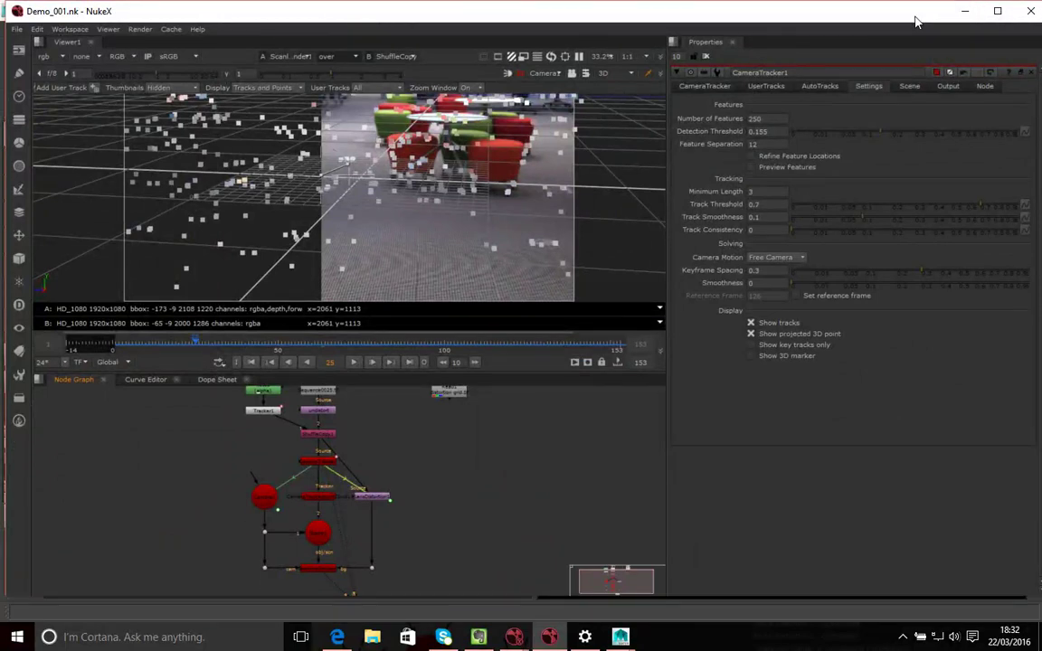
{"action": "left_click", "coordinate": [549, 638]}
{"action": "mouse_move", "coordinate": [549, 638]}
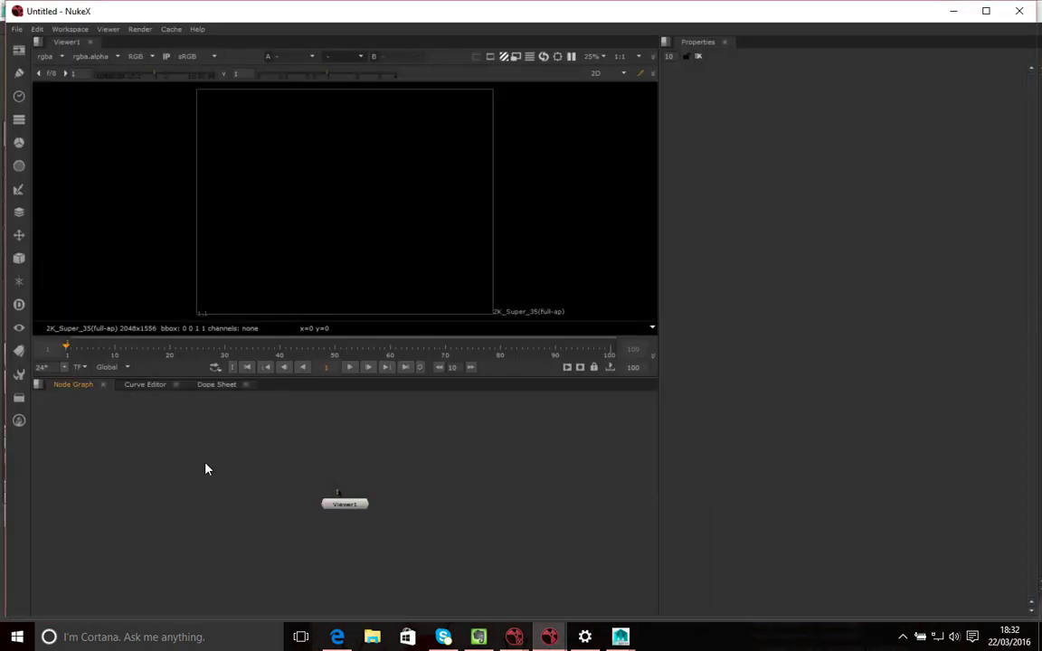
Add a ReadGeo node to the empty node graph, up and to the left of the Viewer node
{"action": "key", "text": "Tab"}
{"action": "type", "text": "read"}
{"action": "key", "text": "Down"}
{"action": "key", "text": "Down"}
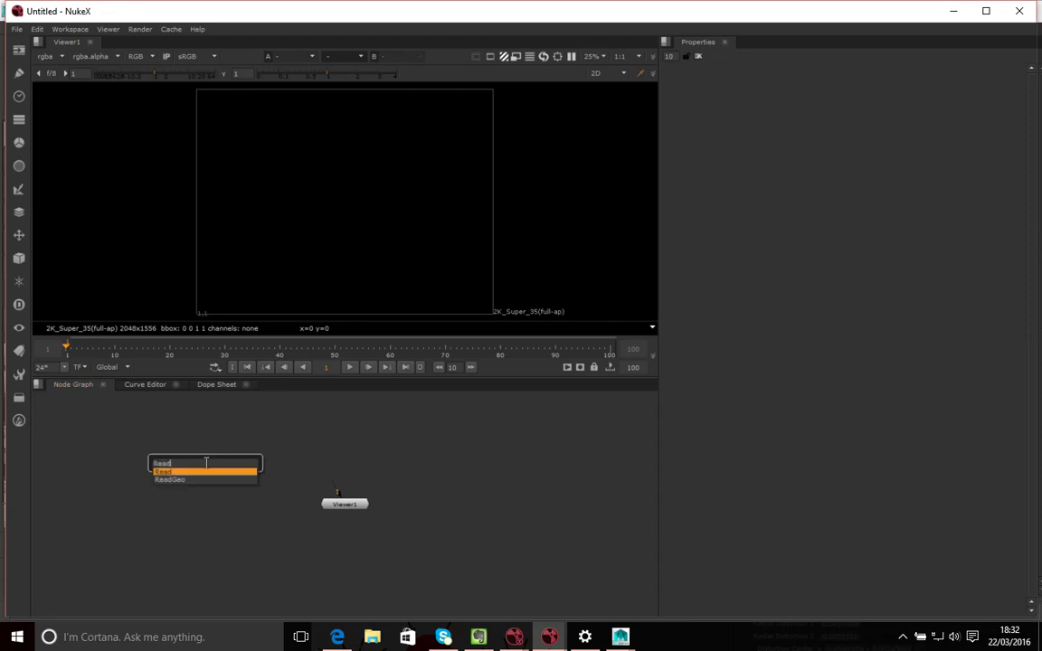
{"action": "key", "text": "Return"}
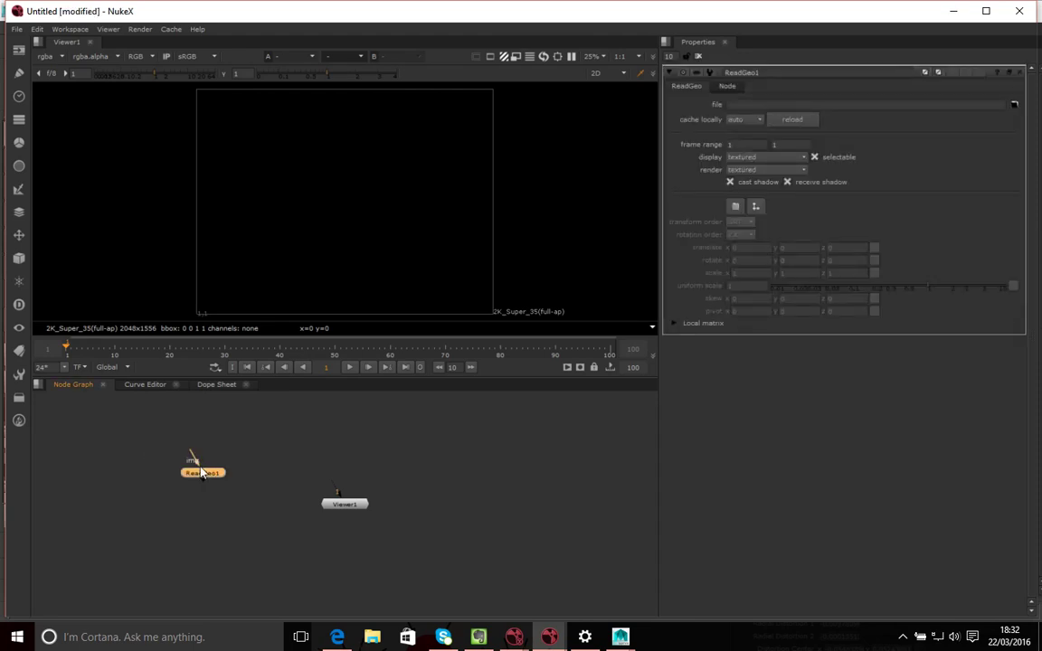
{"action": "left_click", "coordinate": [219, 465]}
{"action": "left_click", "coordinate": [195, 468]}
Load newChair.fbx from the 3D - Comping Exercise folder into the ReadGeo node and place the Viewer node below it
{"action": "left_click", "coordinate": [1015, 105]}
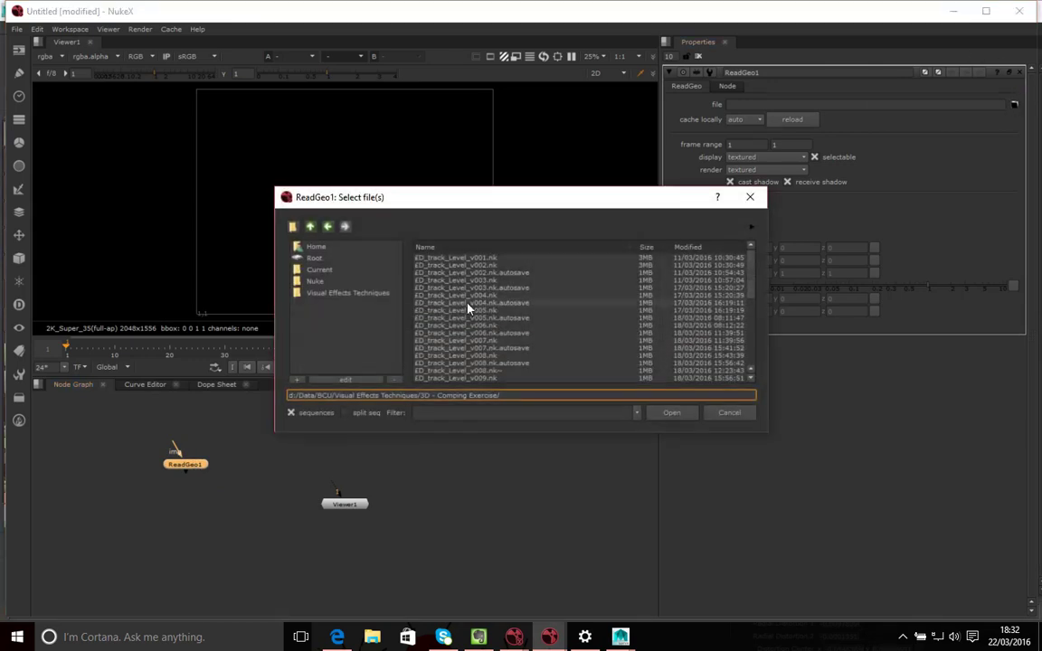
{"action": "left_click_drag", "start_coordinate": [751, 282], "coordinate": [746, 360]}
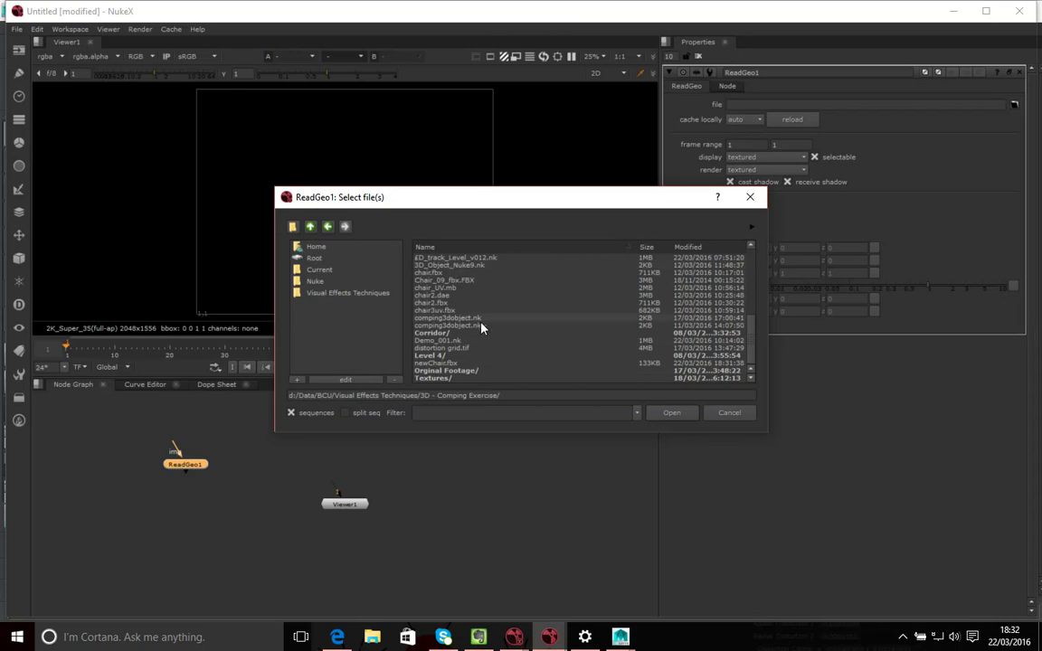
{"action": "mouse_move", "coordinate": [751, 347]}
{"action": "left_mouse_down"}
{"action": "mouse_move", "coordinate": [745, 274]}
{"action": "mouse_move", "coordinate": [741, 349]}
{"action": "left_mouse_up"}
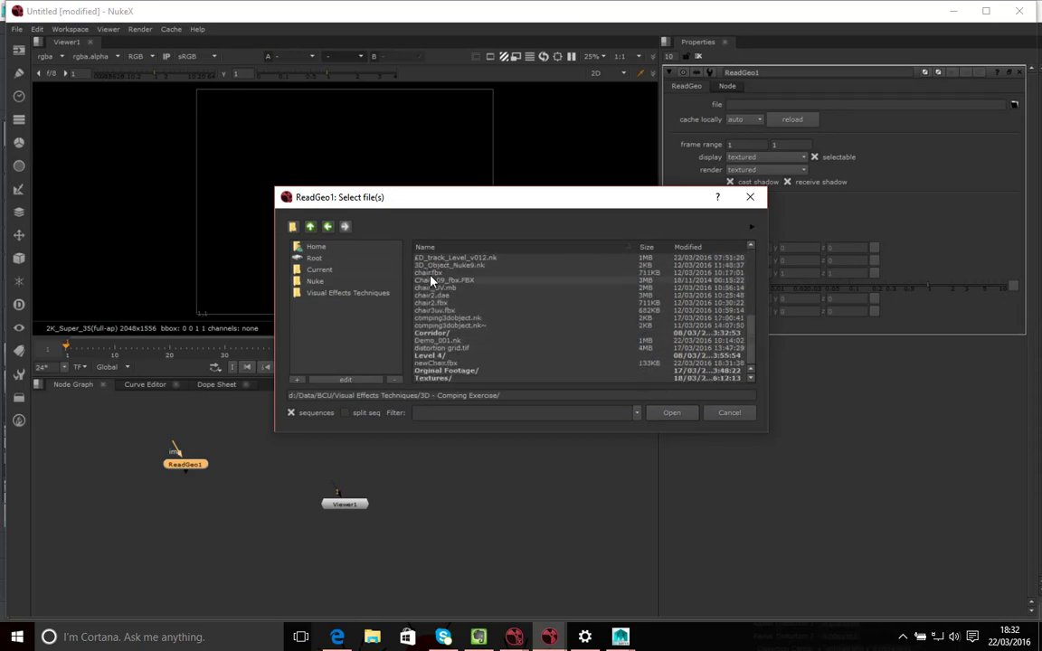
{"action": "left_click", "coordinate": [437, 363]}
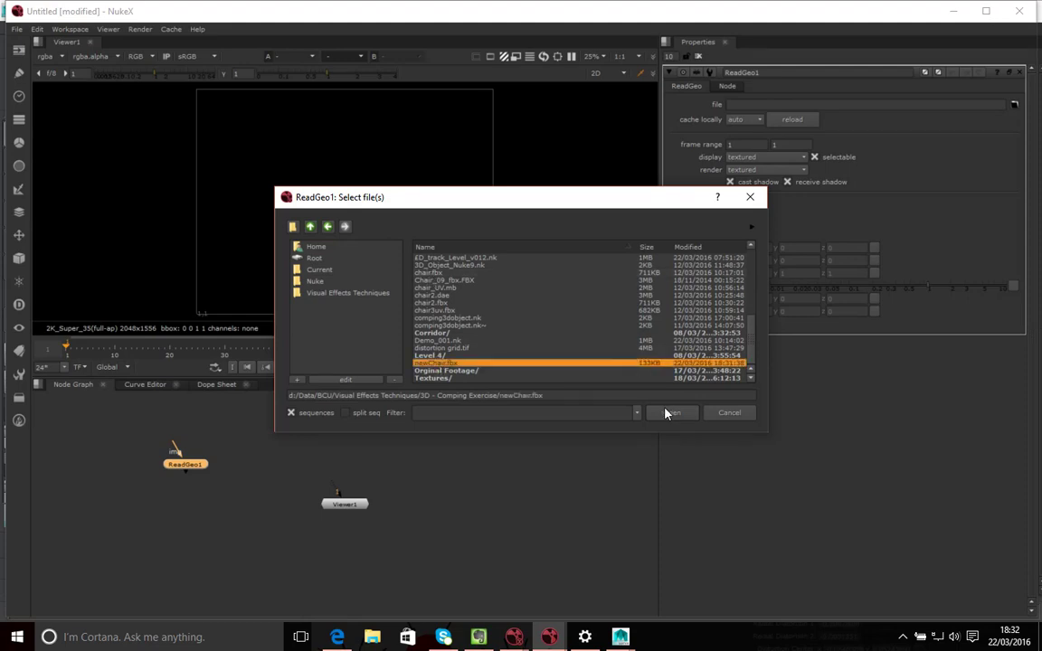
{"action": "left_click", "coordinate": [672, 412]}
{"action": "left_click_drag", "start_coordinate": [357, 504], "coordinate": [258, 562]}
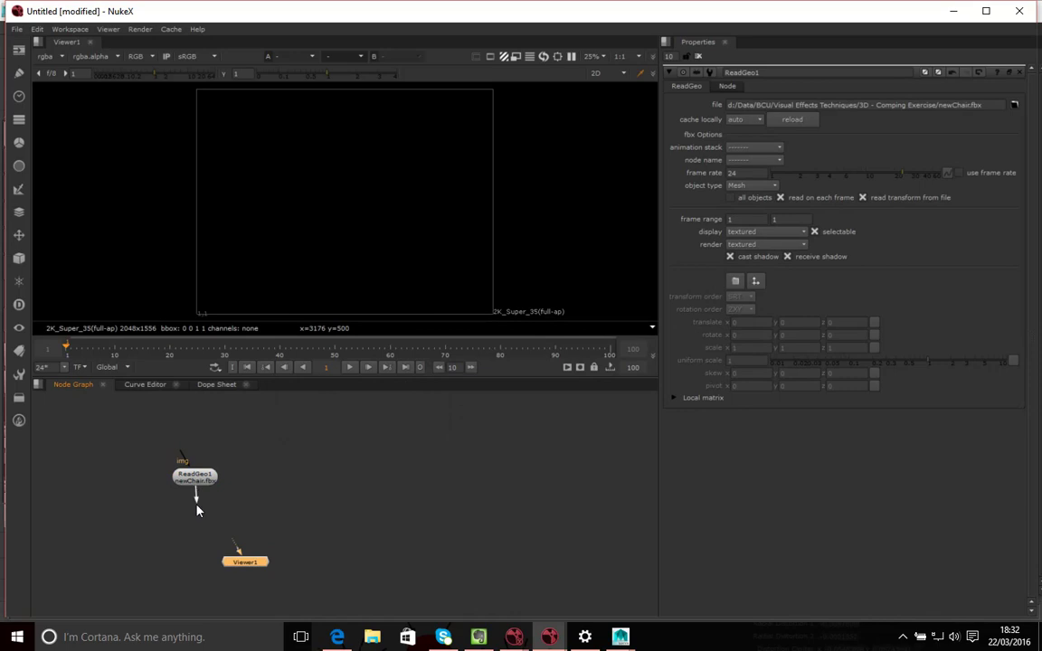
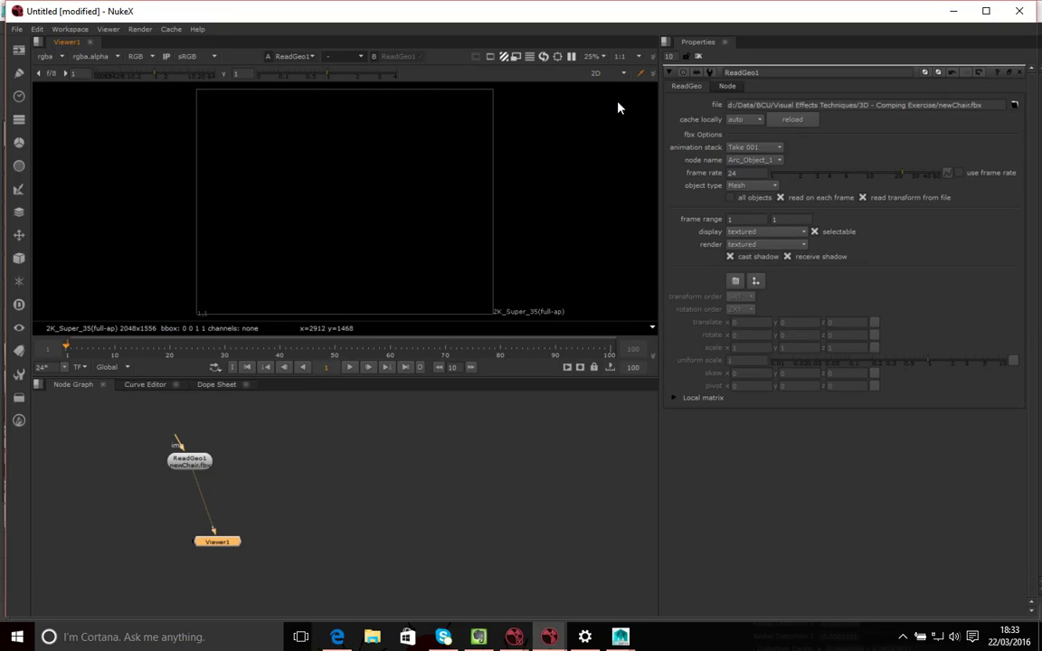
Switch the Viewer from 2D to 3D and select the ReadGeo1 node in the node graph
{"action": "left_click", "coordinate": [619, 74]}
{"action": "left_click", "coordinate": [604, 102]}
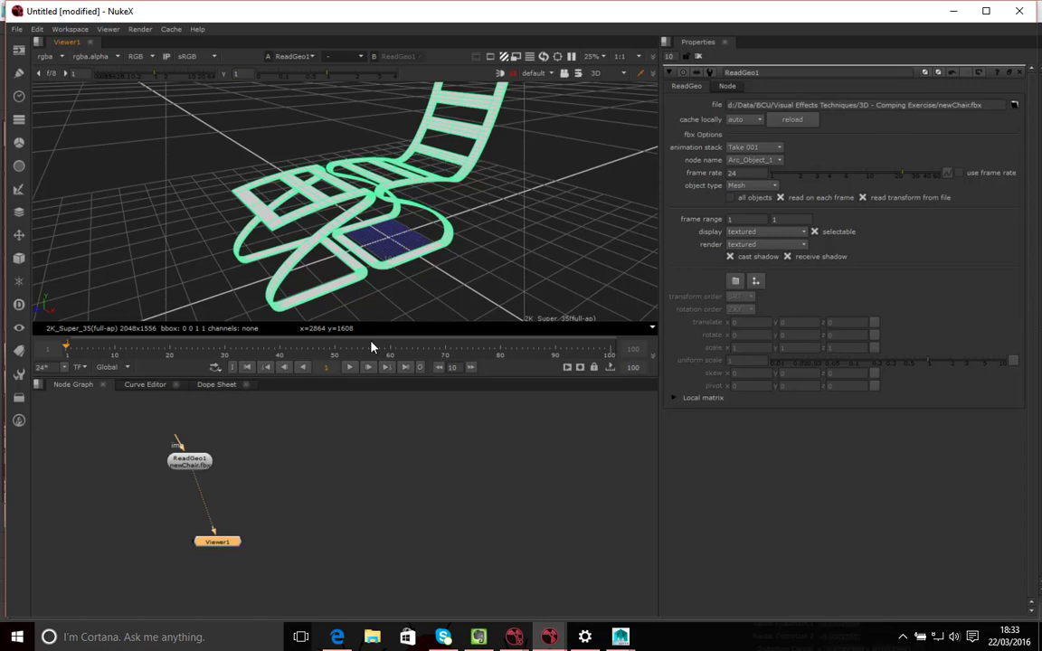
{"action": "left_click", "coordinate": [217, 491]}
{"action": "left_click", "coordinate": [199, 462]}
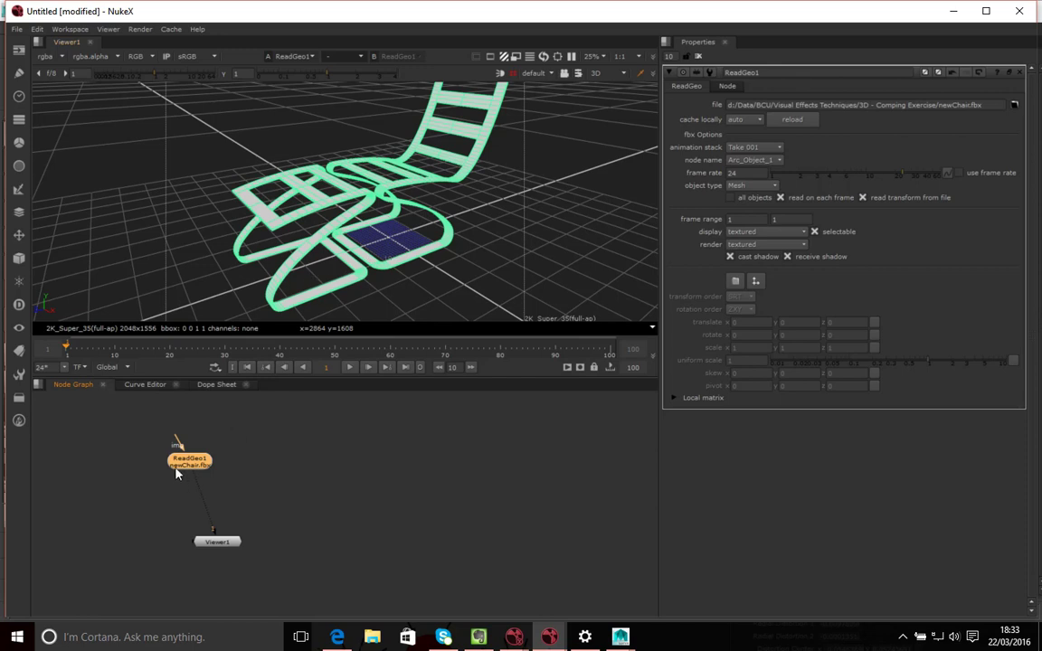
Check which objects the ReadGeo1 node offers as its node name
{"action": "left_click", "coordinate": [755, 160]}
{"action": "left_click", "coordinate": [782, 170]}
{"action": "left_click", "coordinate": [780, 163]}
{"action": "left_click", "coordinate": [737, 166]}
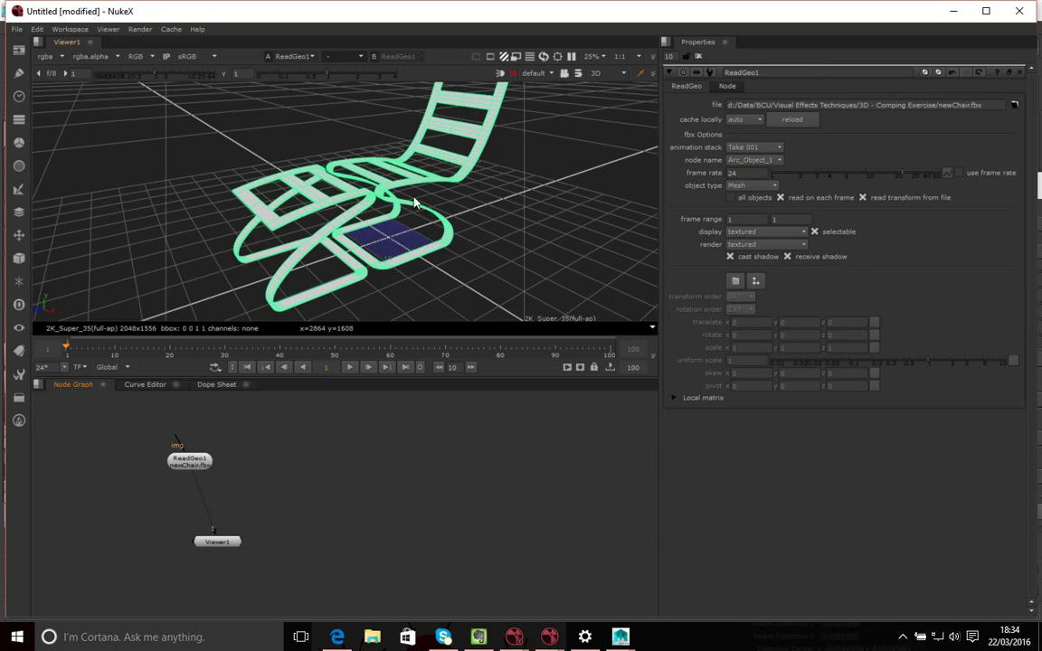
{"action": "left_click", "coordinate": [775, 161]}
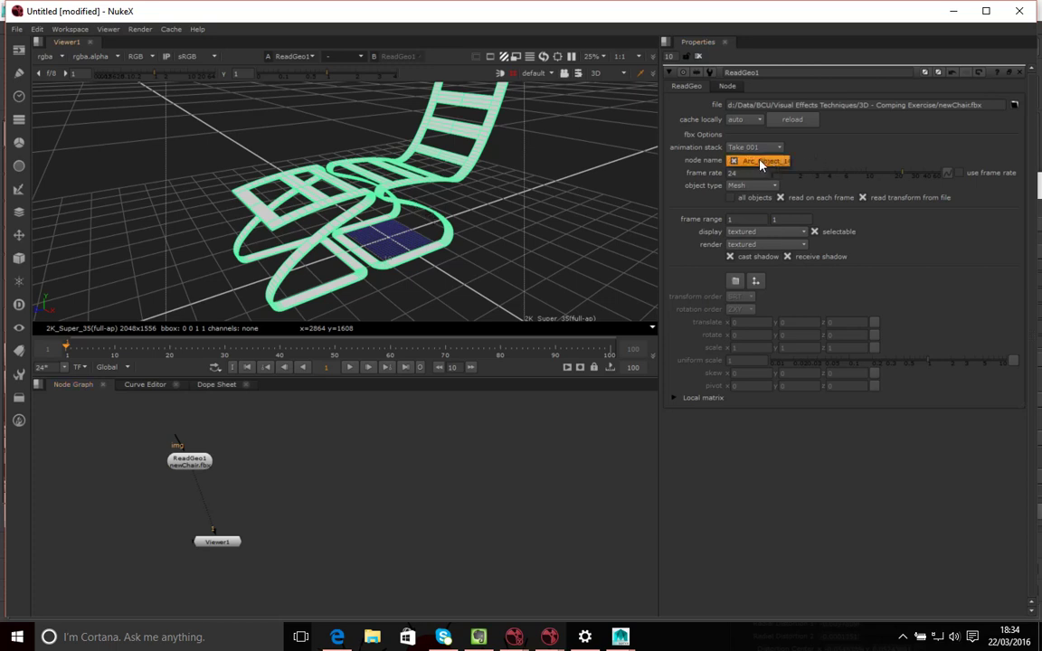
{"action": "left_click", "coordinate": [851, 149]}
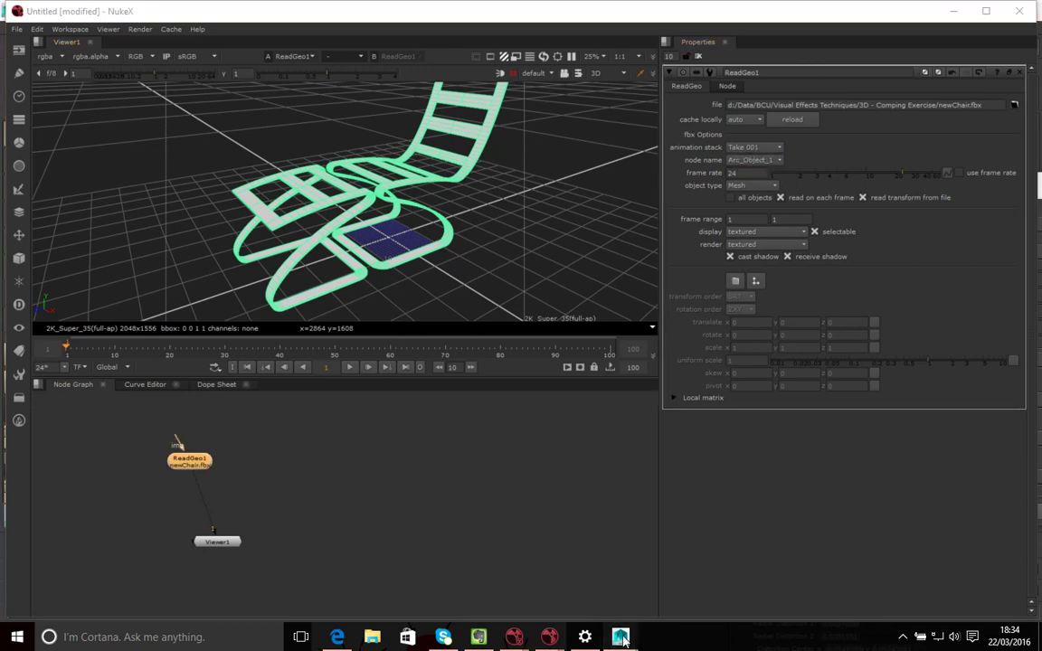
Switch to Maya, select the chair's cushions and bring up the Outliner over the viewport
{"action": "left_click", "coordinate": [588, 543]}
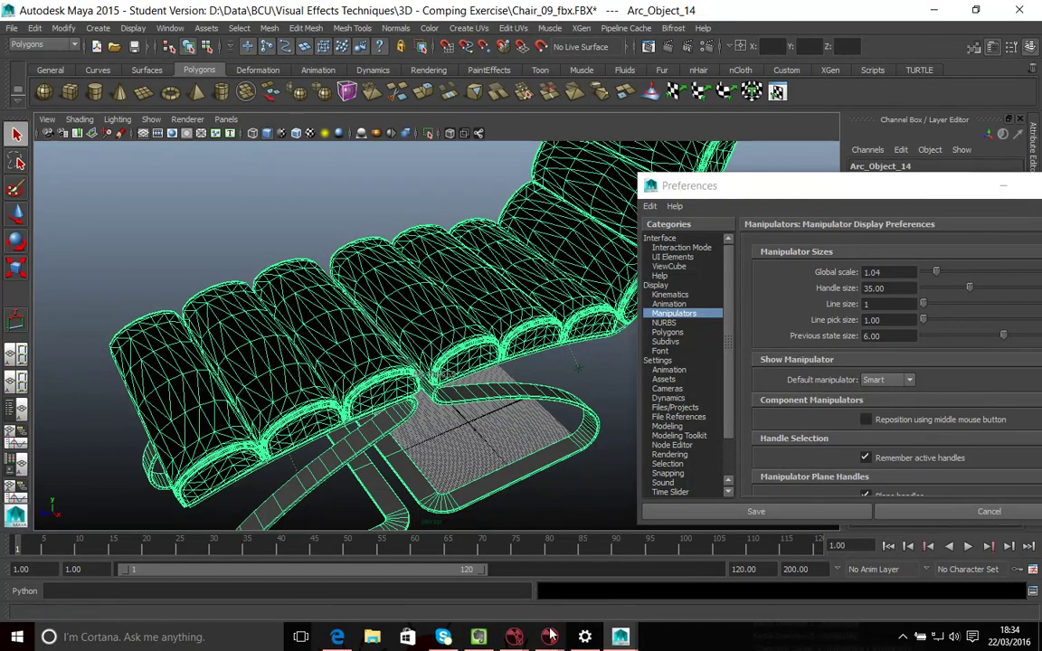
{"action": "left_click", "coordinate": [296, 229]}
{"action": "left_click", "coordinate": [344, 361]}
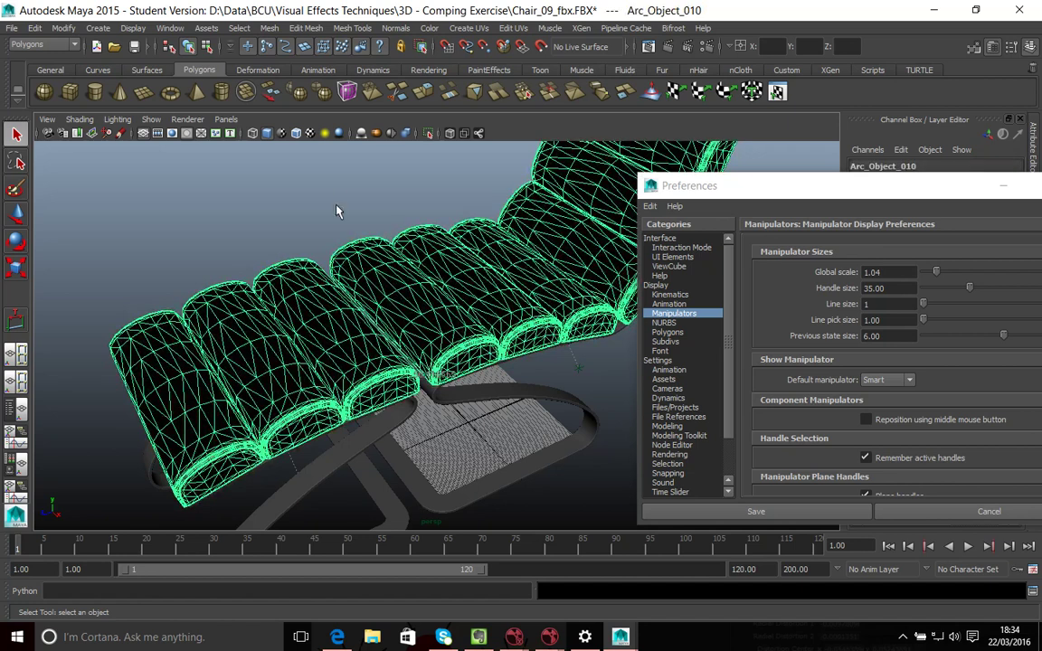
{"action": "left_click", "coordinate": [179, 28]}
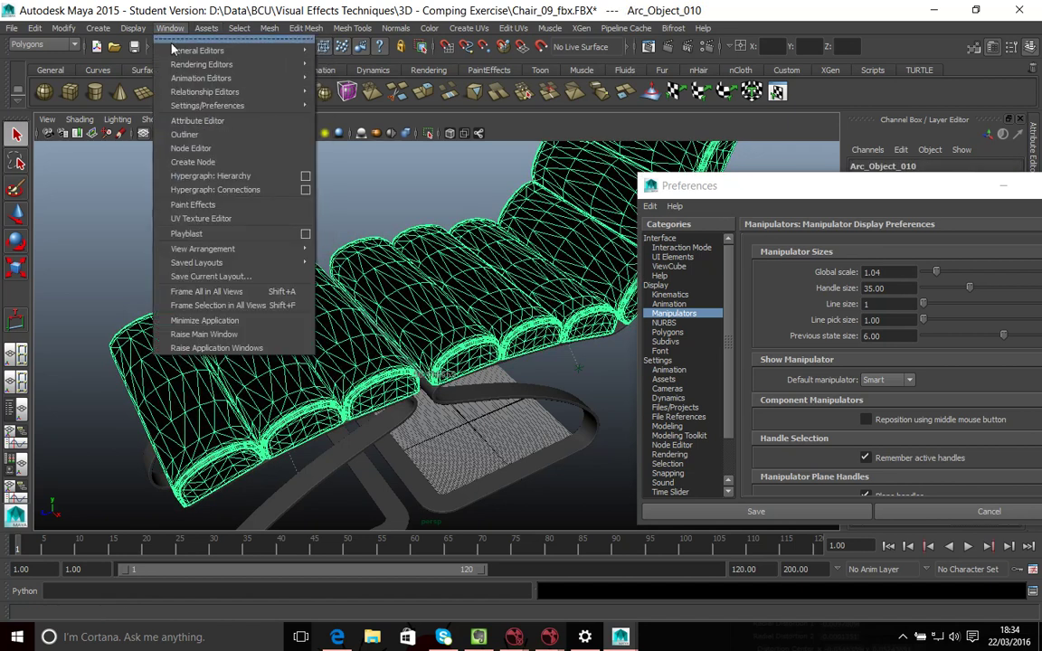
{"action": "left_click", "coordinate": [185, 134]}
{"action": "left_click_drag", "start_coordinate": [139, 336], "coordinate": [446, 142]}
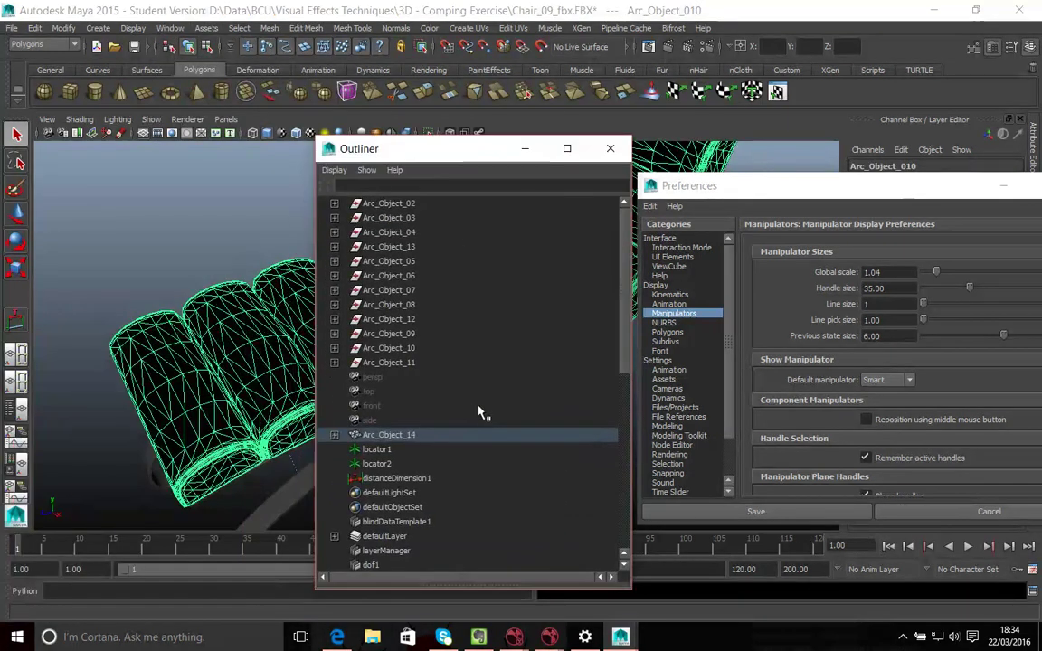
Unparent the cushions Arc_Object_010 from the frame Arc_Object_14 in the Outliner
{"action": "left_click", "coordinate": [334, 435]}
{"action": "middle_click_drag", "start_coordinate": [377, 454], "coordinate": [341, 404]}
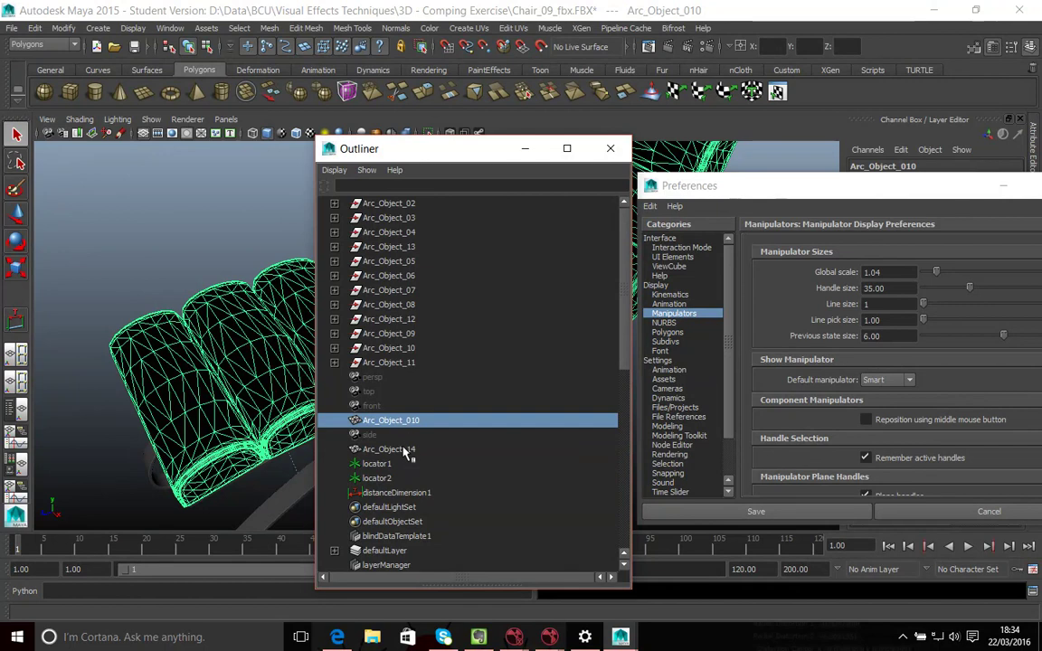
{"action": "scroll", "coordinate": [405, 441], "scroll_direction": "down", "scroll_amount": 10}
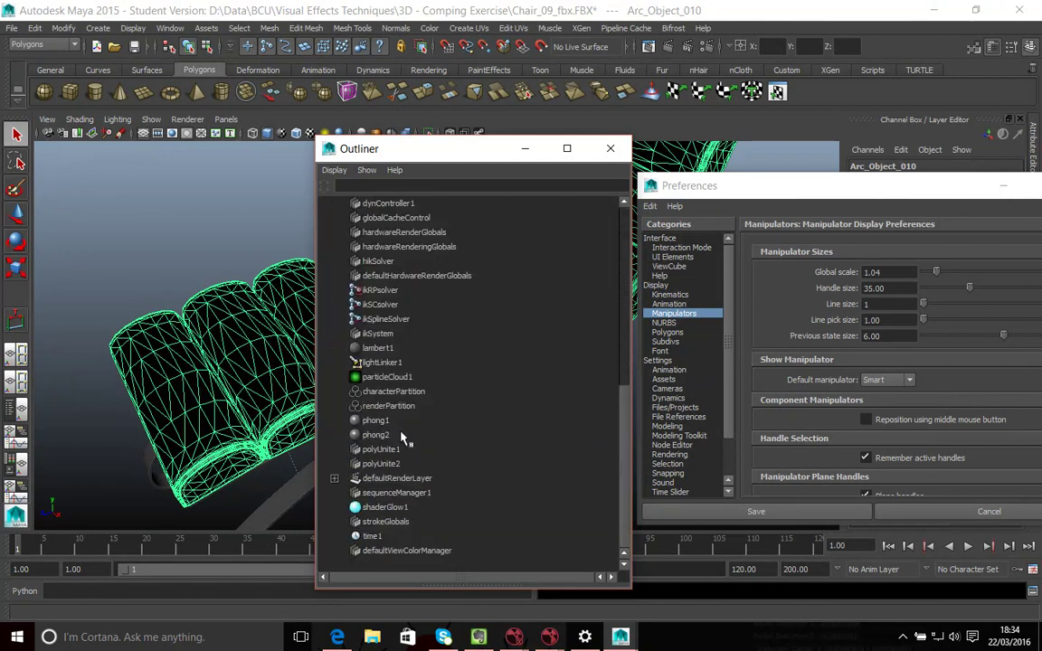
{"action": "scroll", "coordinate": [404, 440], "scroll_direction": "up", "scroll_amount": 10}
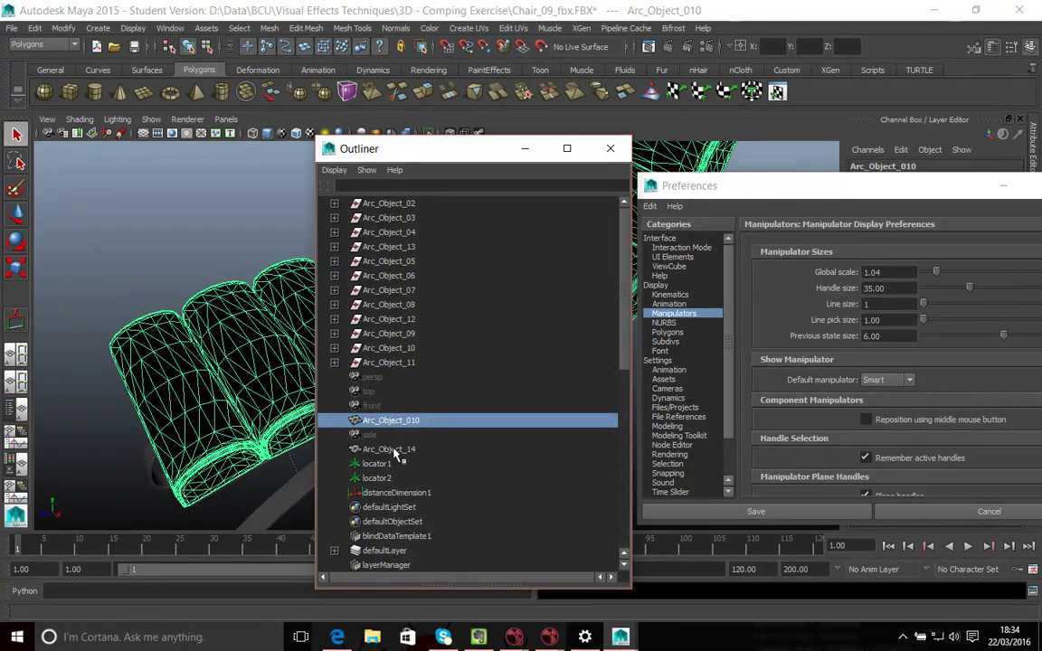
Select Arc_Object_14 and Arc_Object_010 one at a time to check their separation, with the Outliner moved clear of the chair
{"action": "left_click", "coordinate": [395, 450]}
{"action": "left_click_drag", "start_coordinate": [472, 150], "coordinate": [775, 143]}
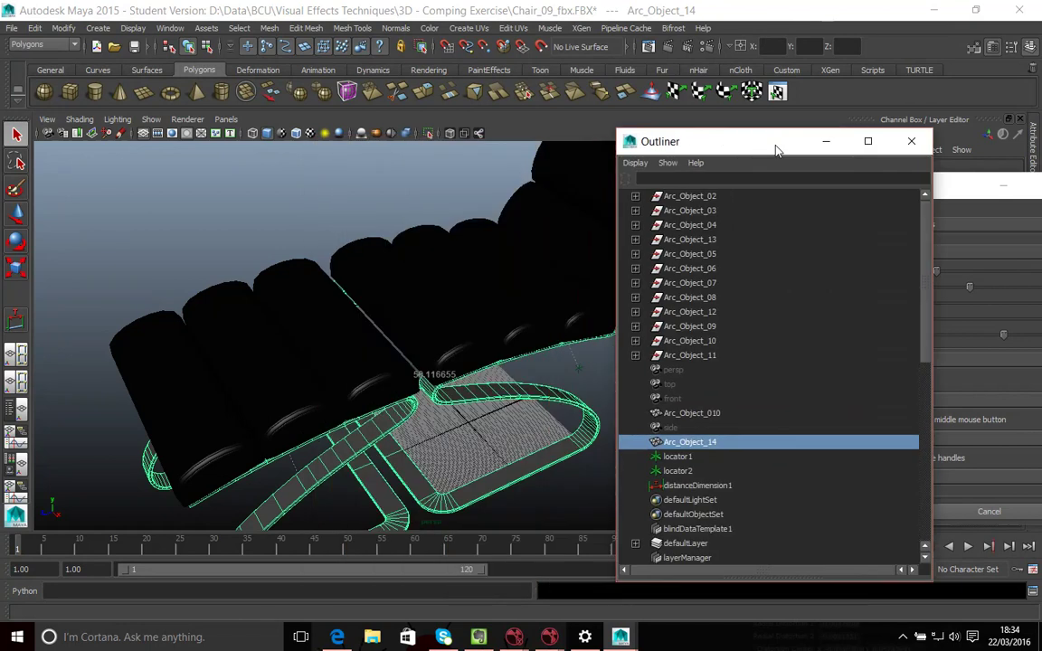
{"action": "left_click", "coordinate": [713, 412]}
{"action": "left_click", "coordinate": [468, 376]}
{"action": "left_click", "coordinate": [455, 307]}
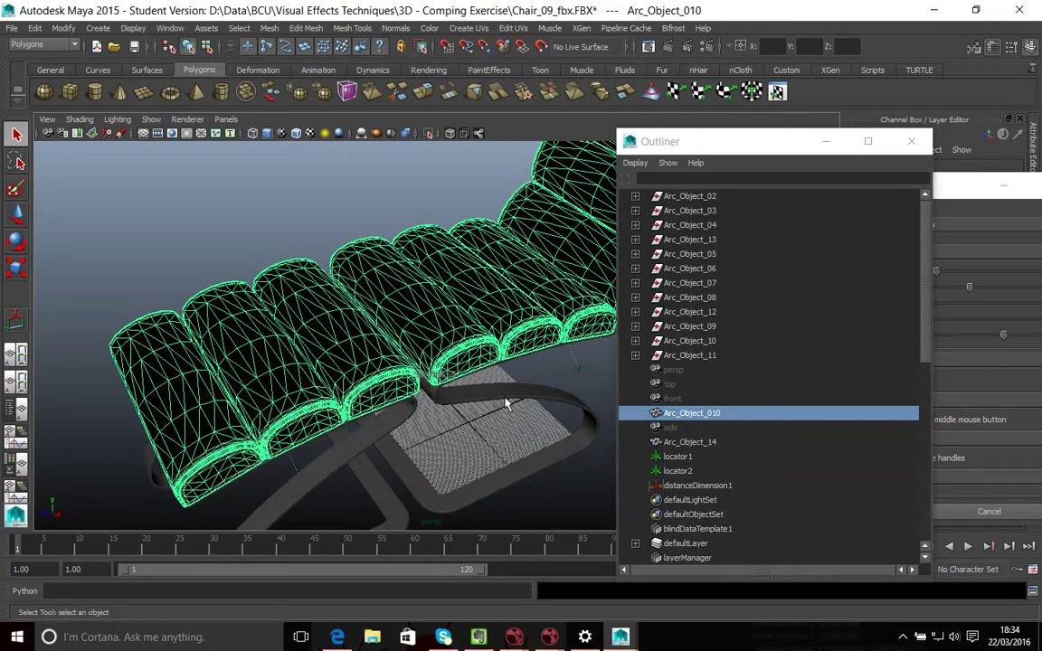
{"action": "left_click", "coordinate": [461, 367], "text": "shift"}
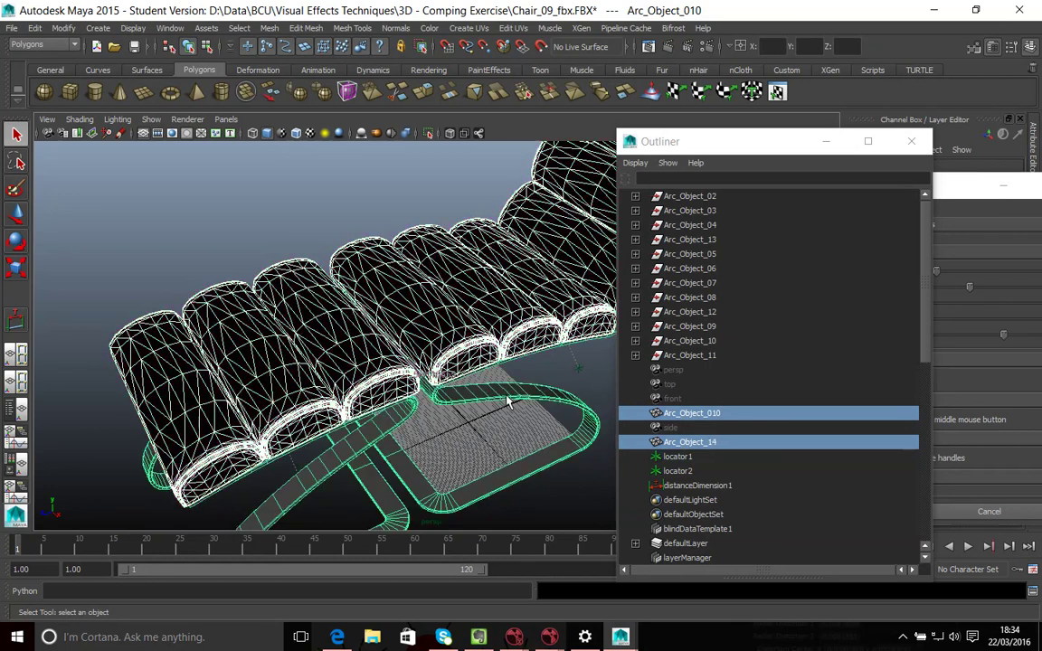
{"action": "left_click", "coordinate": [12, 28]}
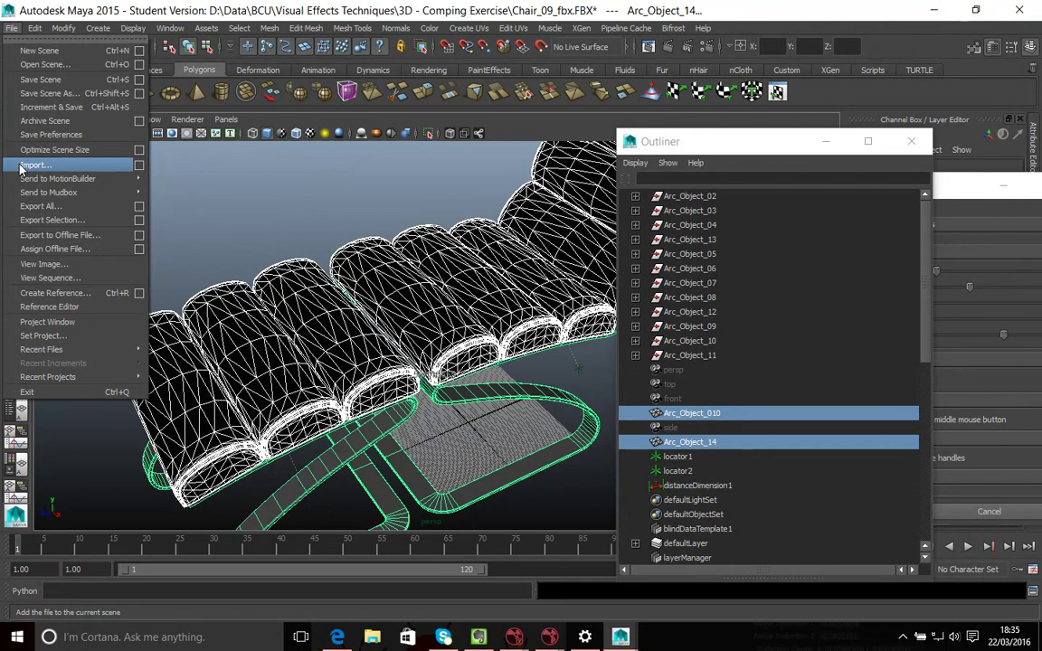
{"action": "left_click", "coordinate": [482, 452]}
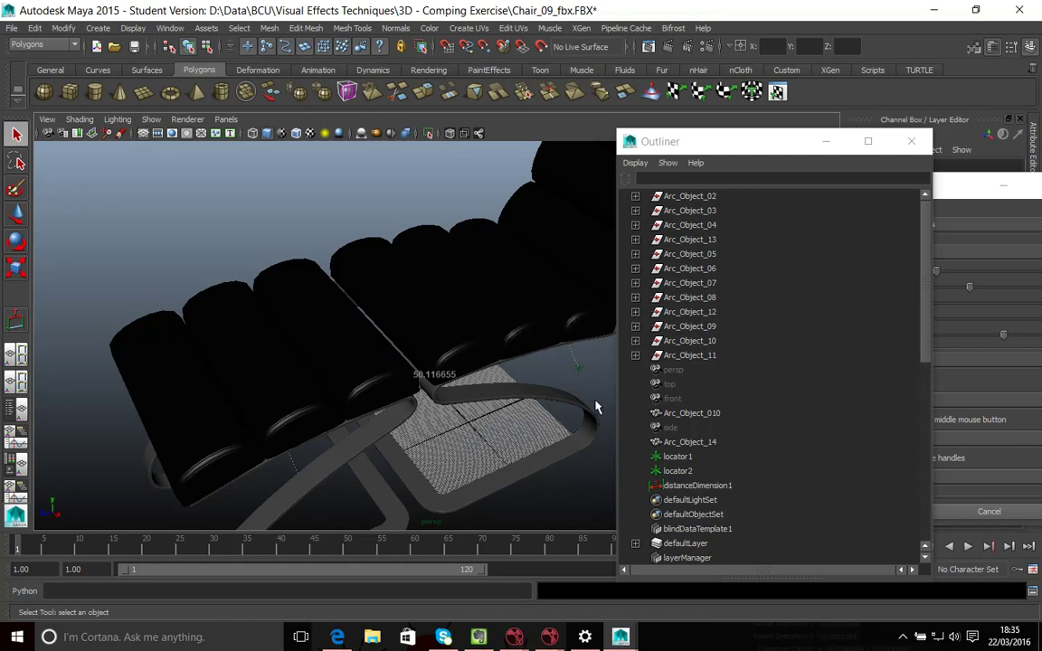
Select the frame and the cushions together and export the selection as newChairV2.fbx in the 3D - Comping Exercise folder
{"action": "left_click", "coordinate": [484, 418]}
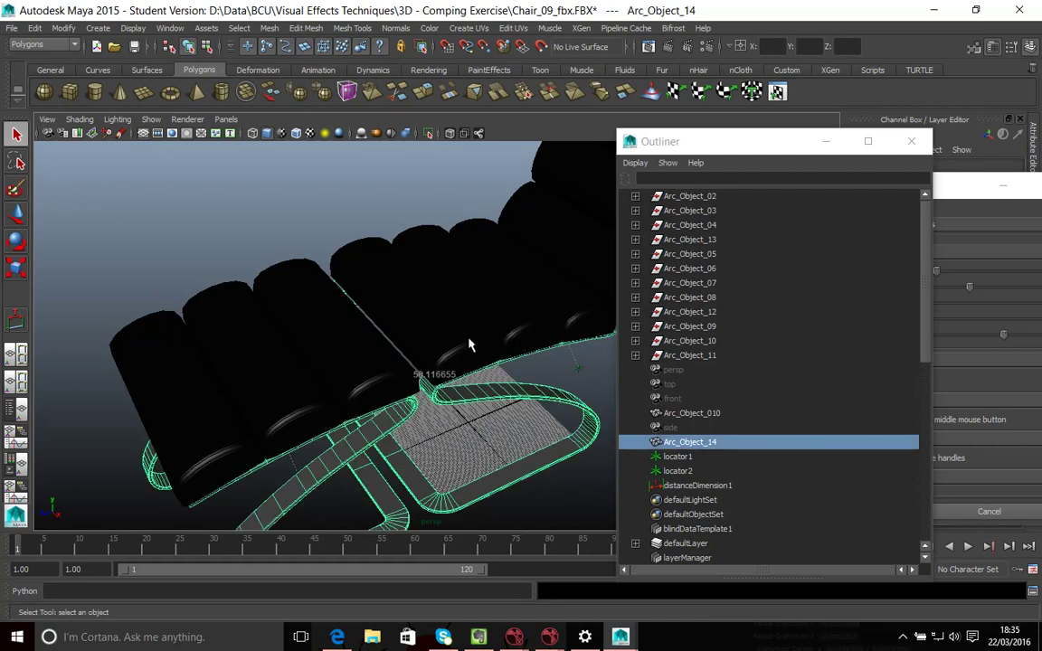
{"action": "left_click", "coordinate": [446, 346], "text": "shift"}
{"action": "left_click", "coordinate": [13, 28]}
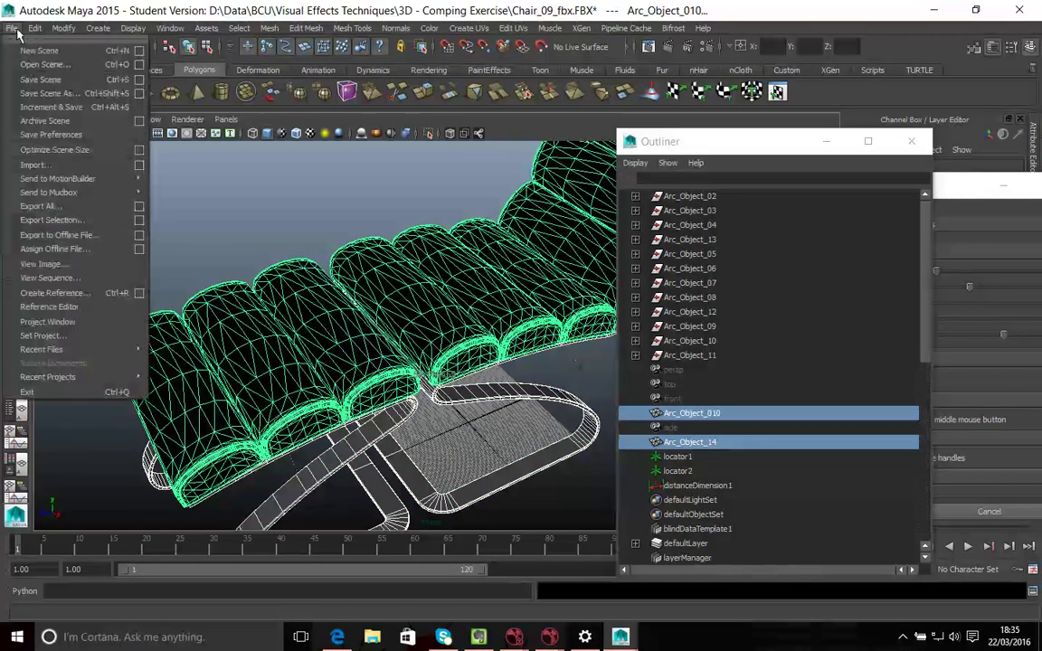
{"action": "left_click", "coordinate": [55, 221]}
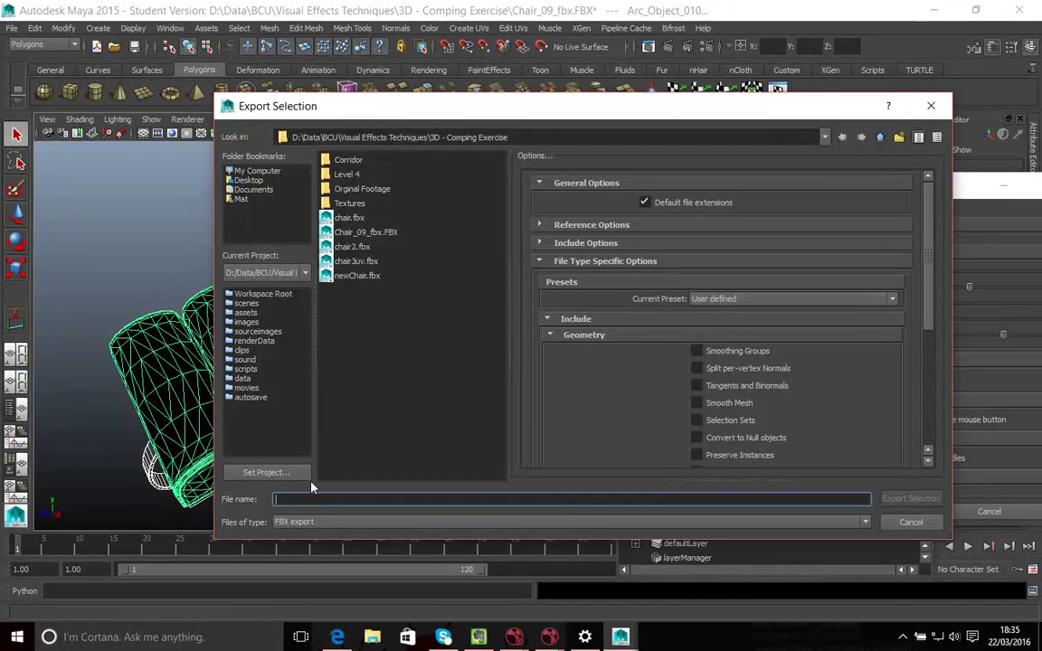
{"action": "left_click", "coordinate": [373, 275]}
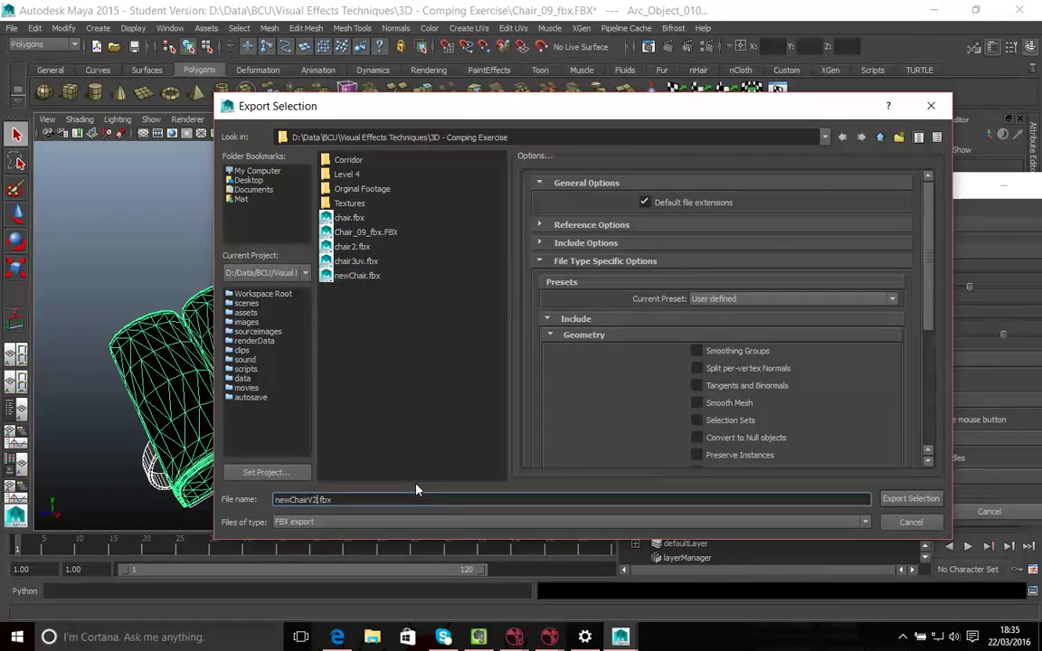
{"action": "key", "text": "Return"}
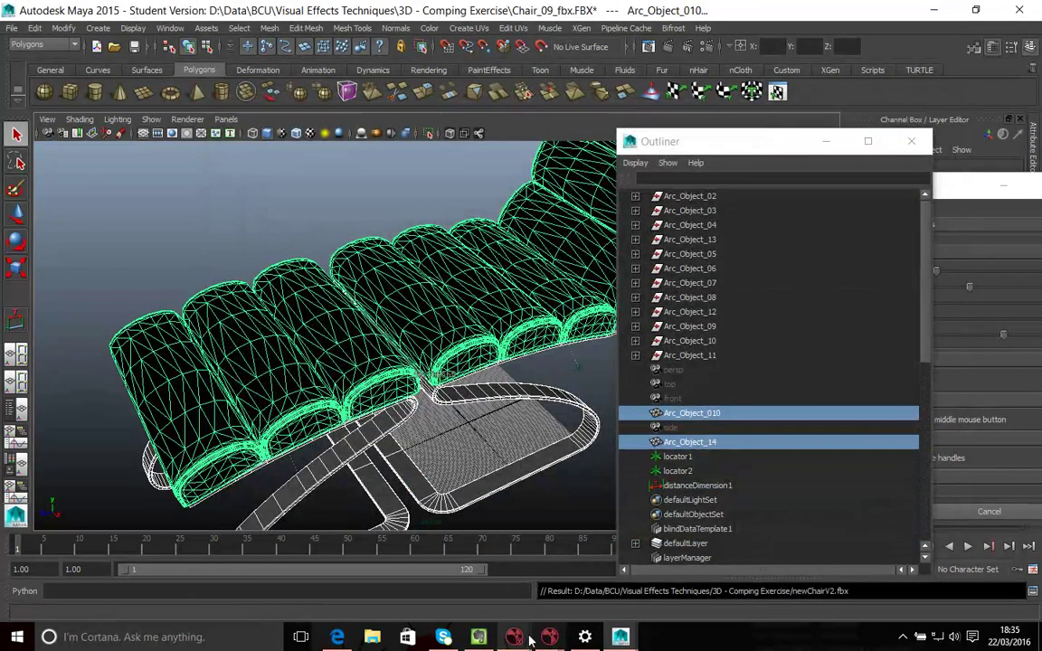
Switch to the untitled NukeX script, replace the ReadGeo1 file with newChairV2.fbx and move the node closer to the Viewer node
{"action": "mouse_move", "coordinate": [515, 638]}
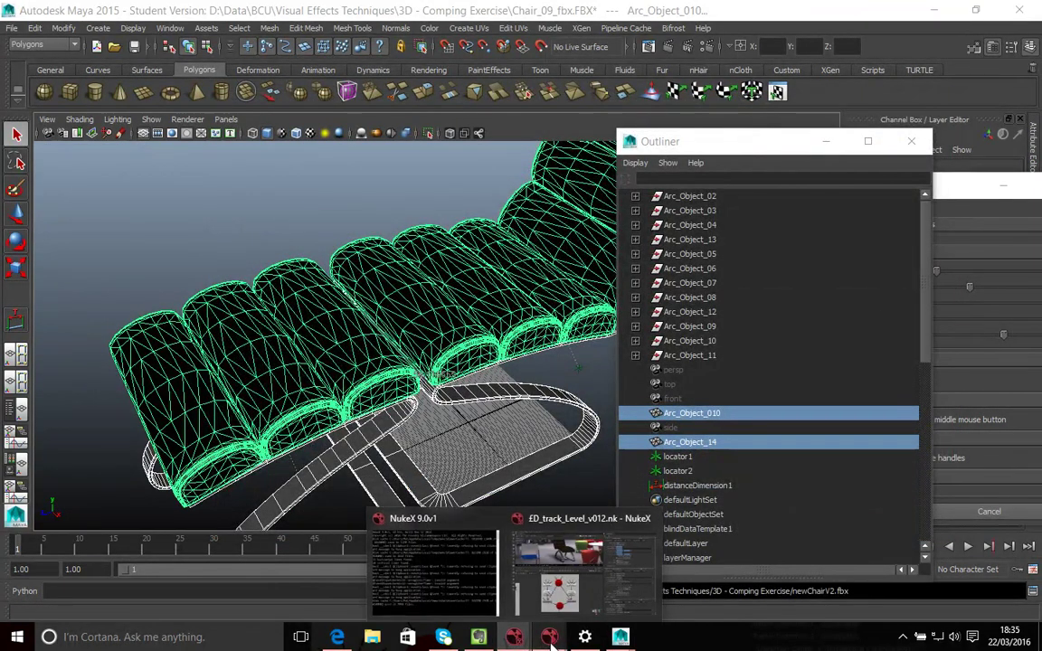
{"action": "mouse_move", "coordinate": [550, 638]}
{"action": "left_click", "coordinate": [583, 589]}
{"action": "left_click", "coordinate": [222, 473]}
{"action": "left_click", "coordinate": [204, 461]}
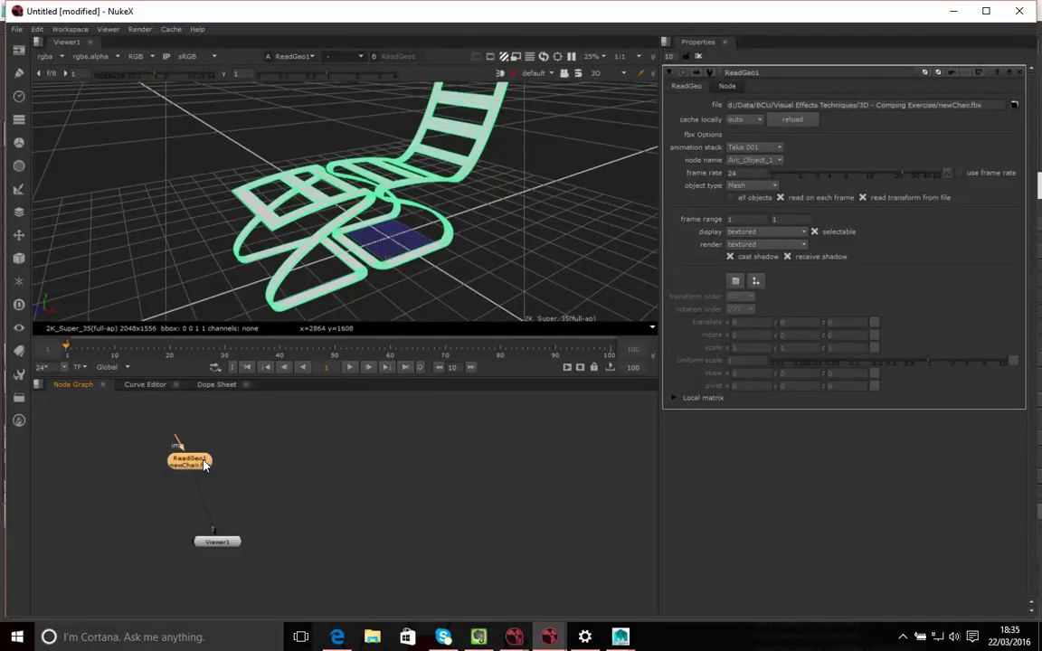
{"action": "left_click", "coordinate": [1014, 105]}
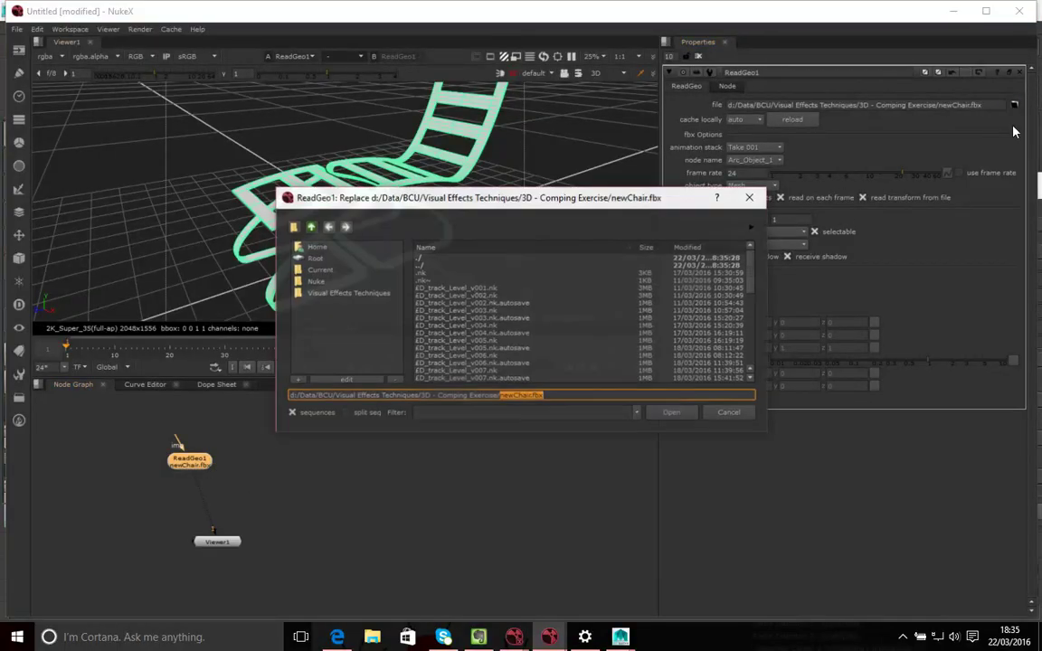
{"action": "scroll", "coordinate": [407, 295], "scroll_direction": "down", "scroll_amount": 8}
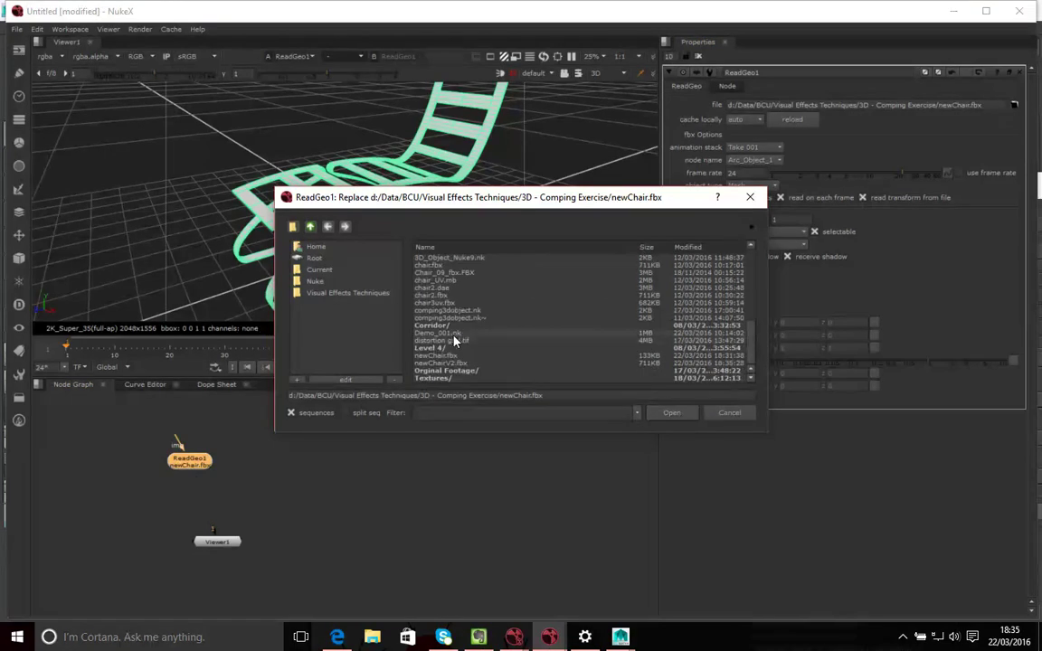
{"action": "left_click", "coordinate": [442, 363]}
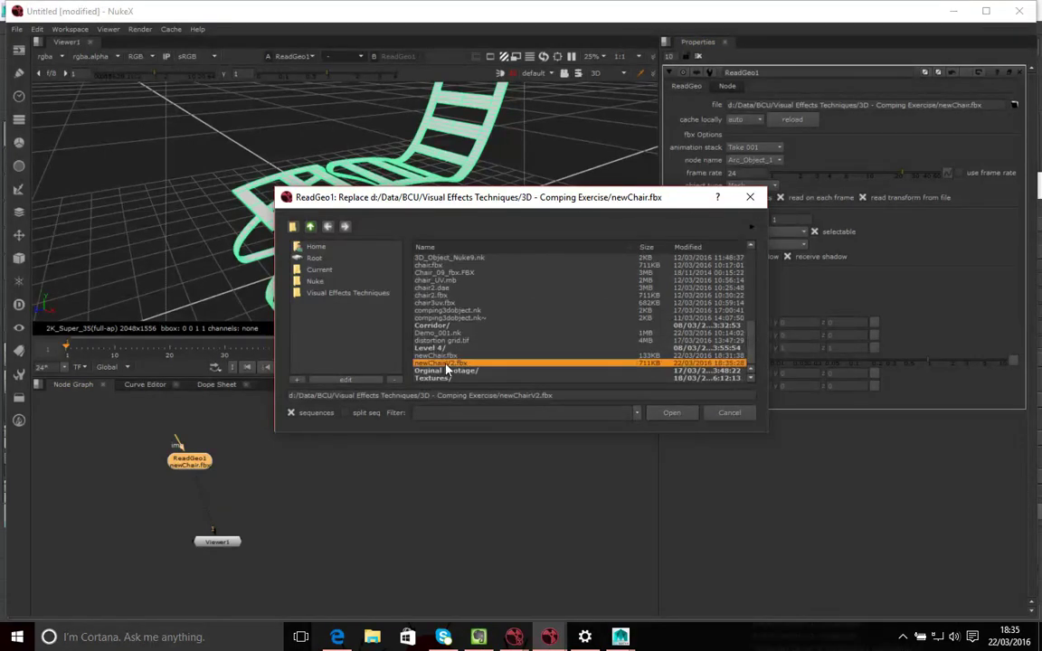
{"action": "left_click", "coordinate": [672, 412]}
{"action": "left_click_drag", "start_coordinate": [185, 463], "coordinate": [206, 503]}
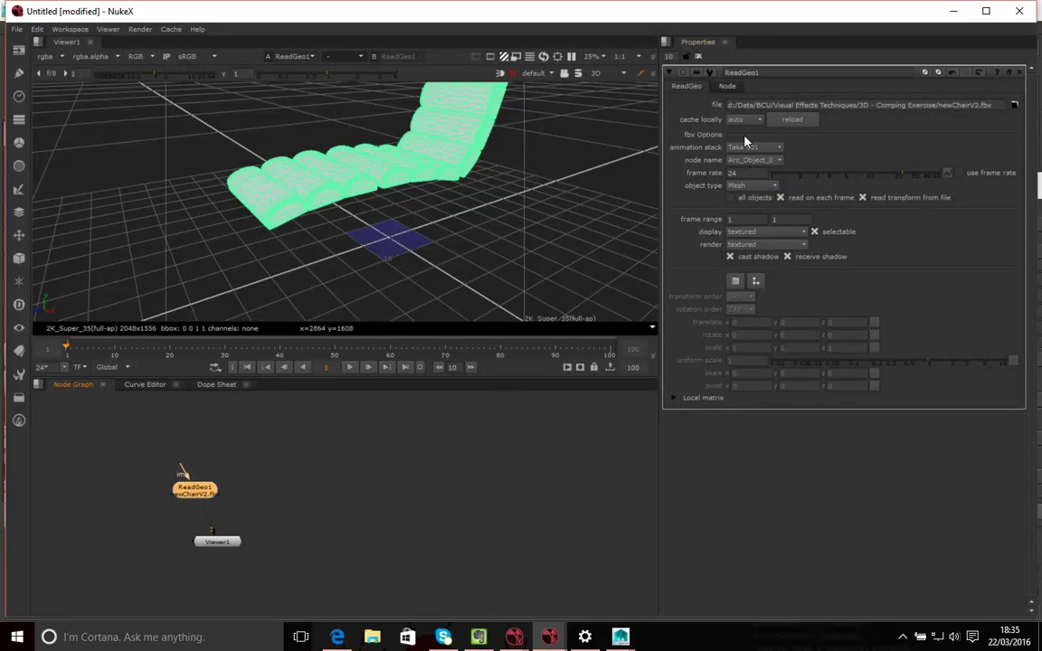
Alternate the ReadGeo1 node name between Arc_Object_14 and Arc_Object_010 to compare the two meshes, ending on Arc_Object_010
{"action": "left_click", "coordinate": [776, 160]}
{"action": "left_click", "coordinate": [764, 172]}
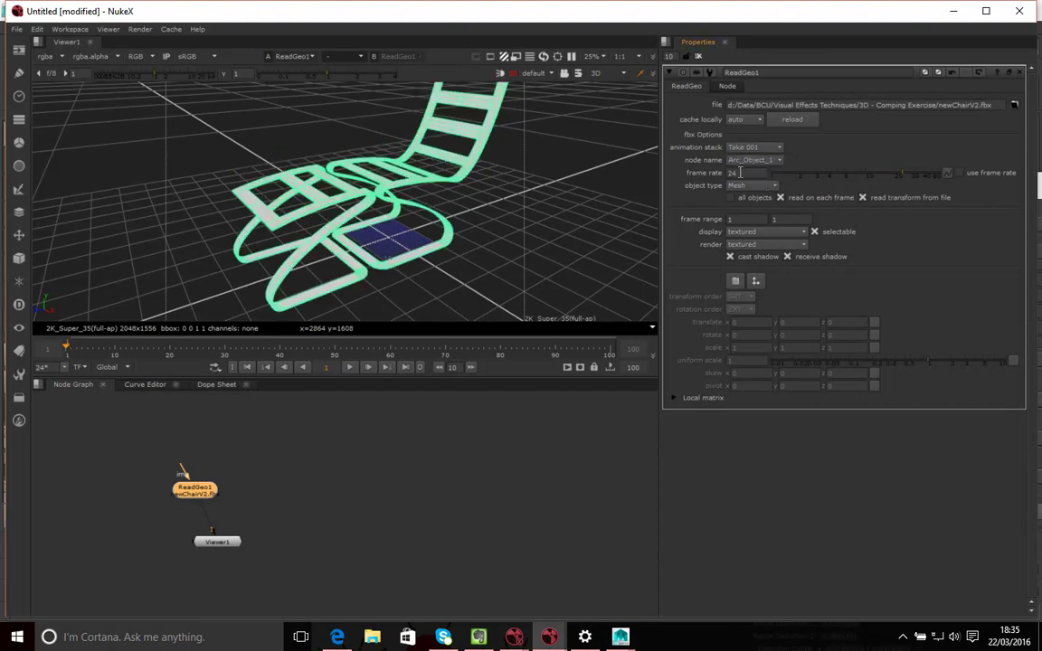
{"action": "left_click", "coordinate": [764, 161]}
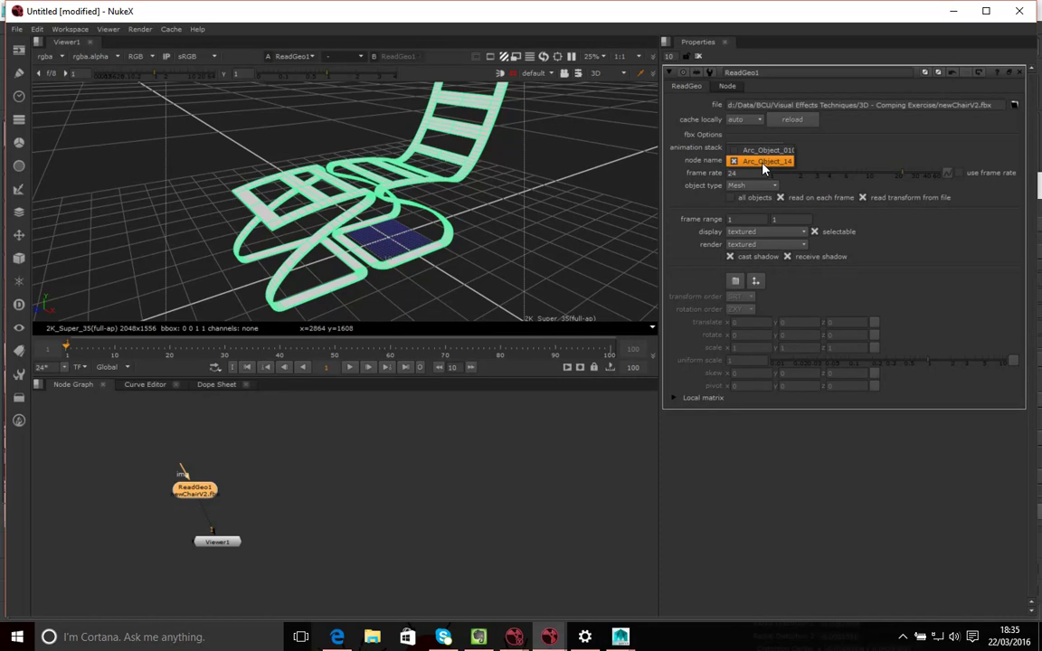
{"action": "left_click", "coordinate": [765, 149]}
{"action": "left_click", "coordinate": [756, 161]}
{"action": "left_click", "coordinate": [742, 176]}
{"action": "left_click", "coordinate": [751, 160]}
{"action": "left_click", "coordinate": [751, 149]}
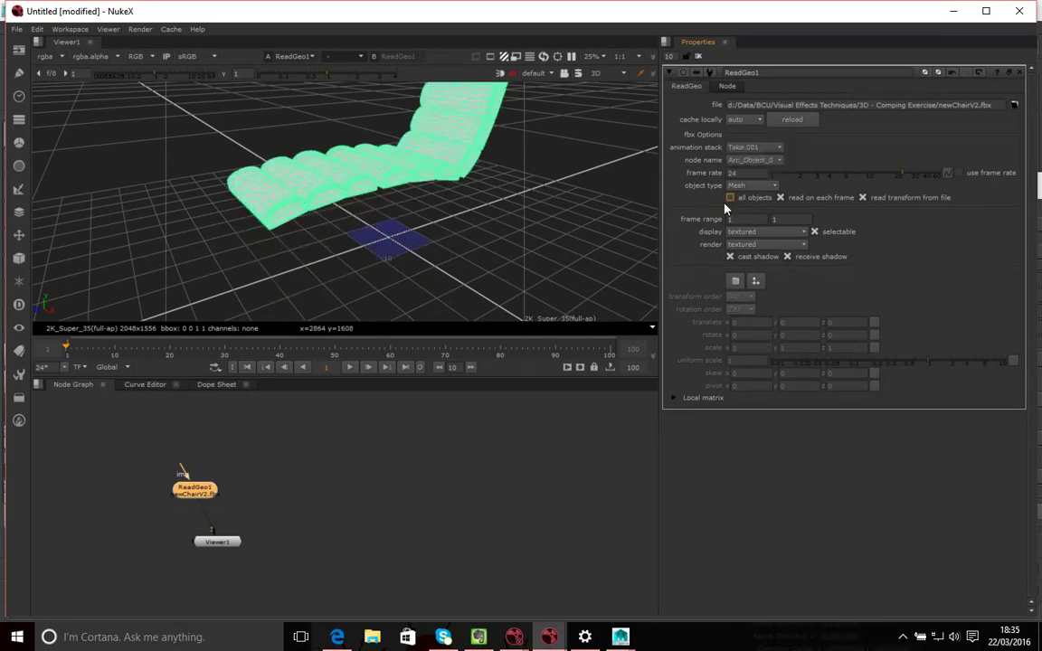
Move the ReadGeo1 node further left and the Viewer node slightly down to make room in the node graph
{"action": "left_click", "coordinate": [265, 486]}
{"action": "left_click_drag", "start_coordinate": [197, 500], "coordinate": [175, 496]}
{"action": "left_click", "coordinate": [212, 507]}
{"action": "left_click", "coordinate": [194, 489]}
{"action": "left_click_drag", "start_coordinate": [233, 549], "coordinate": [233, 566]}
{"action": "left_click", "coordinate": [248, 528]}
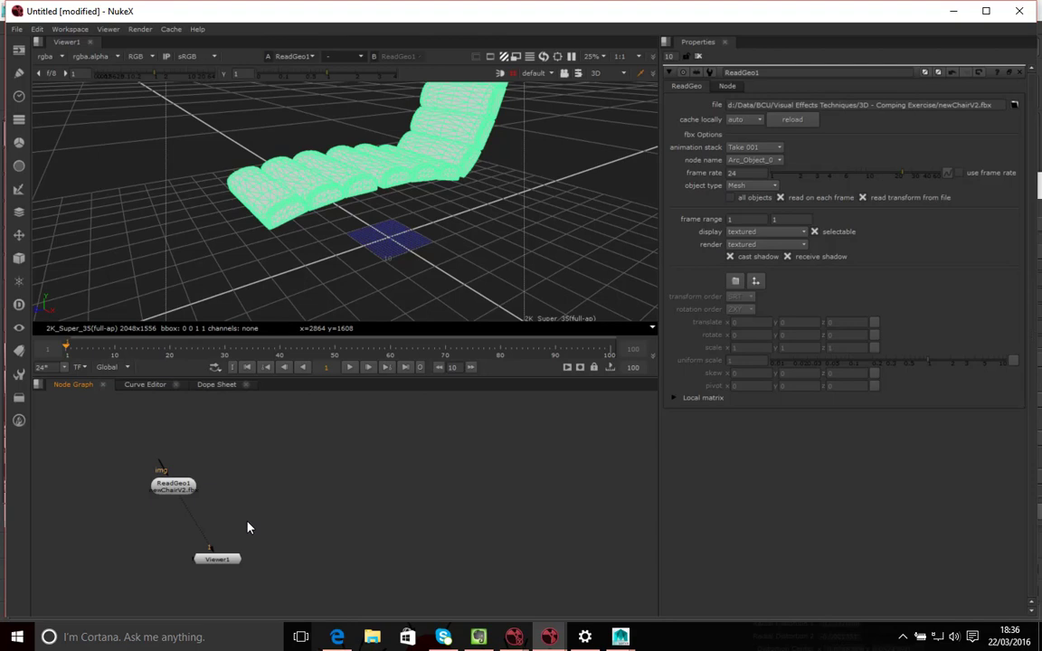
Duplicate the ReadGeo1 node, place the copy to its right above the Viewer node and open the copy's properties
{"action": "left_click", "coordinate": [181, 486]}
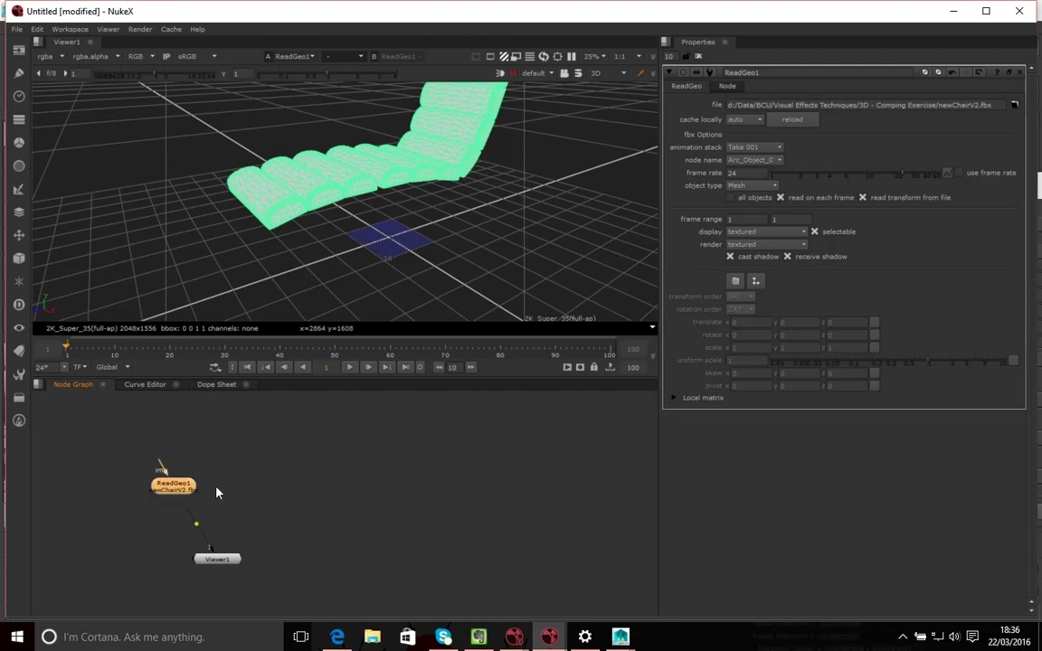
{"action": "key", "text": "ctrl+c"}
{"action": "key", "text": "ctrl+v"}
{"action": "left_click_drag", "start_coordinate": [196, 500], "coordinate": [266, 495]}
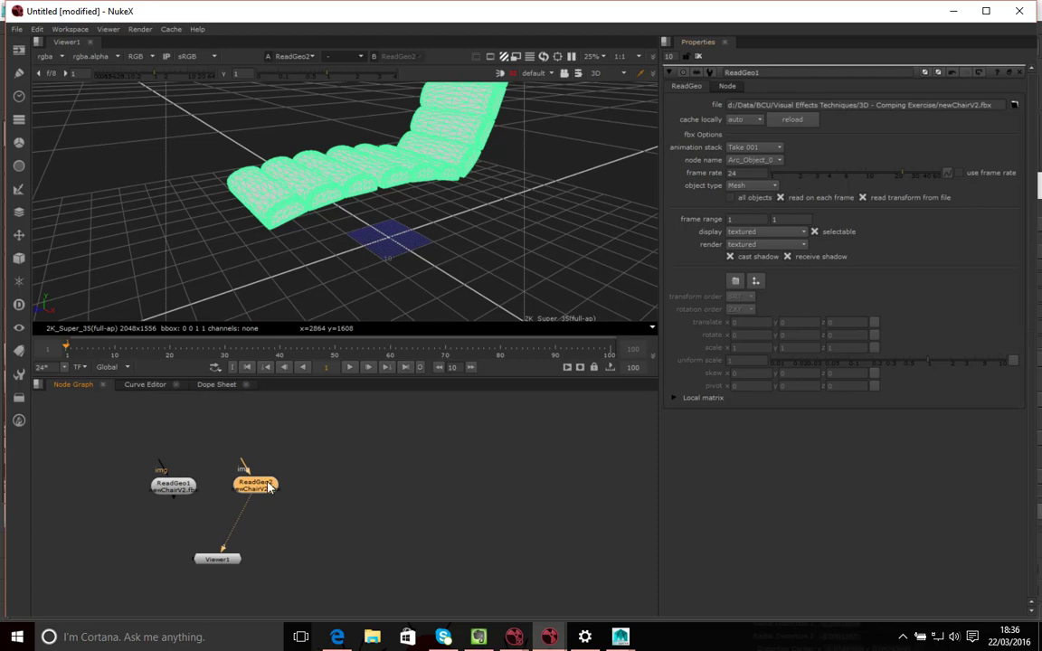
{"action": "double_click", "coordinate": [271, 485]}
{"action": "scroll", "coordinate": [848, 509], "scroll_direction": "down", "scroll_amount": 2}
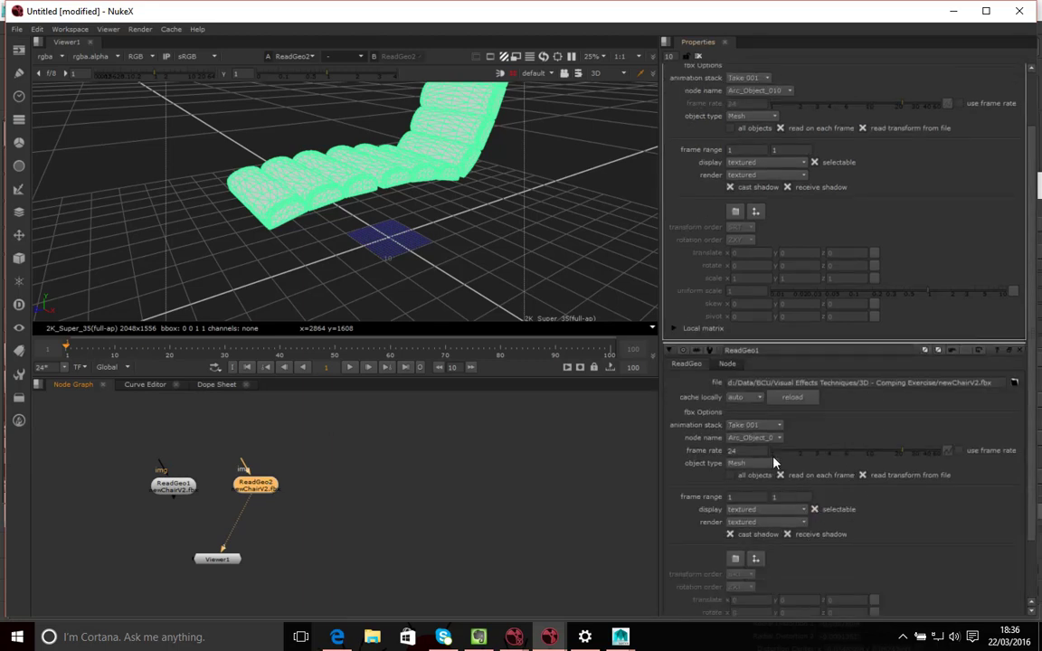
Set the ReadGeo2 node name to Arc_Object_14 so the copy loads the chair frame mesh
{"action": "left_click", "coordinate": [768, 439]}
{"action": "left_click", "coordinate": [778, 443]}
{"action": "left_click", "coordinate": [757, 440]}
{"action": "left_click", "coordinate": [787, 440]}
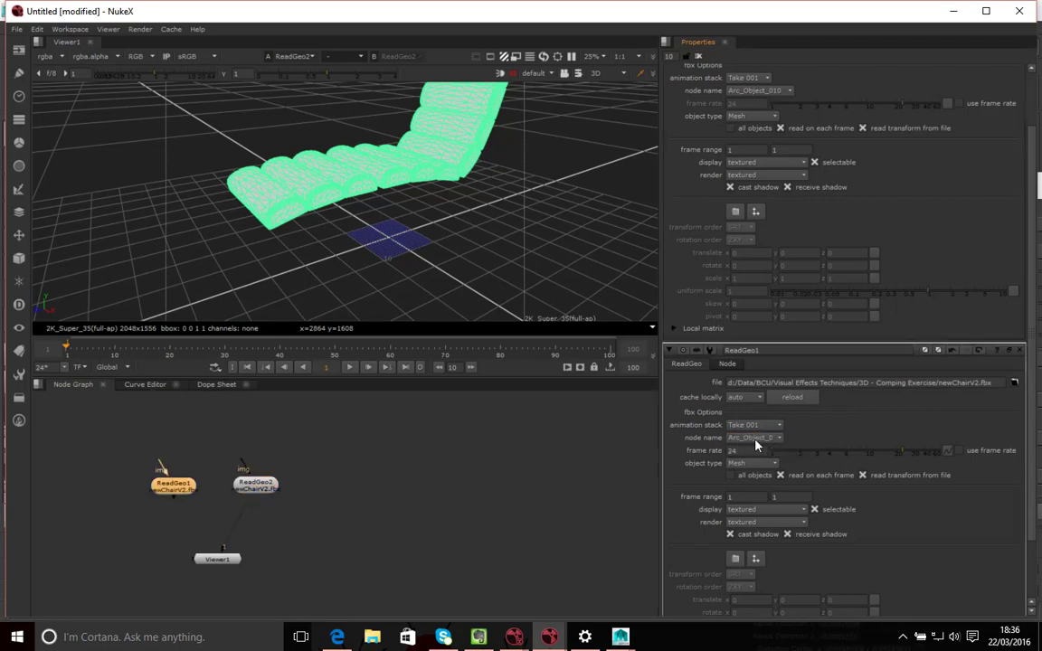
{"action": "left_click", "coordinate": [762, 91]}
{"action": "left_click", "coordinate": [762, 103]}
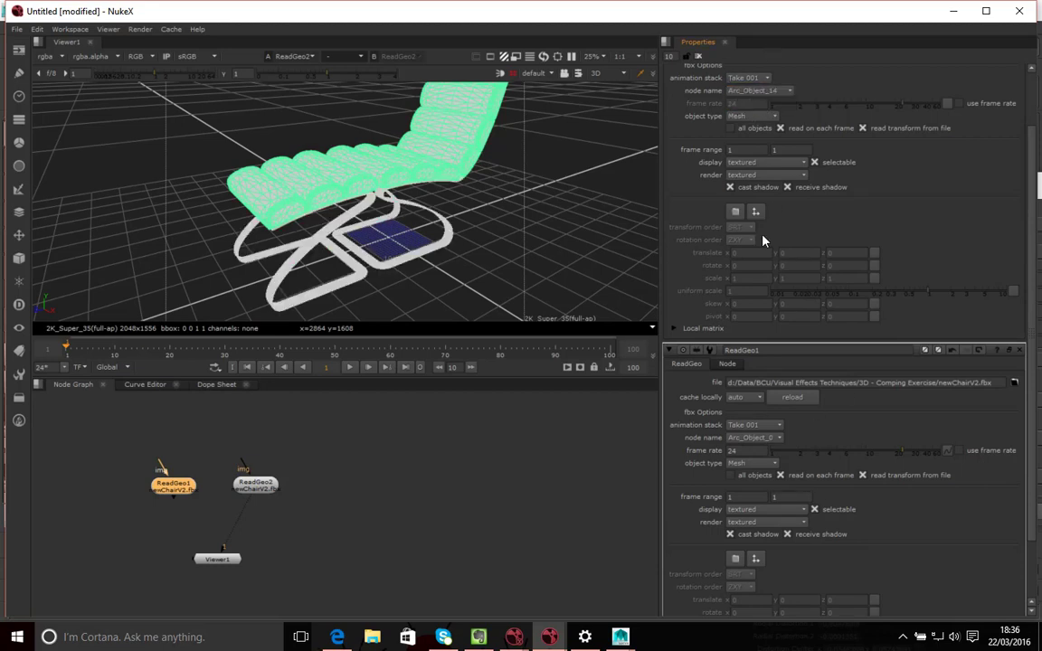
{"action": "left_click", "coordinate": [398, 543]}
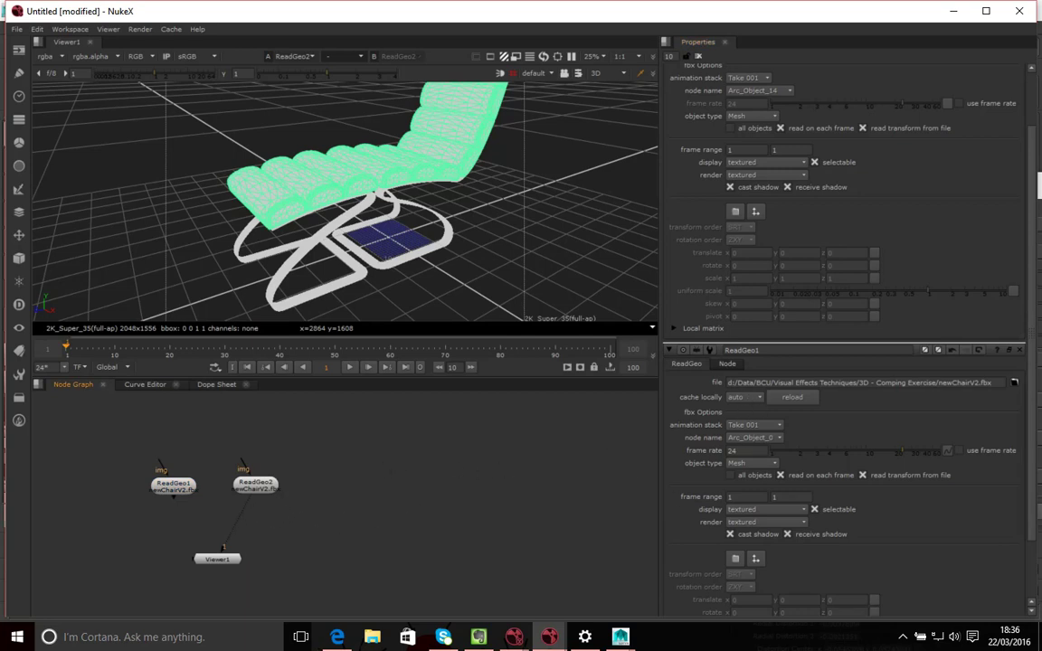
Check the node name in ReadGeo1's properties and close both ReadGeo property panels
{"action": "left_click", "coordinate": [1019, 350]}
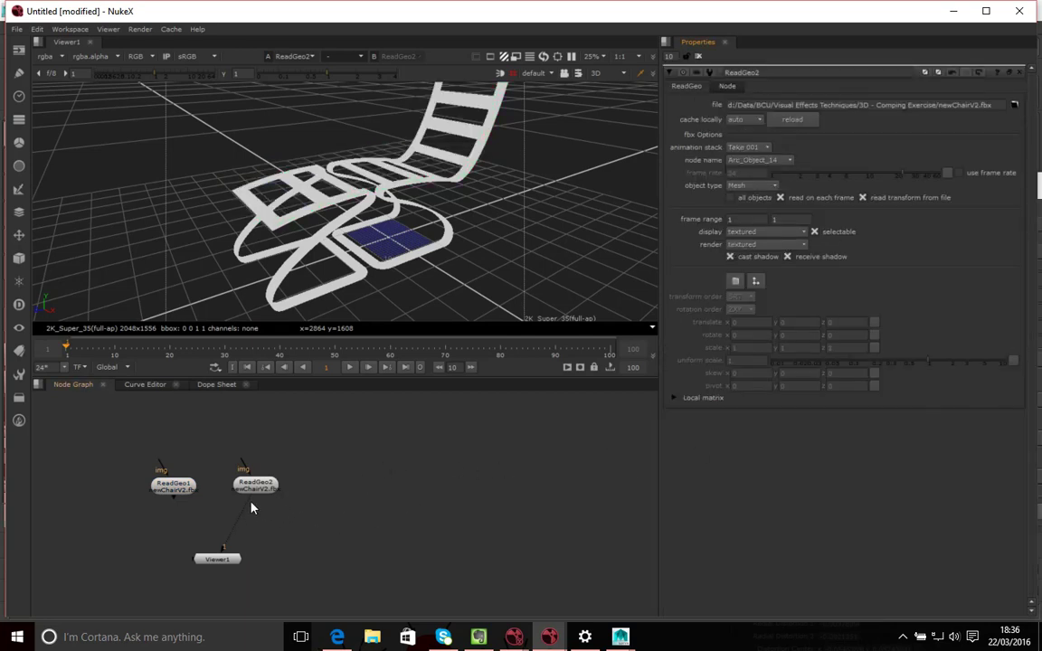
{"action": "double_click", "coordinate": [173, 487]}
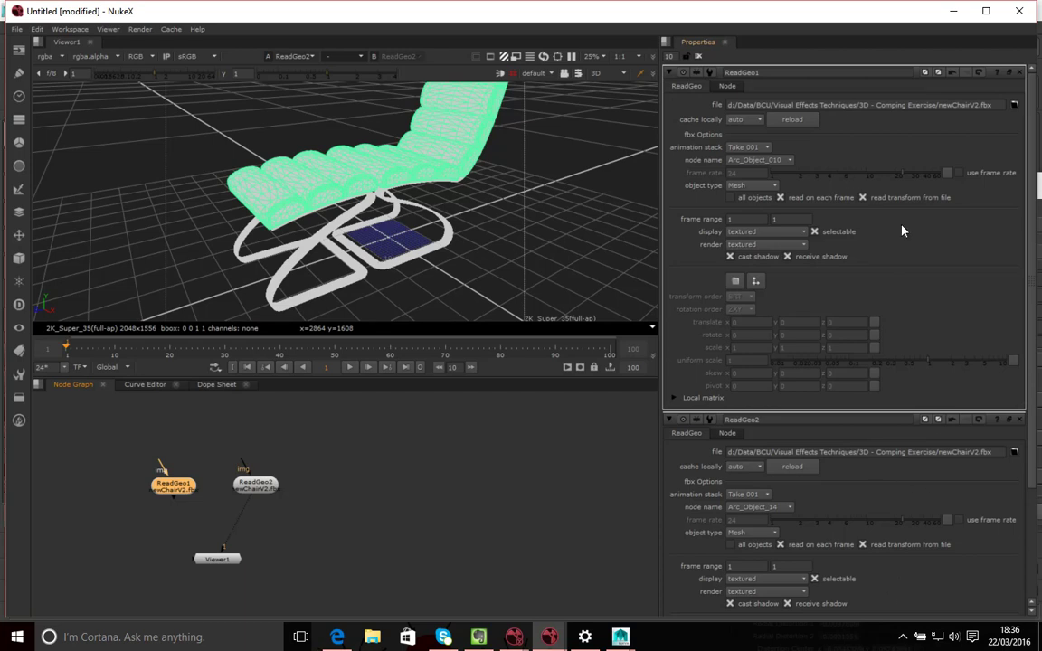
{"action": "left_click", "coordinate": [1024, 420]}
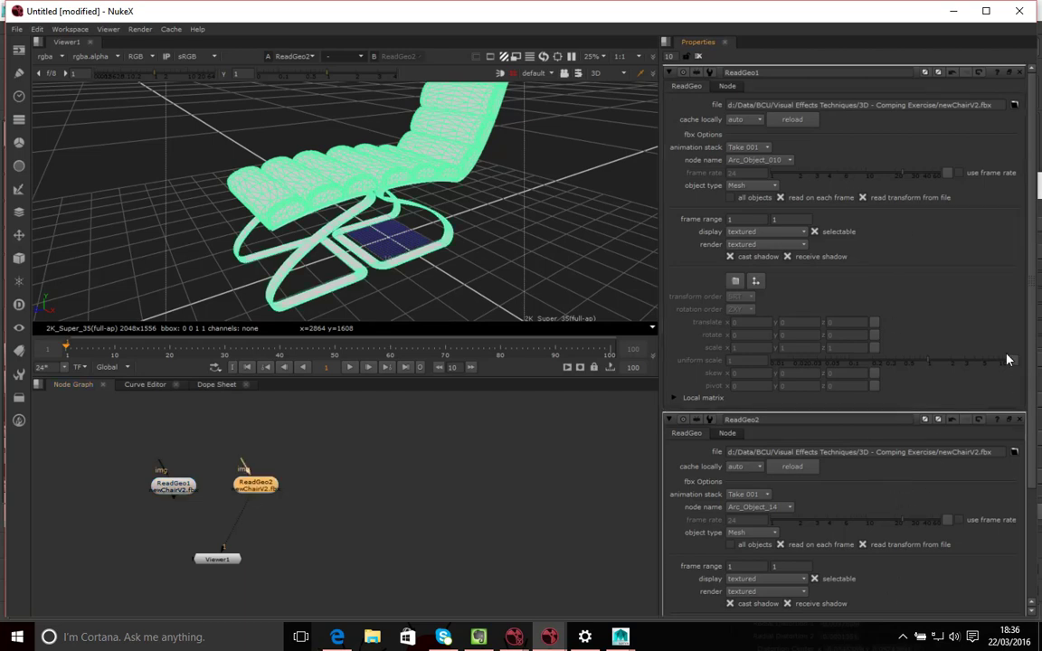
{"action": "left_click", "coordinate": [1019, 420]}
{"action": "left_click", "coordinate": [1020, 71]}
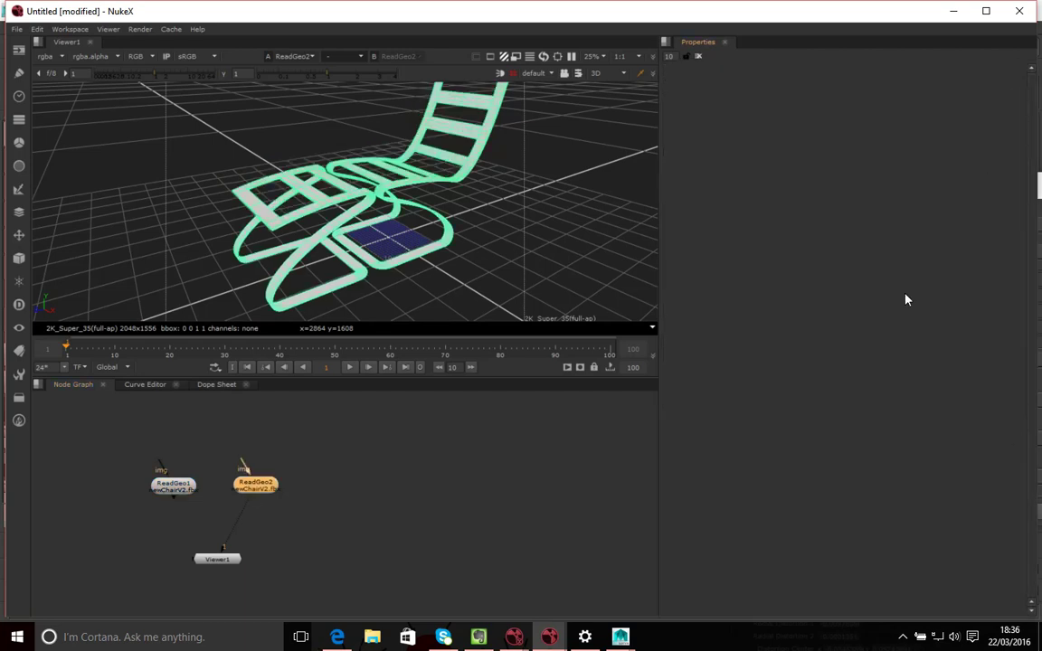
Spread the ReadGeo1 and ReadGeo2 nodes further apart above the Viewer node
{"action": "left_click", "coordinate": [263, 528]}
{"action": "mouse_move", "coordinate": [241, 510]}
{"action": "left_mouse_down"}
{"action": "mouse_move", "coordinate": [229, 543]}
{"action": "mouse_move", "coordinate": [231, 499]}
{"action": "mouse_move", "coordinate": [251, 494]}
{"action": "left_mouse_up"}
{"action": "left_click_drag", "start_coordinate": [173, 491], "coordinate": [162, 484]}
{"action": "left_click_drag", "start_coordinate": [248, 493], "coordinate": [269, 483]}
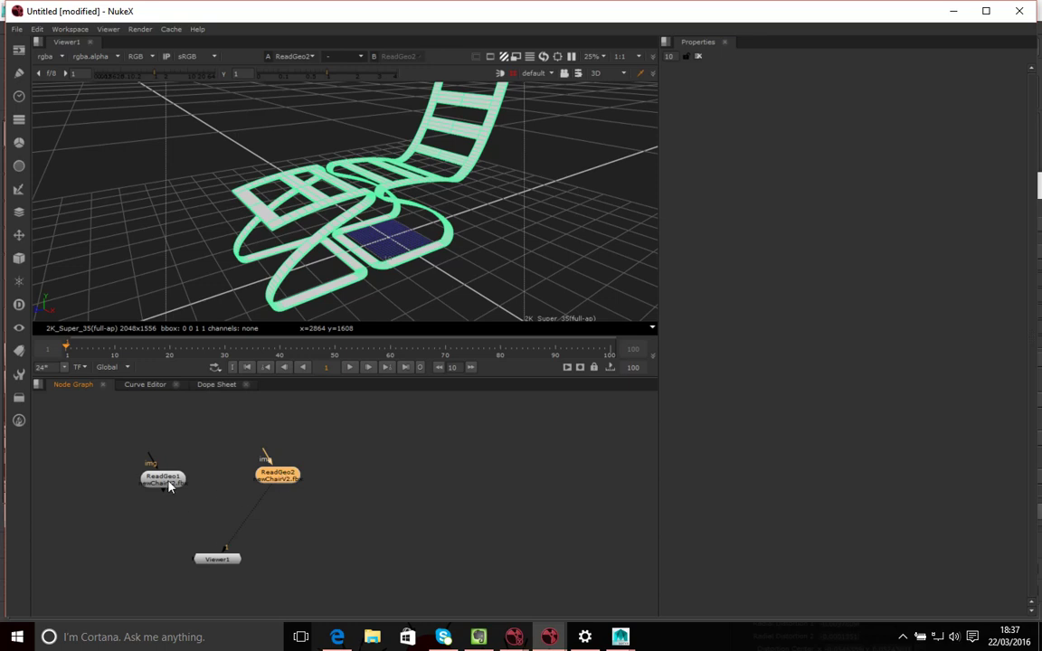
{"action": "left_click", "coordinate": [331, 534]}
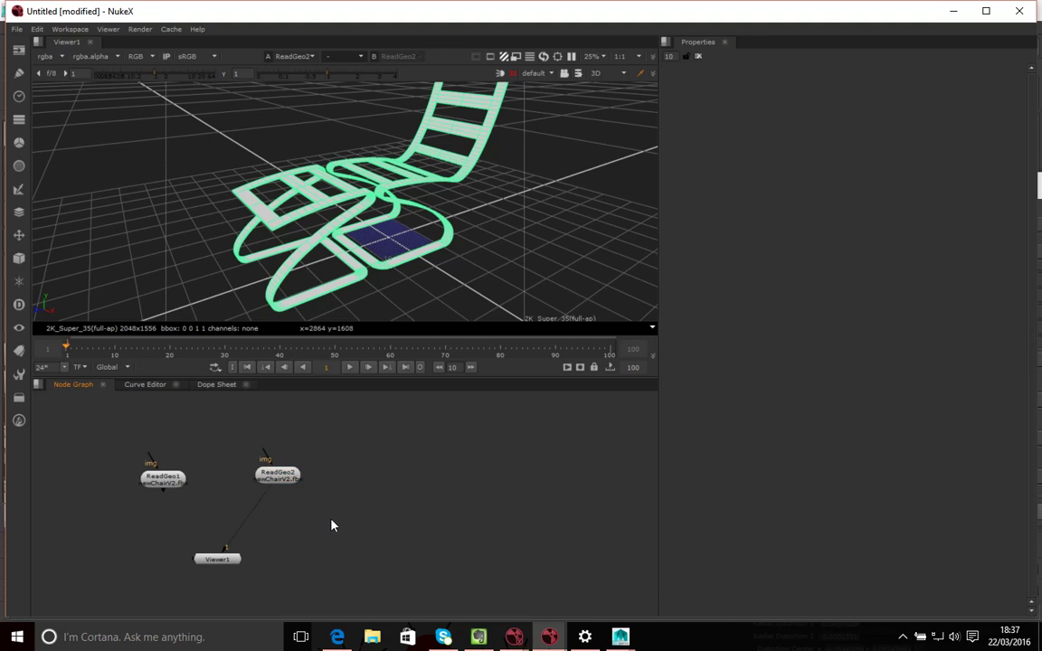
Add a Scene node and place it between the two ReadGeo nodes and the Viewer, shifting the Viewer slightly down
{"action": "key", "text": "Tab"}
{"action": "type", "text": "scen"}
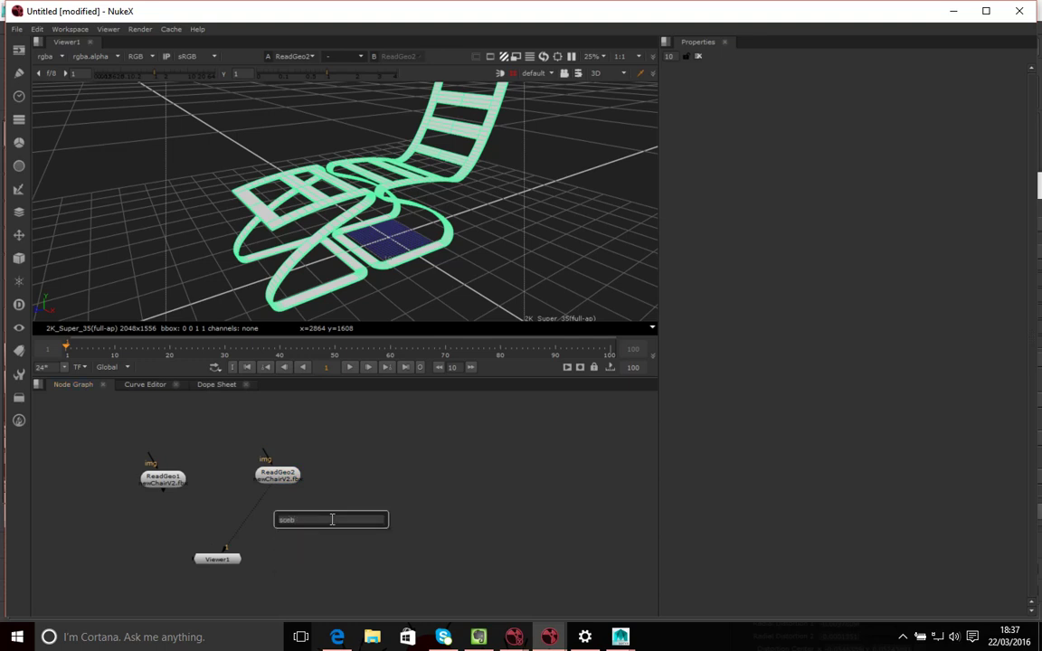
{"action": "key", "text": "Return"}
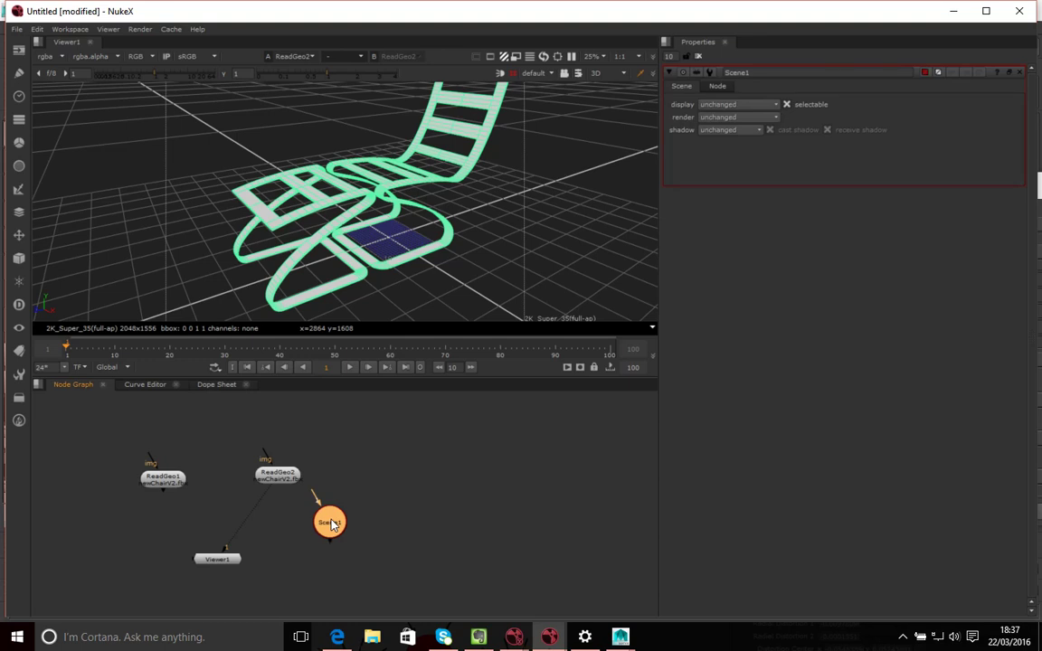
{"action": "left_click_drag", "start_coordinate": [331, 520], "coordinate": [221, 518]}
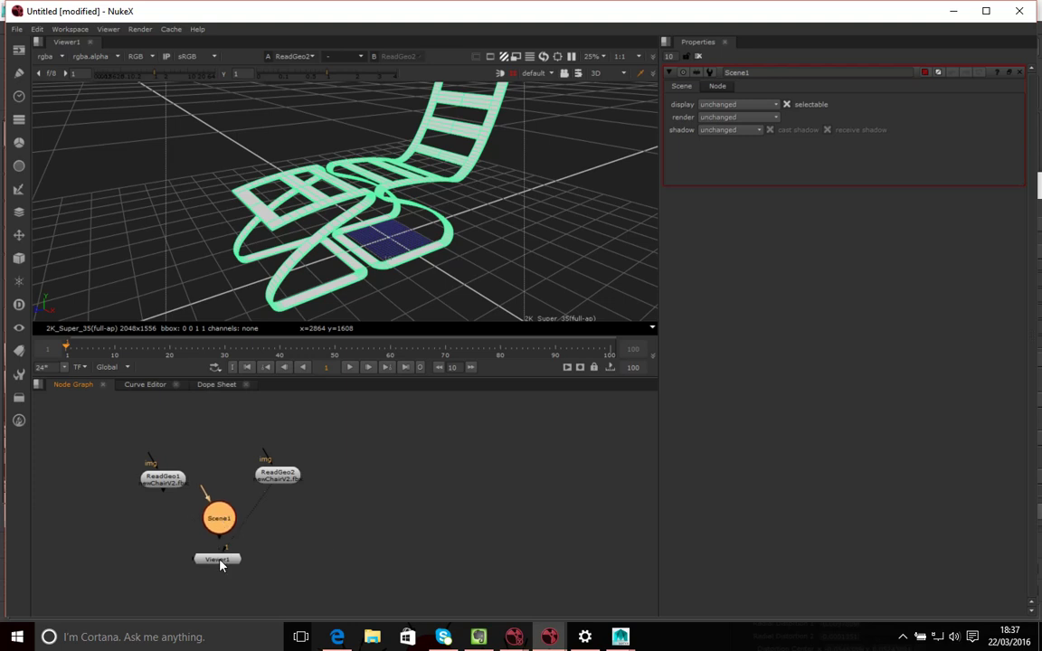
{"action": "left_click_drag", "start_coordinate": [222, 561], "coordinate": [225, 579]}
{"action": "left_click", "coordinate": [214, 523]}
{"action": "left_click_drag", "start_coordinate": [216, 529], "coordinate": [212, 545]}
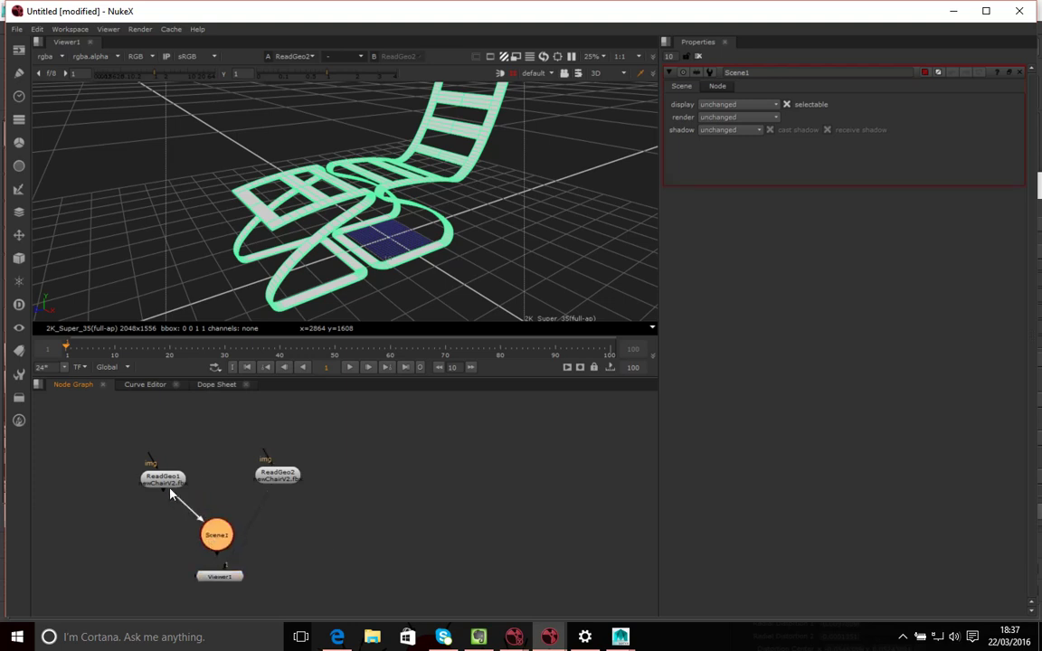
Connect ReadGeo1 and ReadGeo2 to inputs 1 and 2 of the Scene1 node
{"action": "left_click_drag", "start_coordinate": [170, 497], "coordinate": [167, 479]}
{"action": "left_click_drag", "start_coordinate": [200, 539], "coordinate": [276, 474]}
{"action": "left_click", "coordinate": [257, 519]}
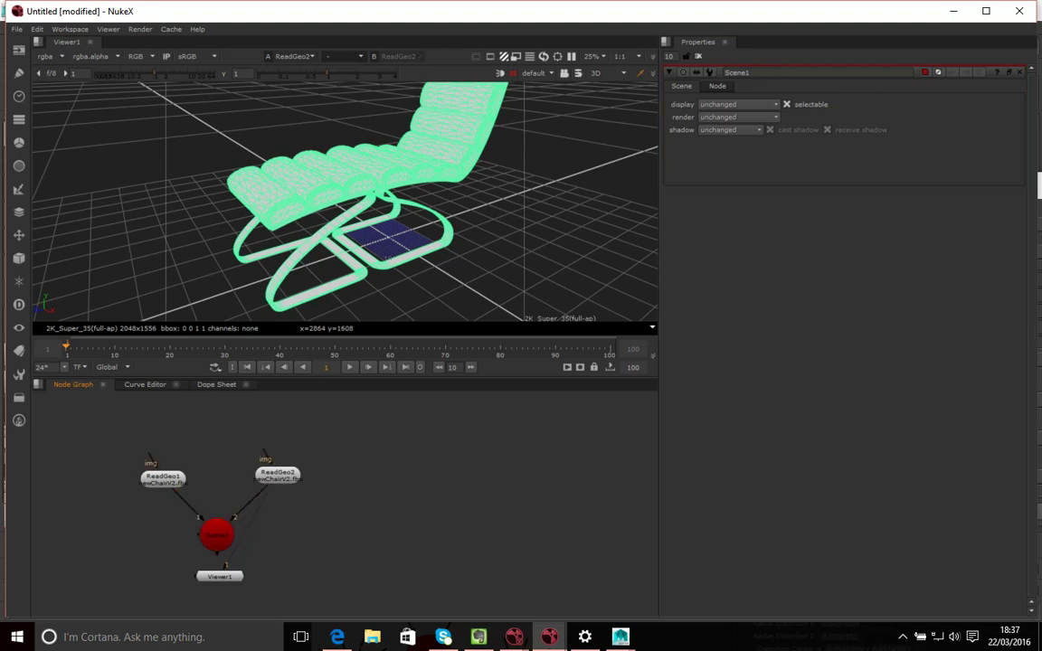
Disconnect the Viewer from ReadGeo2, close the Scene1 properties and connect the Viewer to Scene1
{"action": "left_click_drag", "start_coordinate": [264, 502], "coordinate": [276, 536]}
{"action": "left_click_drag", "start_coordinate": [225, 575], "coordinate": [231, 593]}
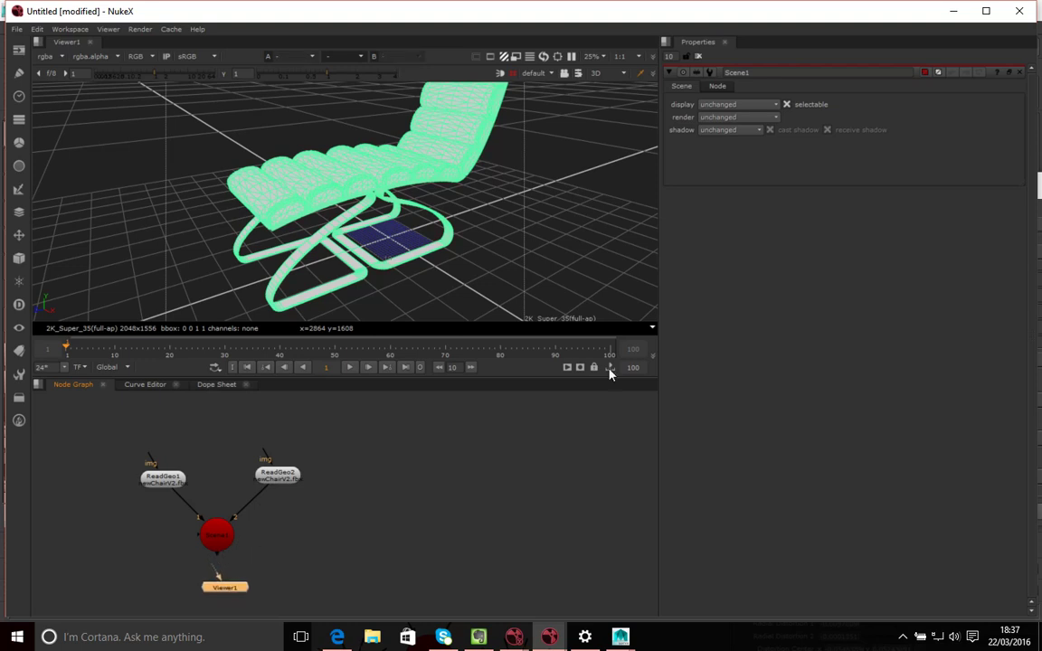
{"action": "left_click", "coordinate": [1017, 72]}
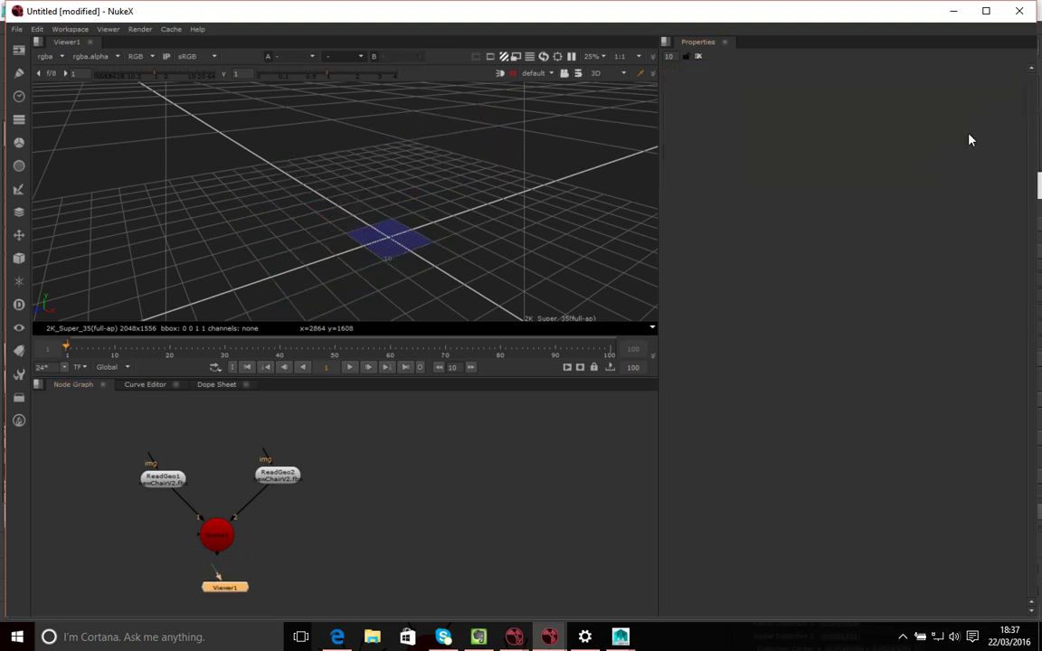
{"action": "left_click_drag", "start_coordinate": [214, 565], "coordinate": [217, 541]}
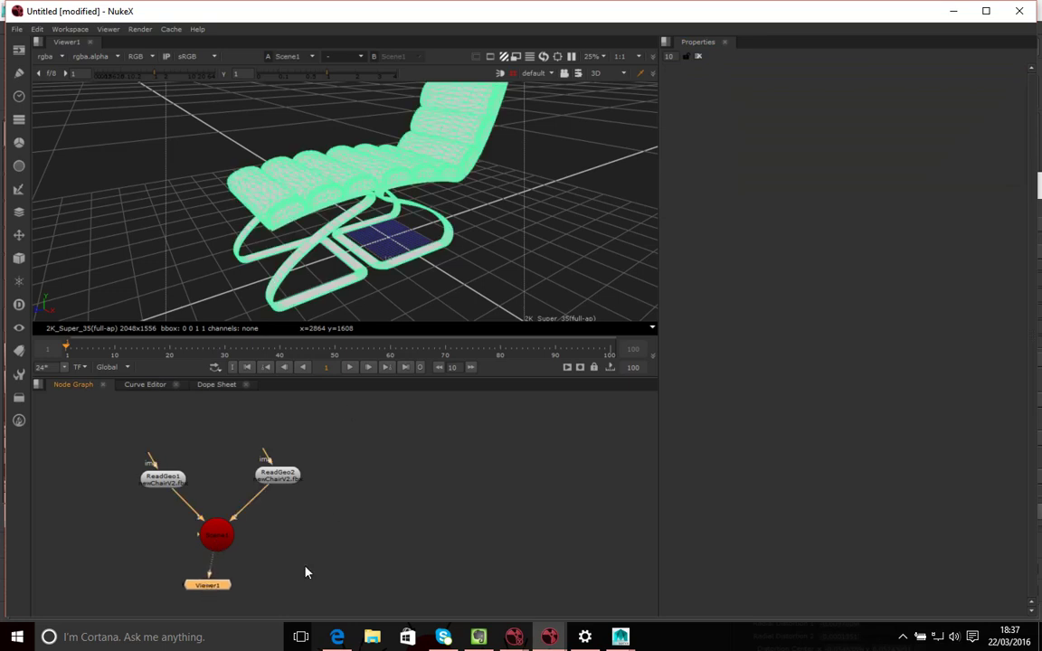
Move both ReadGeo nodes further up and outward and align the Viewer node beneath Scene1
{"action": "left_click", "coordinate": [178, 487]}
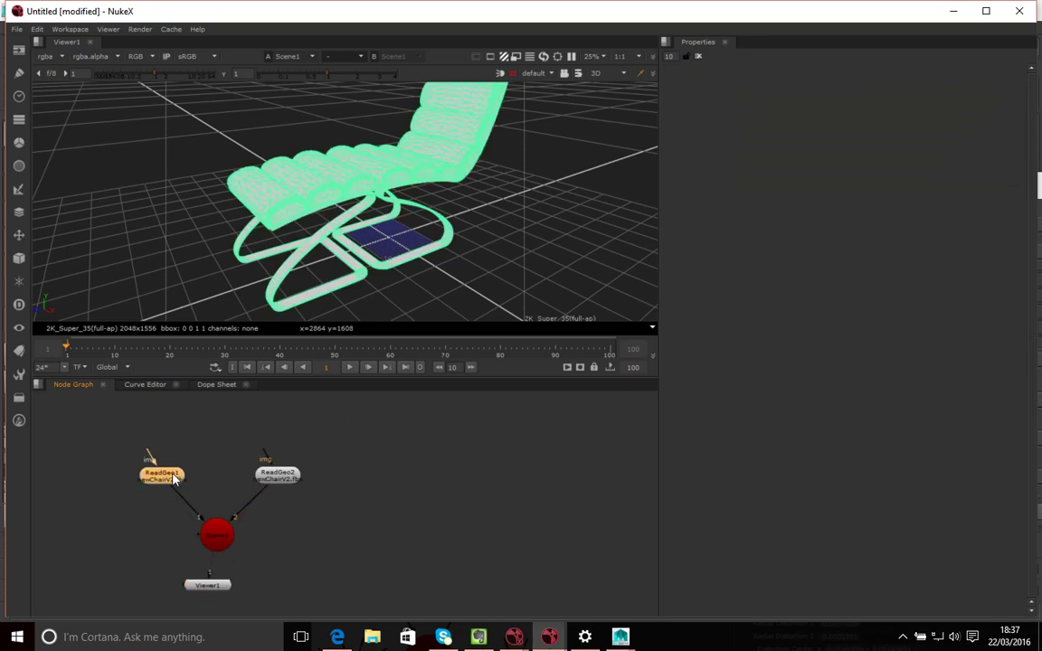
{"action": "left_click", "coordinate": [281, 480]}
{"action": "left_click_drag", "start_coordinate": [174, 483], "coordinate": [167, 459]}
{"action": "left_click_drag", "start_coordinate": [282, 475], "coordinate": [291, 457]}
{"action": "left_click", "coordinate": [340, 503]}
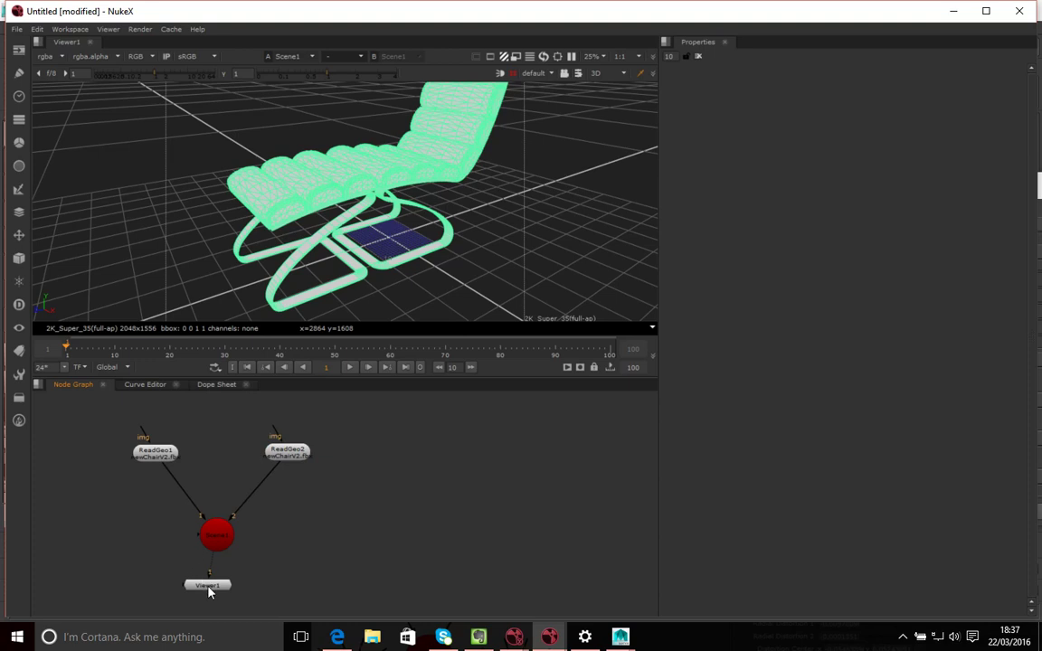
{"action": "left_click_drag", "start_coordinate": [208, 591], "coordinate": [218, 606]}
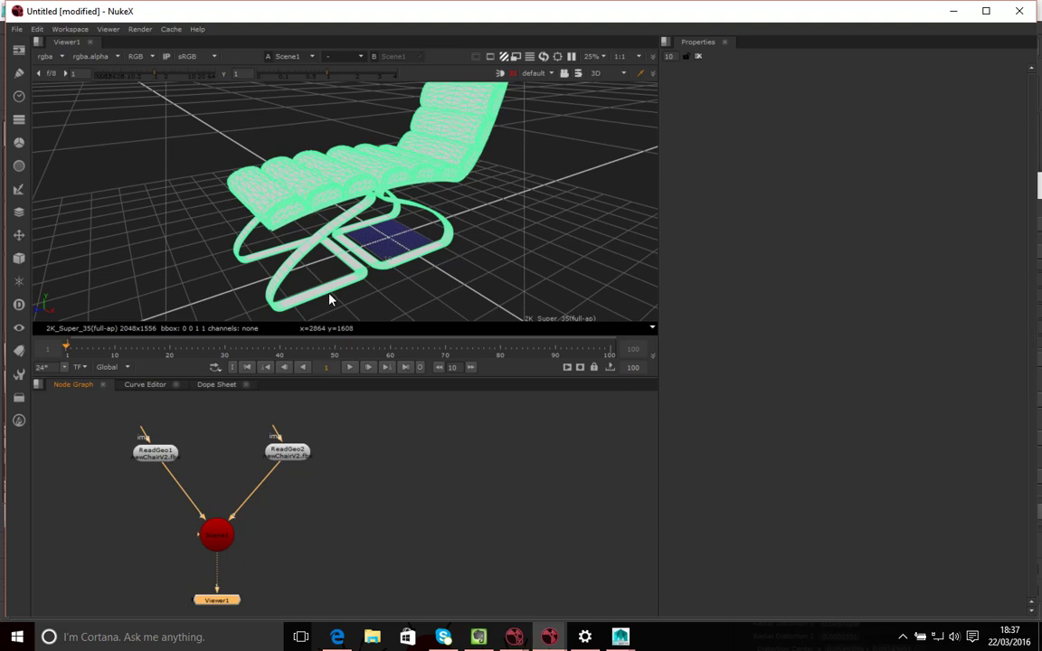
Disconnect the ReadGeo2 node from Scene1
{"action": "left_click", "coordinate": [351, 448]}
{"action": "left_click_drag", "start_coordinate": [268, 480], "coordinate": [293, 513]}
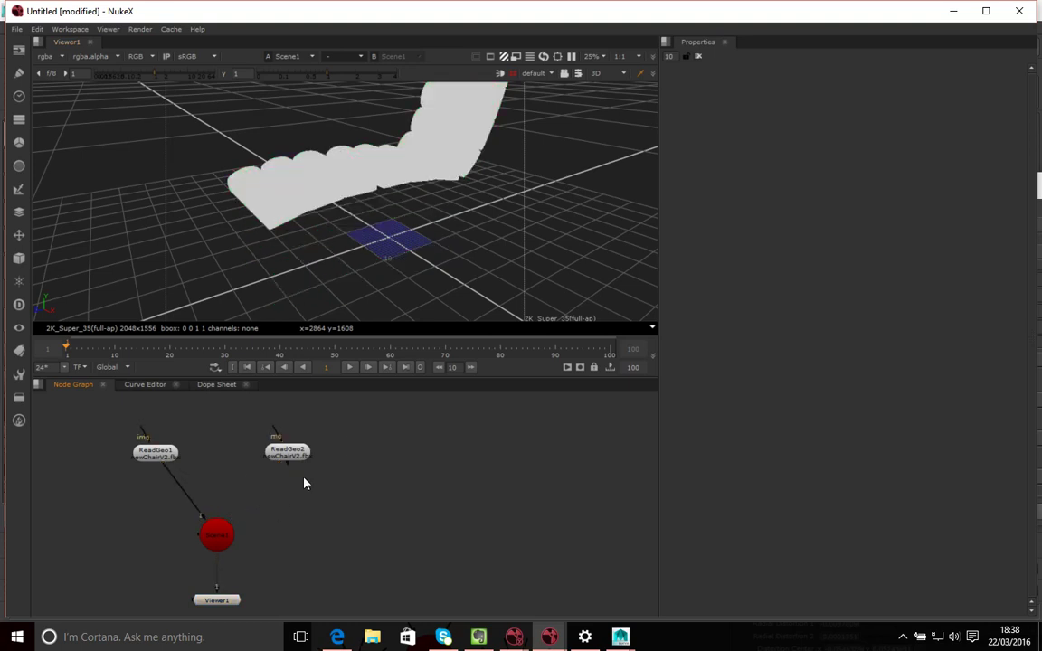
{"action": "key", "text": "Tab"}
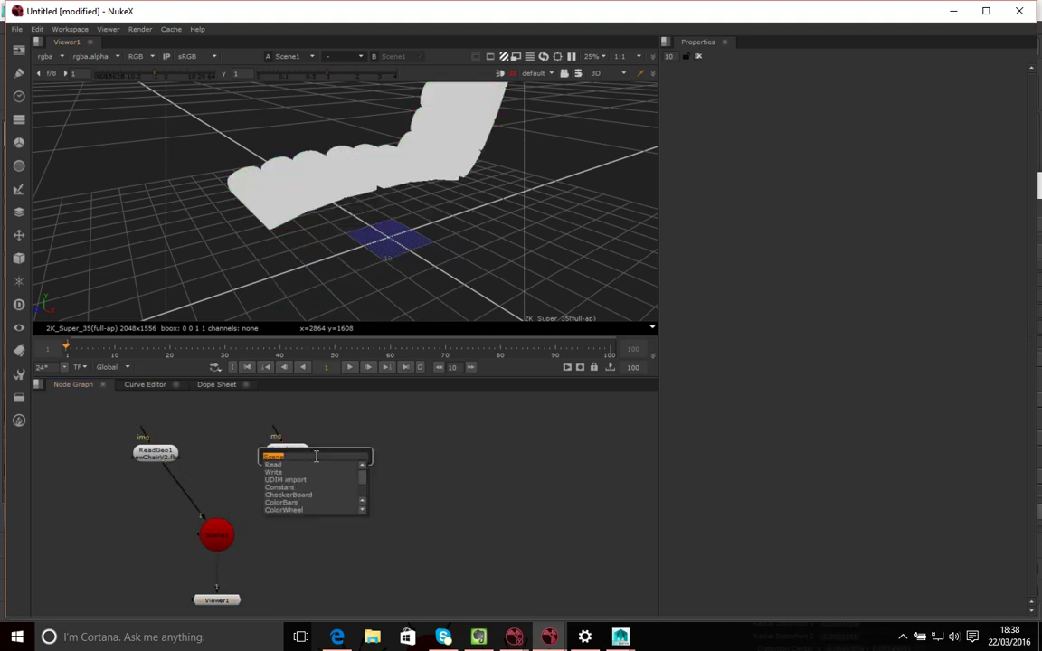
{"action": "key", "text": "Return"}
{"action": "left_click", "coordinate": [267, 496]}
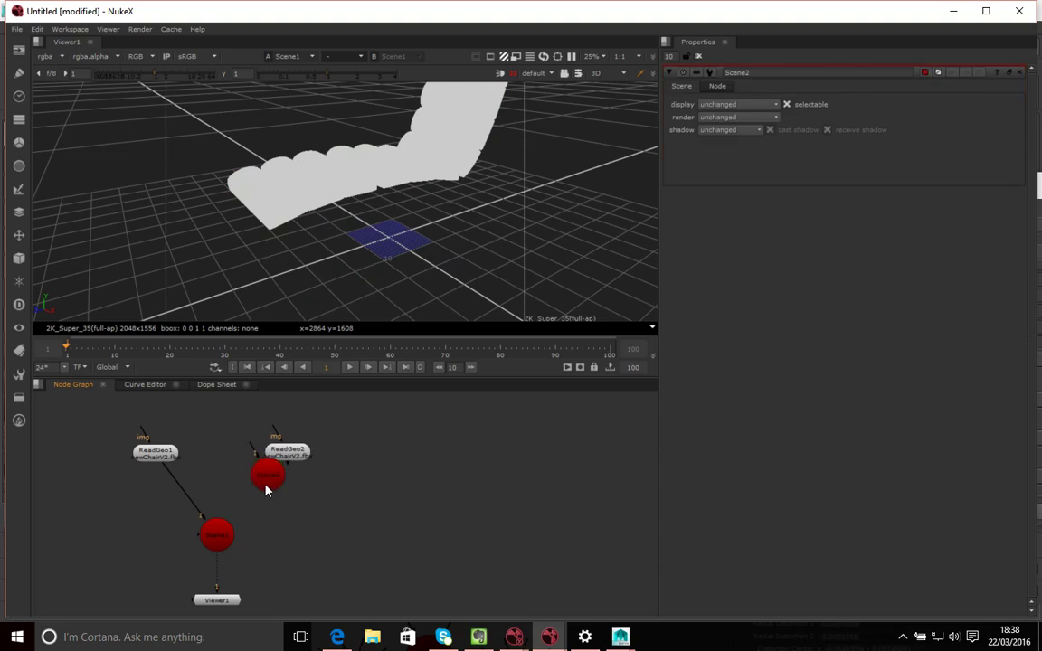
{"action": "key", "text": "Delete"}
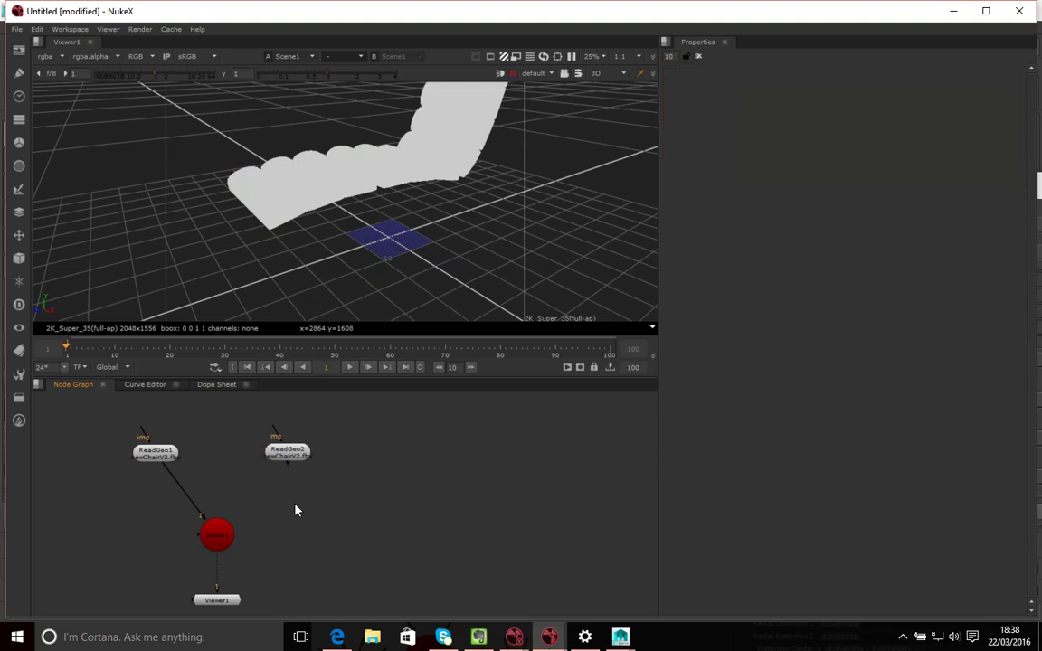
Open the ReadGeo2 properties to display the disconnected chair frame in the 3D viewer
{"action": "double_click", "coordinate": [298, 452]}
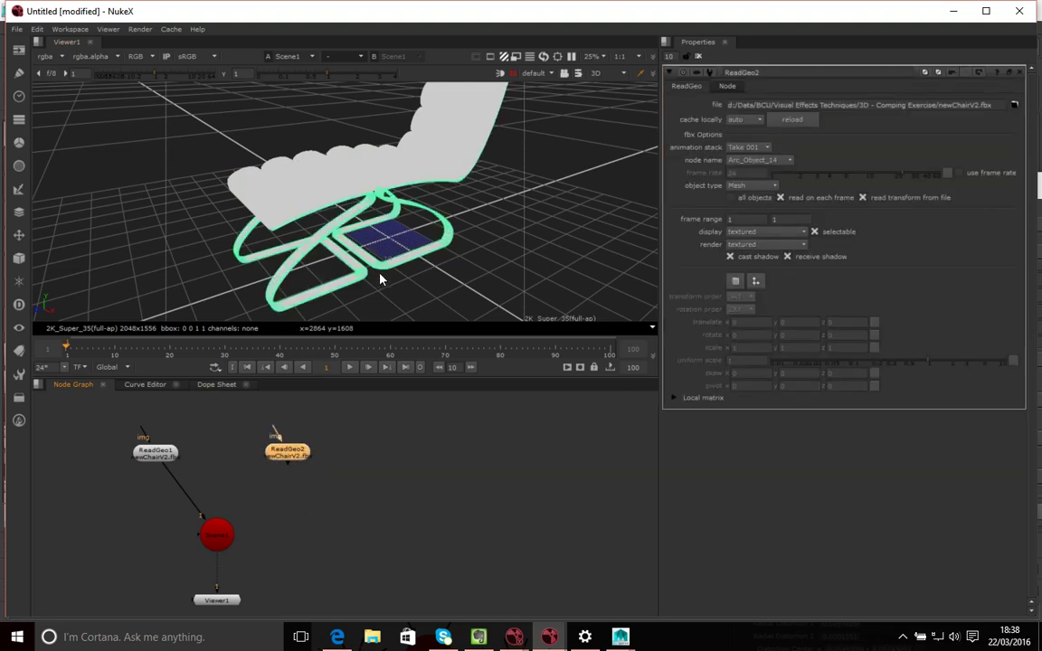
{"action": "scroll", "coordinate": [389, 253], "scroll_direction": "up", "scroll_amount": 3}
{"action": "left_click_drag", "start_coordinate": [389, 253], "coordinate": [377, 338], "text": "ctrl"}
{"action": "left_click", "coordinate": [339, 497]}
{"action": "left_click", "coordinate": [297, 460]}
{"action": "left_click", "coordinate": [356, 461]}
Add a TransformGeo node, connect its input to ReadGeo2 and place it directly below that node
{"action": "key", "text": "Tab"}
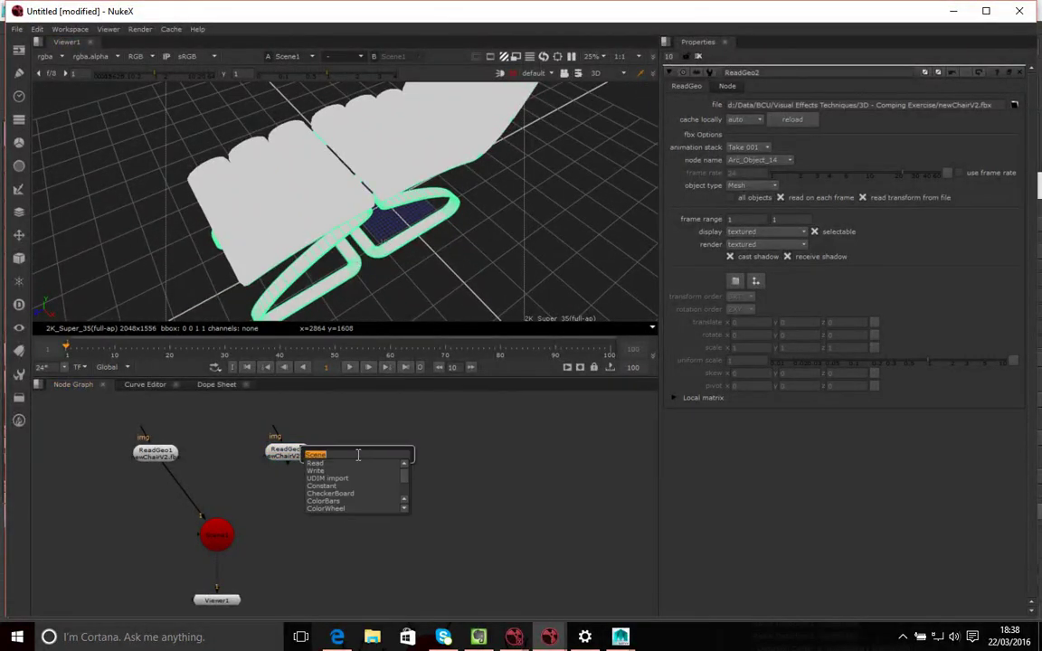
{"action": "type", "text": "transformgeo"}
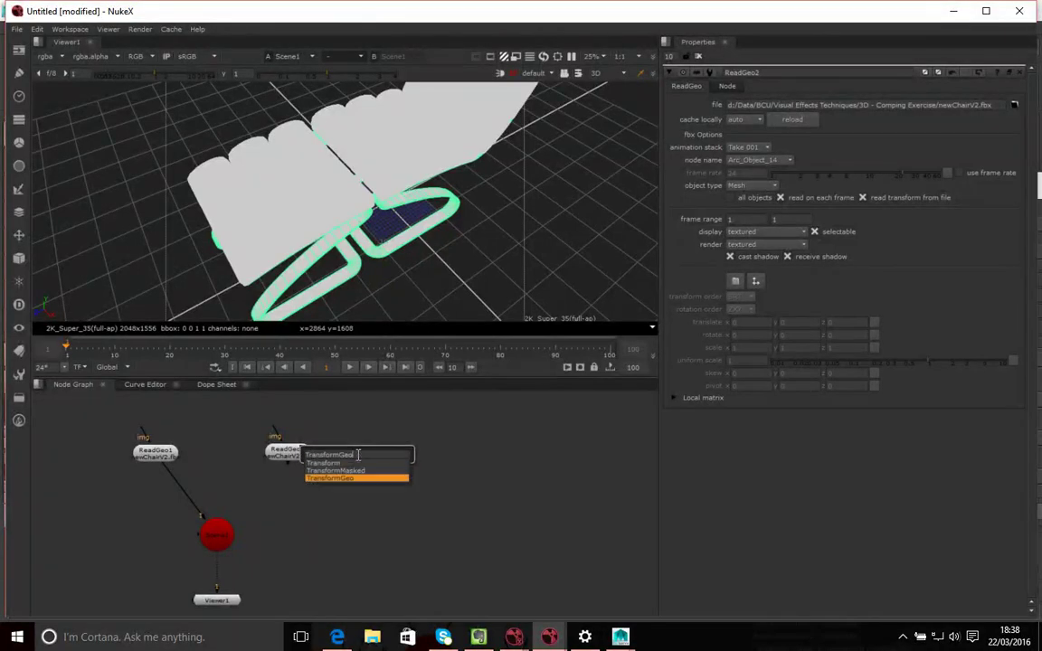
{"action": "key", "text": "Return"}
{"action": "left_click_drag", "start_coordinate": [356, 488], "coordinate": [295, 452]}
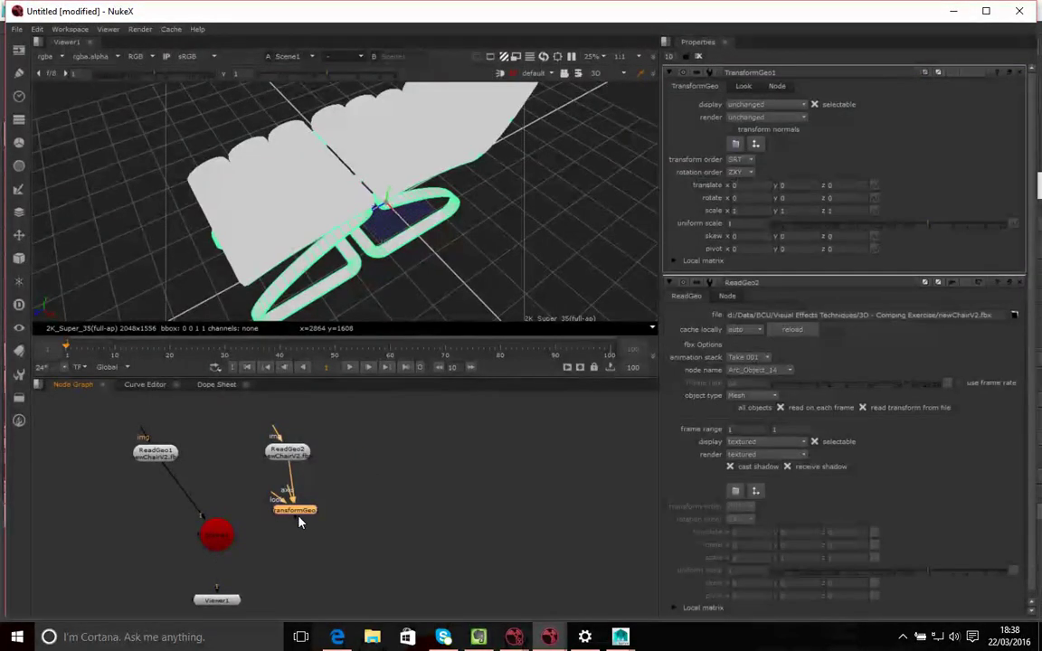
{"action": "left_click_drag", "start_coordinate": [302, 513], "coordinate": [283, 513]}
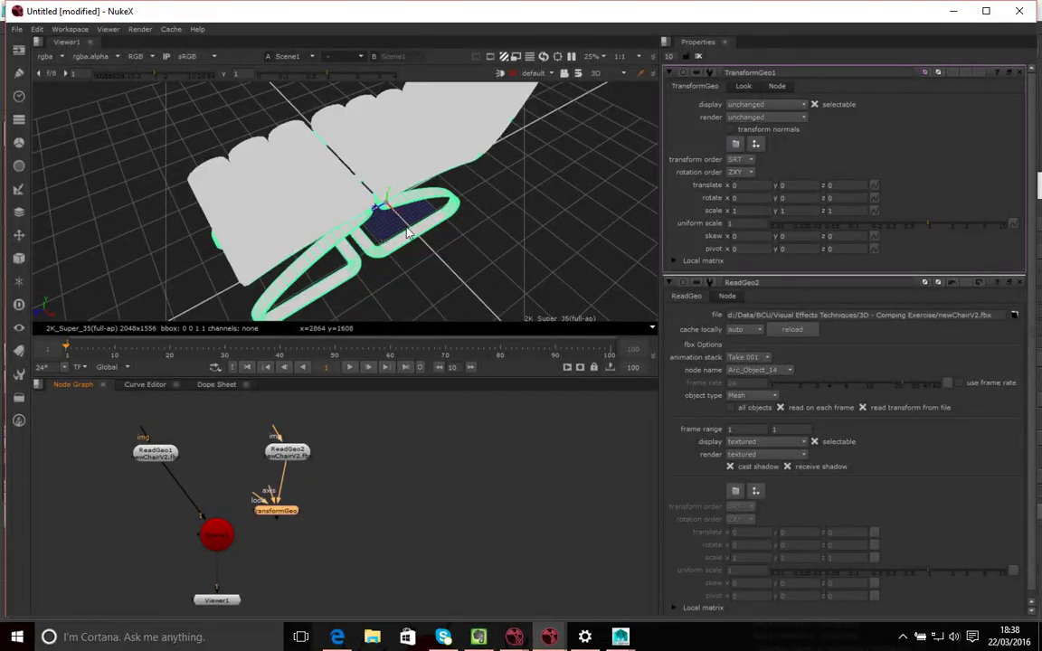
Examine the chair and the TransformGeo1 axis handle at the frame's base in the 3D viewer
{"action": "left_click_drag", "start_coordinate": [417, 274], "coordinate": [404, 218], "text": "alt"}
{"action": "scroll", "coordinate": [398, 190], "scroll_direction": "down", "scroll_amount": 2}
{"action": "middle_click_drag", "start_coordinate": [393, 186], "coordinate": [392, 246]}
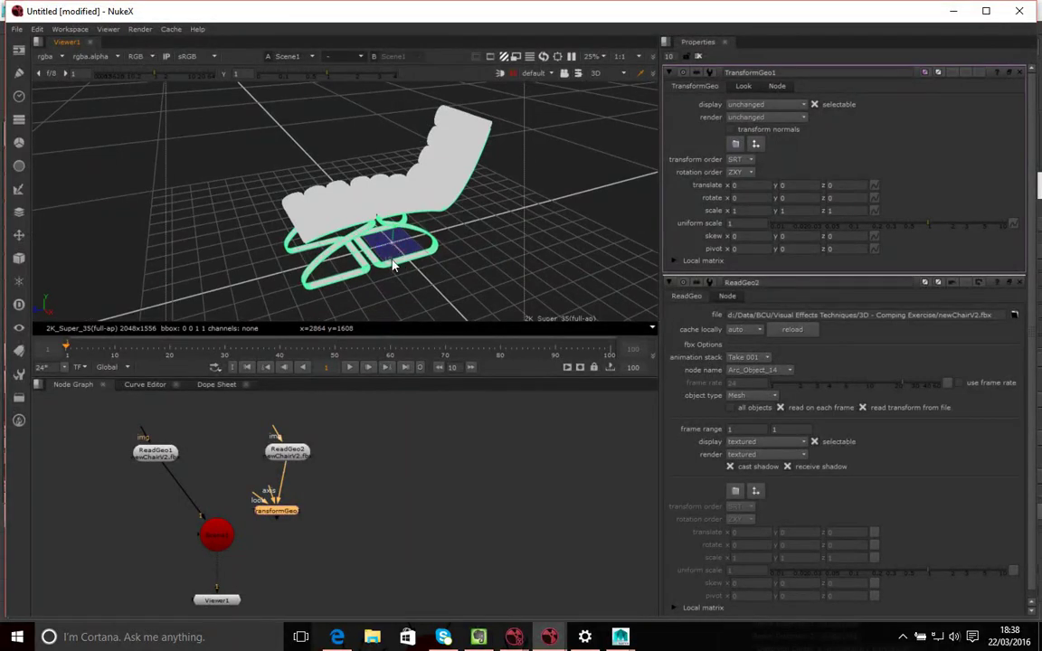
{"action": "scroll", "coordinate": [391, 263], "scroll_direction": "up", "scroll_amount": 5}
{"action": "scroll", "coordinate": [391, 263], "scroll_direction": "down", "scroll_amount": 3}
{"action": "scroll", "coordinate": [391, 263], "scroll_direction": "up", "scroll_amount": 5}
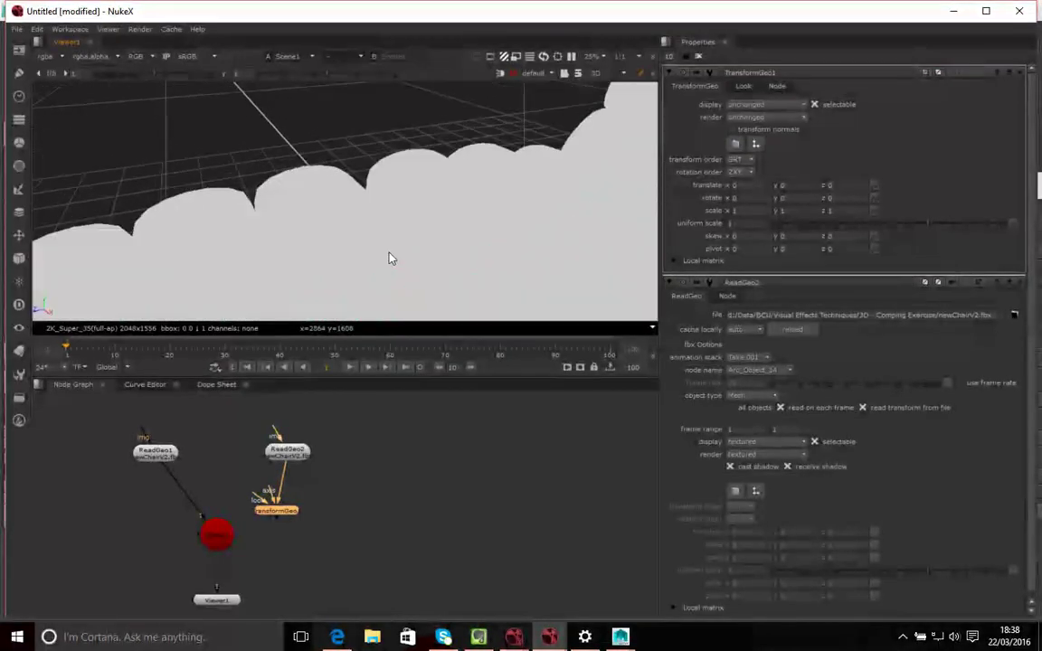
{"action": "scroll", "coordinate": [393, 251], "scroll_direction": "down", "scroll_amount": 4}
{"action": "scroll", "coordinate": [395, 247], "scroll_direction": "down", "scroll_amount": 2}
{"action": "scroll", "coordinate": [395, 247], "scroll_direction": "up", "scroll_amount": 3}
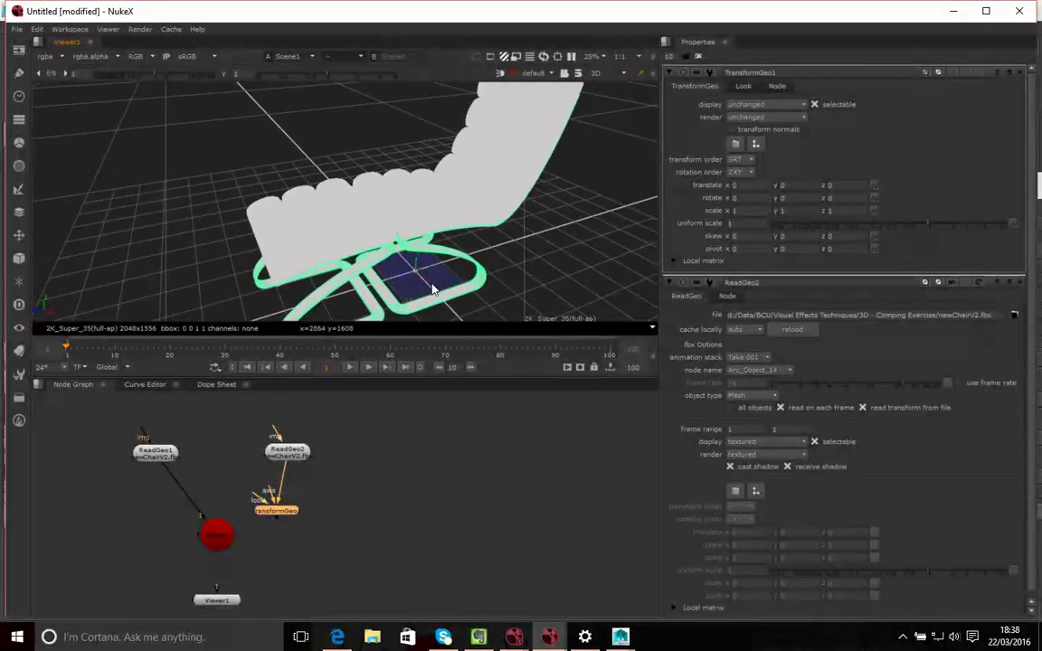
{"action": "middle_click_drag", "start_coordinate": [430, 289], "coordinate": [400, 257]}
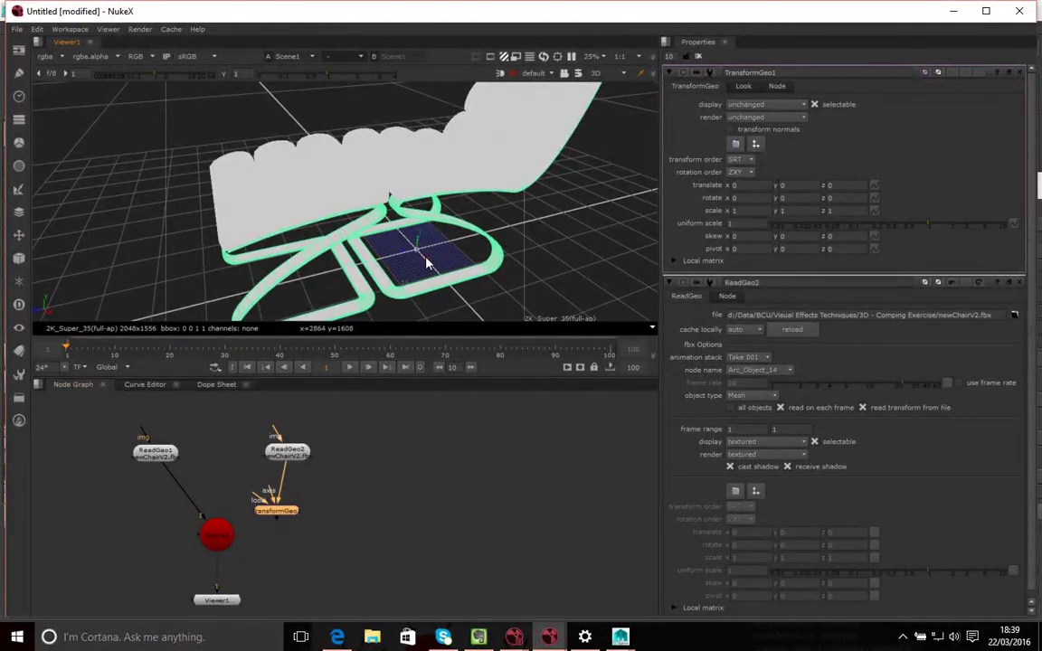
Try moving the chair frame about 19.4 units along X with the TransformGeo1 handle and undo the move
{"action": "left_click_drag", "start_coordinate": [427, 262], "coordinate": [537, 354]}
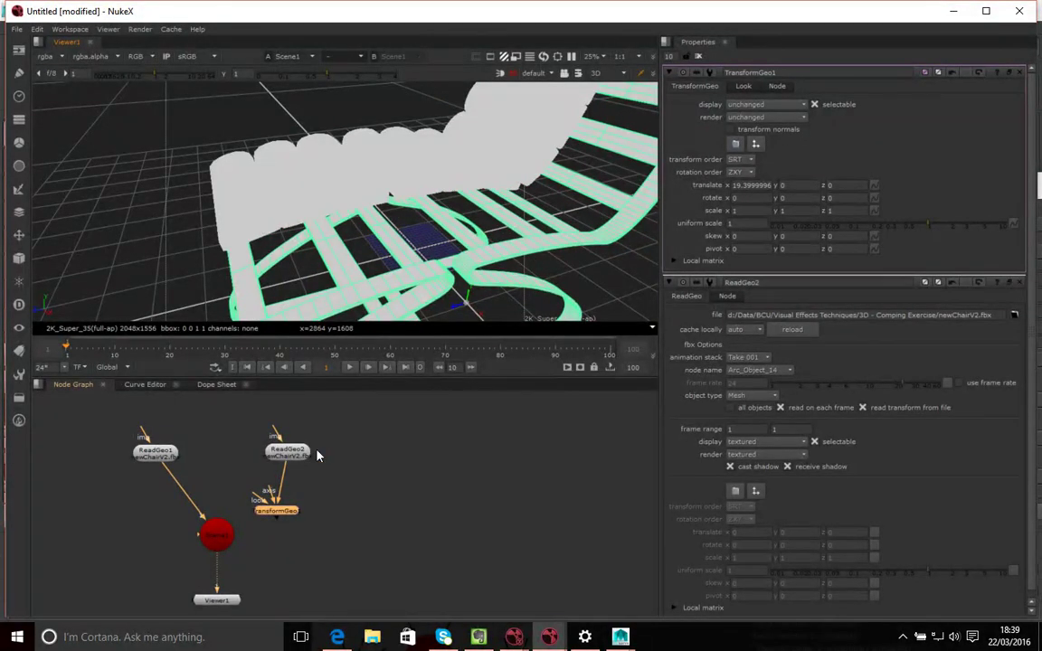
{"action": "key", "text": "ctrl+z"}
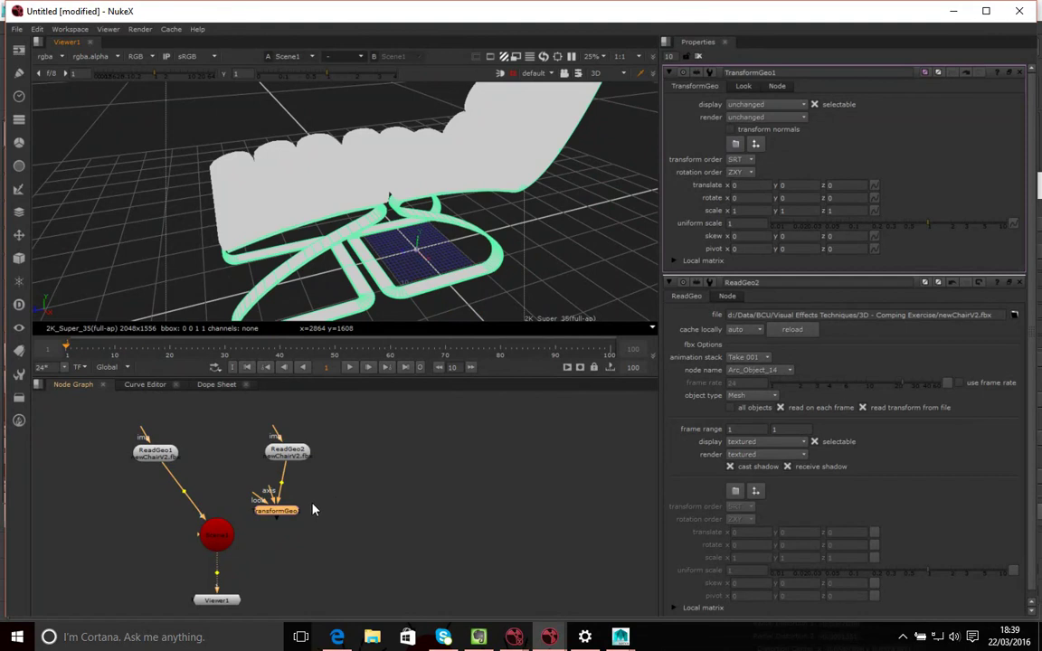
Disconnect ReadGeo1 from the Scene node, move the Scene node lower and place TransformGeo1 directly below ReadGeo2
{"action": "key", "text": "ctrl+z"}
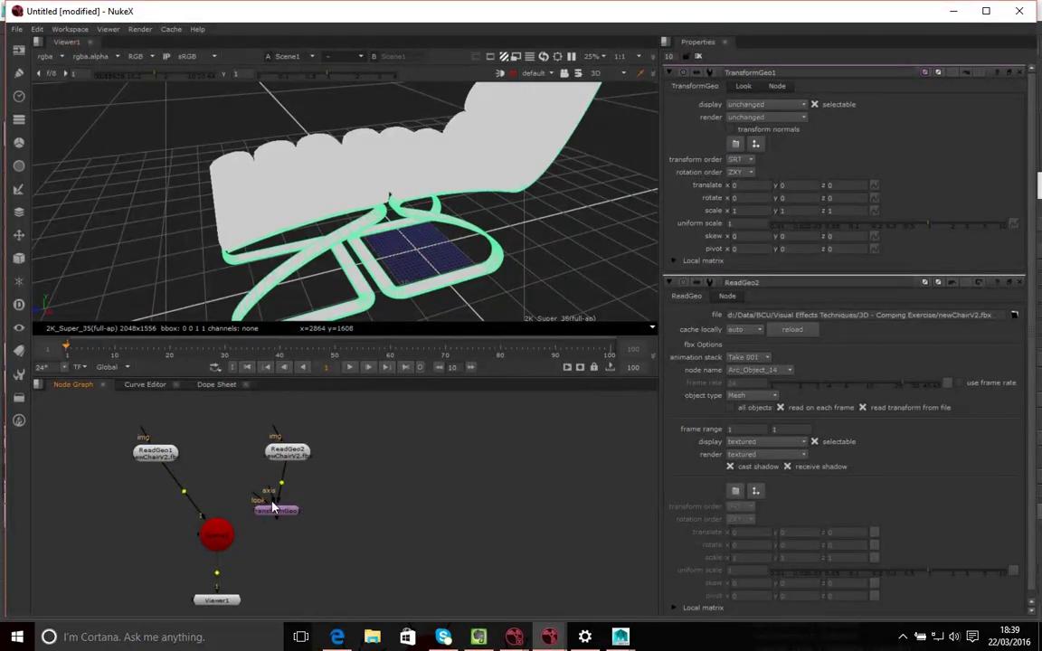
{"action": "left_click_drag", "start_coordinate": [204, 512], "coordinate": [274, 469]}
{"action": "left_click_drag", "start_coordinate": [293, 513], "coordinate": [304, 489]}
{"action": "left_click", "coordinate": [221, 561]}
{"action": "left_click_drag", "start_coordinate": [217, 546], "coordinate": [247, 558]}
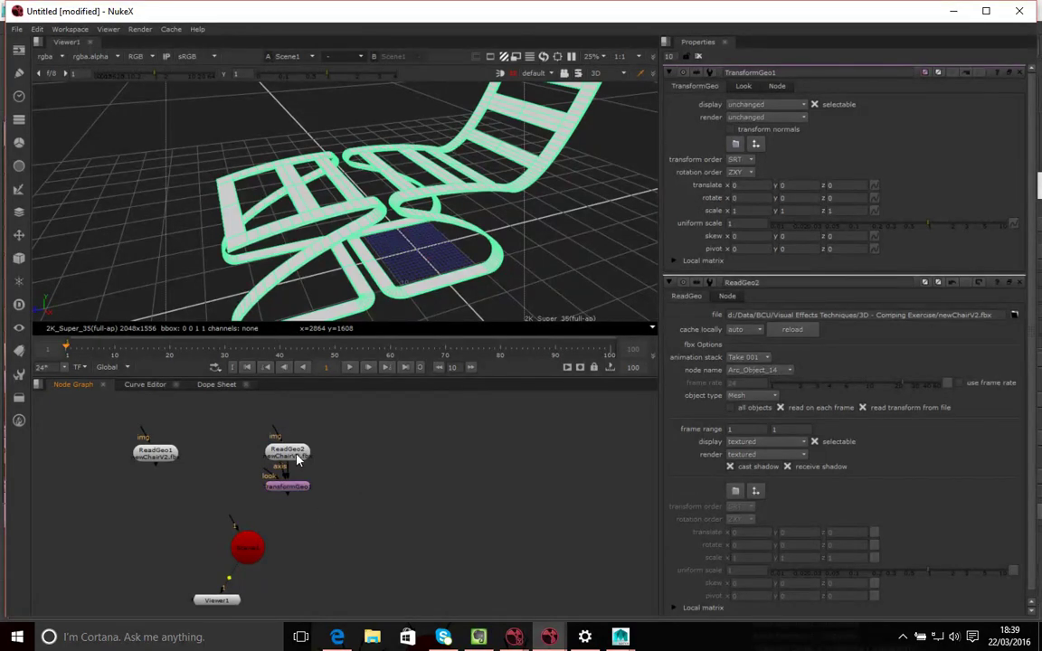
Add a second TransformGeo node connected to ReadGeo1 and place it directly below that node
{"action": "left_click", "coordinate": [172, 459]}
{"action": "key", "text": "Tab"}
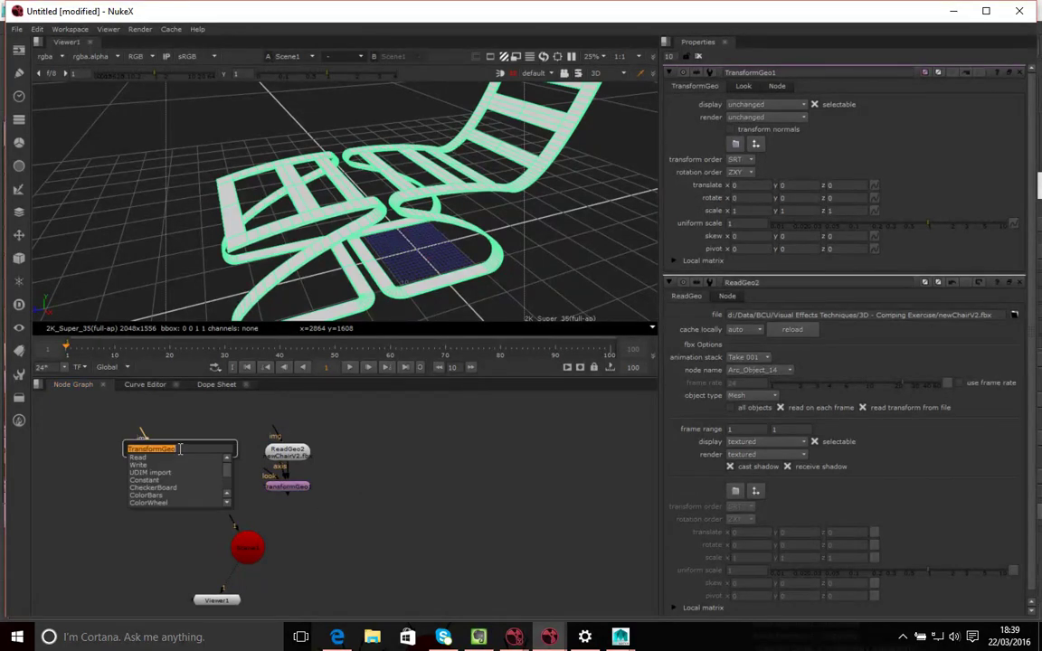
{"action": "type", "text": "tra"}
{"action": "key", "text": "Down"}
{"action": "key", "text": "Down"}
{"action": "key", "text": "Down"}
{"action": "key", "text": "Down"}
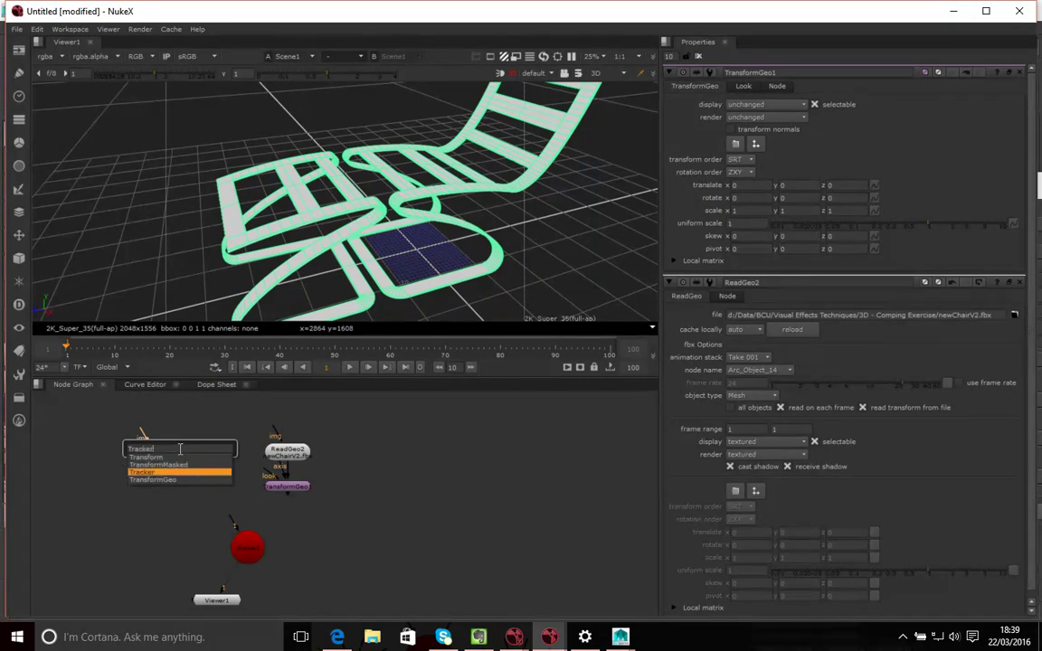
{"action": "key", "text": "Return"}
{"action": "left_click_drag", "start_coordinate": [156, 461], "coordinate": [158, 488]}
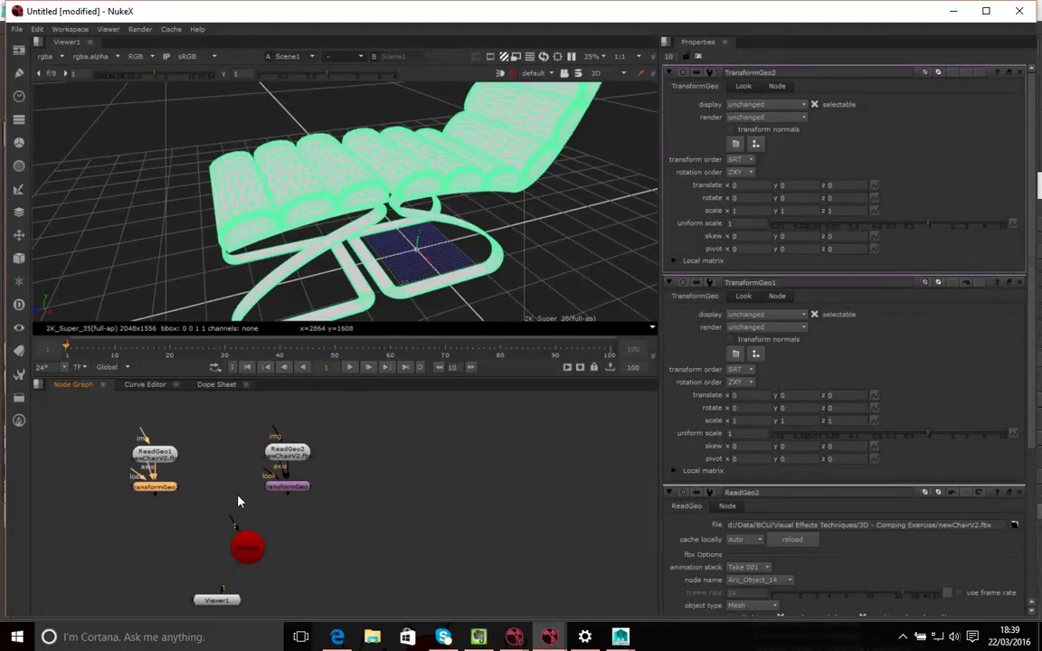
Add an unconnected Axis node and place it between the two ReadGeo nodes
{"action": "left_click", "coordinate": [203, 486]}
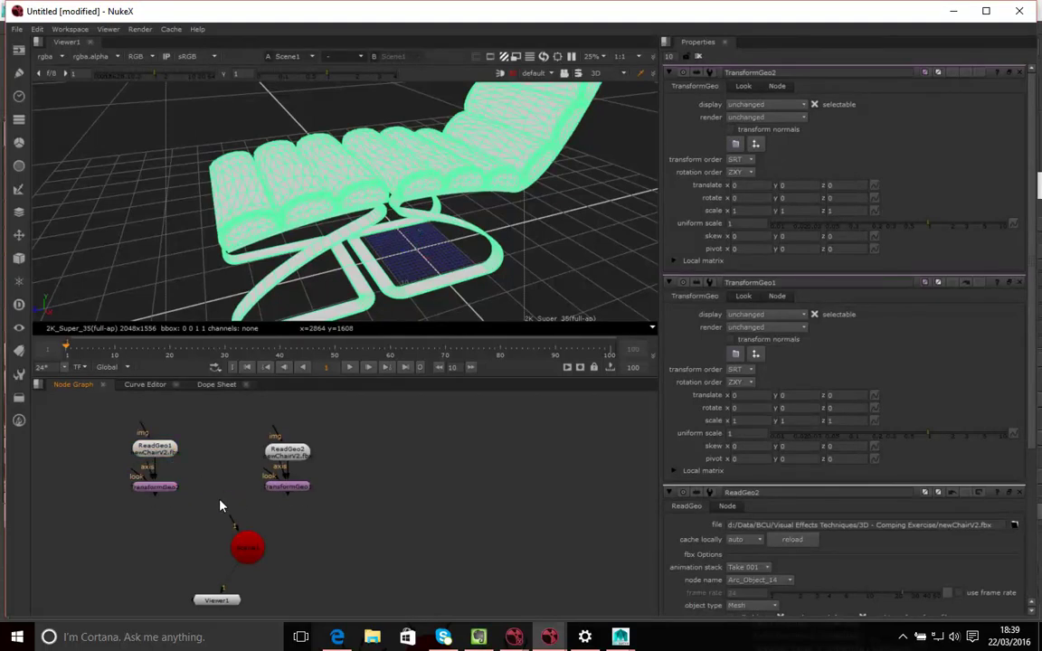
{"action": "key", "text": "Tab"}
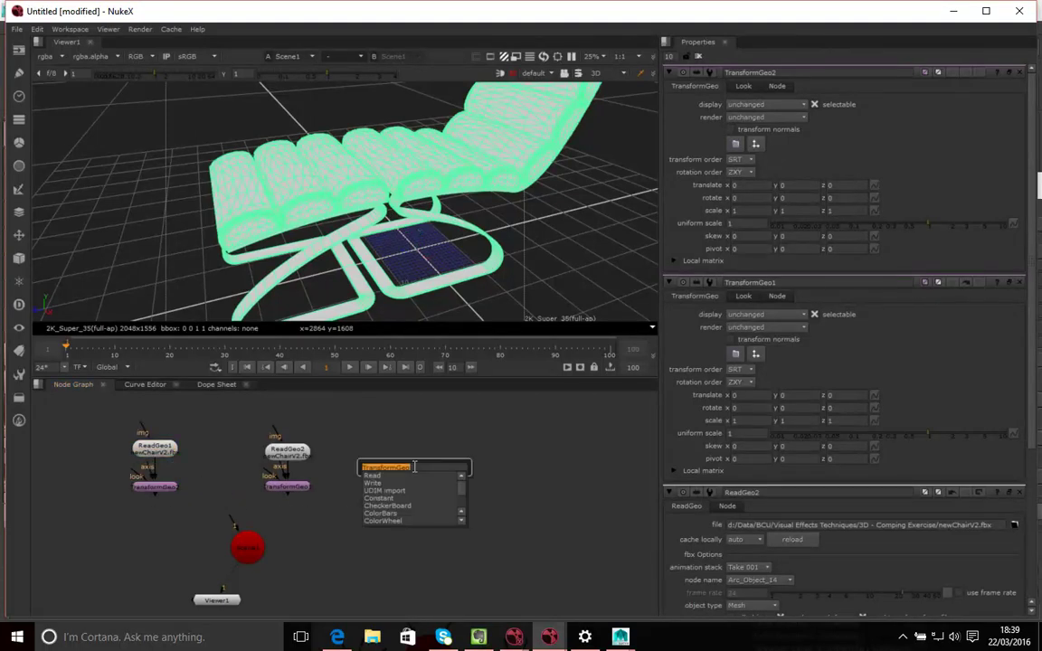
{"action": "type", "text": "axis"}
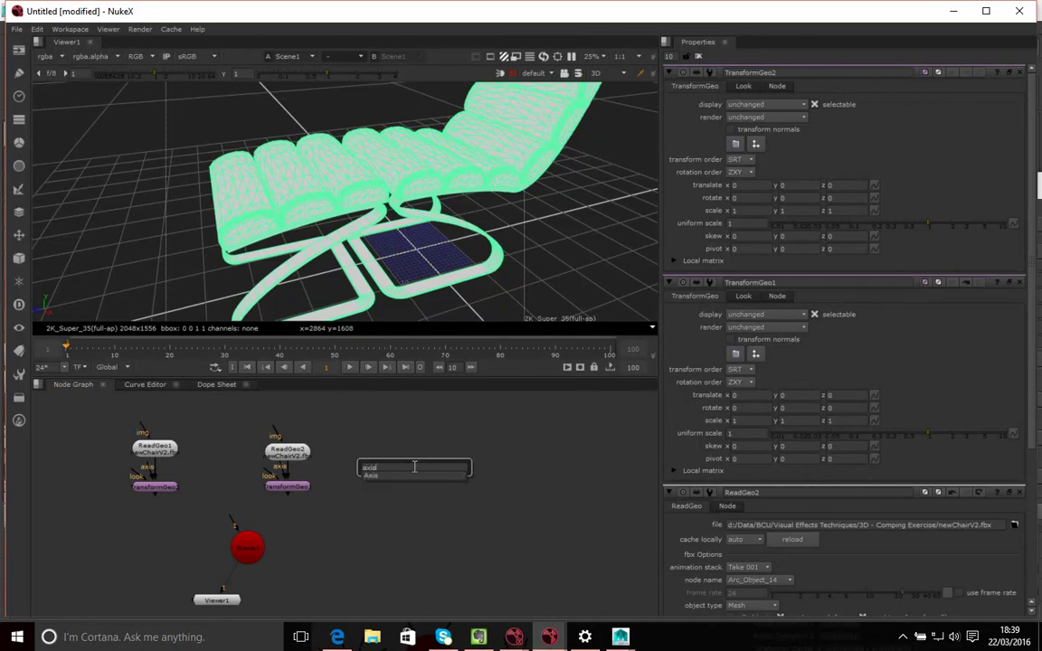
{"action": "key", "text": "Return"}
{"action": "left_click_drag", "start_coordinate": [414, 465], "coordinate": [192, 495]}
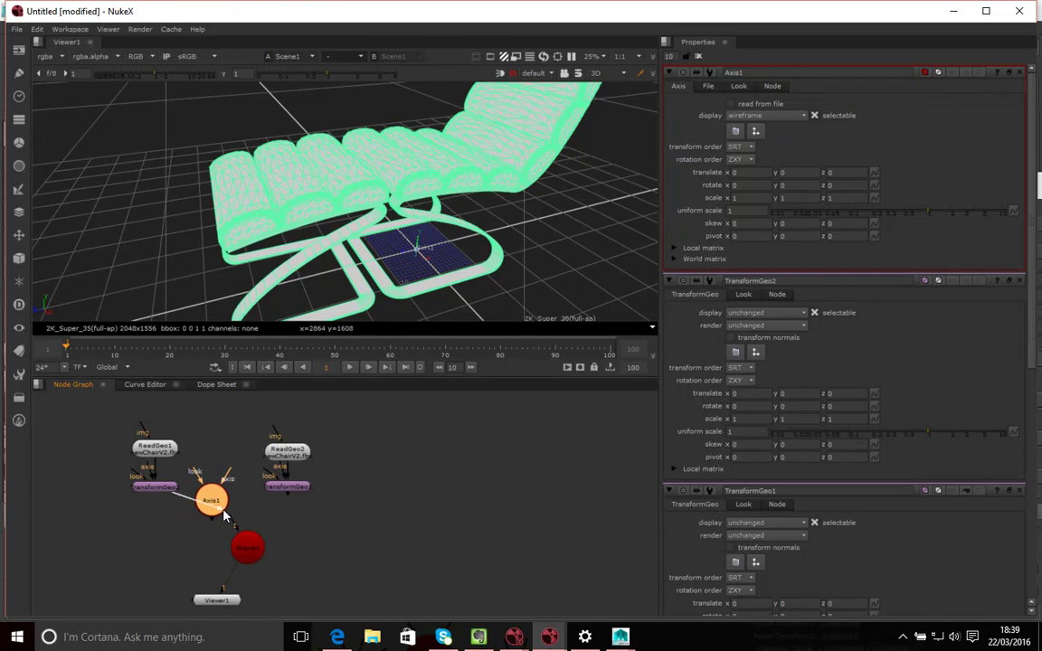
{"action": "left_click_drag", "start_coordinate": [206, 516], "coordinate": [218, 468]}
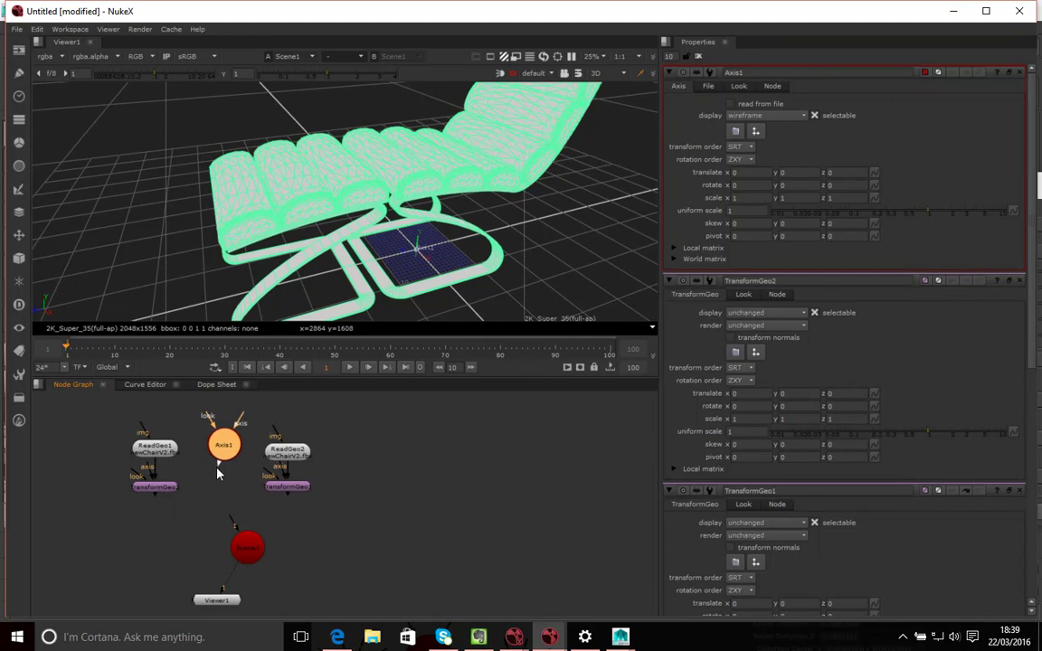
Connect Axis1 to the axis inputs of both TransformGeo nodes
{"action": "left_click_drag", "start_coordinate": [227, 471], "coordinate": [166, 492]}
{"action": "left_click_drag", "start_coordinate": [241, 418], "coordinate": [226, 454]}
{"action": "left_click_drag", "start_coordinate": [276, 472], "coordinate": [224, 457]}
Try moving the whole chair about -9.4 units along X with the Axis1 handle
{"action": "left_click", "coordinate": [418, 470]}
{"action": "left_click", "coordinate": [228, 453]}
{"action": "left_click_drag", "start_coordinate": [427, 262], "coordinate": [470, 298]}
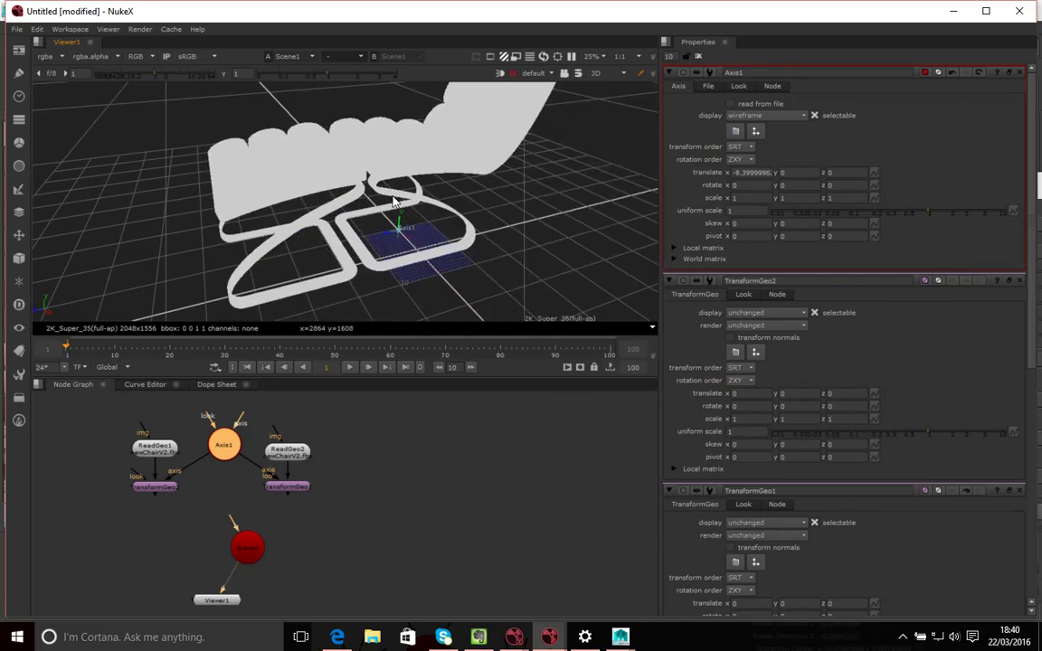
Connect both TransformGeo nodes to Scene1 and center the Scene node below them
{"action": "mouse_move", "coordinate": [384, 535]}
{"action": "middle_mouse_down"}
{"action": "mouse_move", "coordinate": [391, 542]}
{"action": "mouse_move", "coordinate": [399, 528]}
{"action": "middle_mouse_up"}
{"action": "left_click", "coordinate": [269, 542]}
{"action": "left_click_drag", "start_coordinate": [270, 544], "coordinate": [258, 524]}
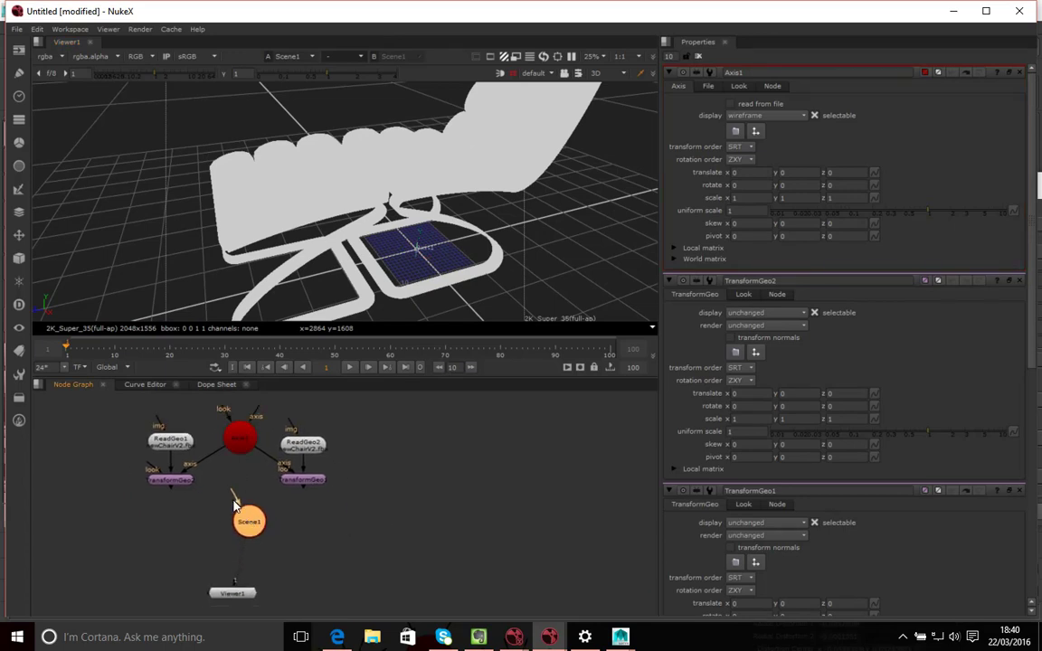
{"action": "mouse_move", "coordinate": [302, 489]}
{"action": "left_mouse_down"}
{"action": "mouse_move", "coordinate": [291, 527]}
{"action": "mouse_move", "coordinate": [259, 520]}
{"action": "mouse_move", "coordinate": [292, 495]}
{"action": "left_mouse_up"}
{"action": "left_click_drag", "start_coordinate": [300, 506], "coordinate": [244, 539]}
{"action": "left_click_drag", "start_coordinate": [169, 494], "coordinate": [237, 522]}
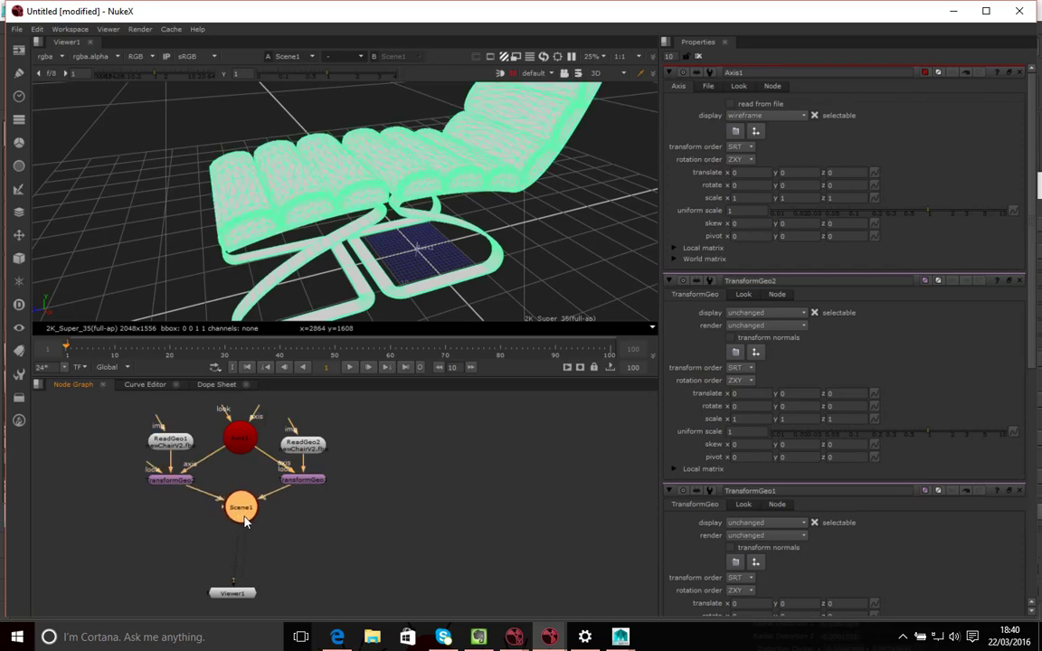
Move the Viewer1 node aside and add a ScanlineRender node below Scene1
{"action": "left_click_drag", "start_coordinate": [239, 534], "coordinate": [186, 593]}
{"action": "left_click", "coordinate": [380, 512]}
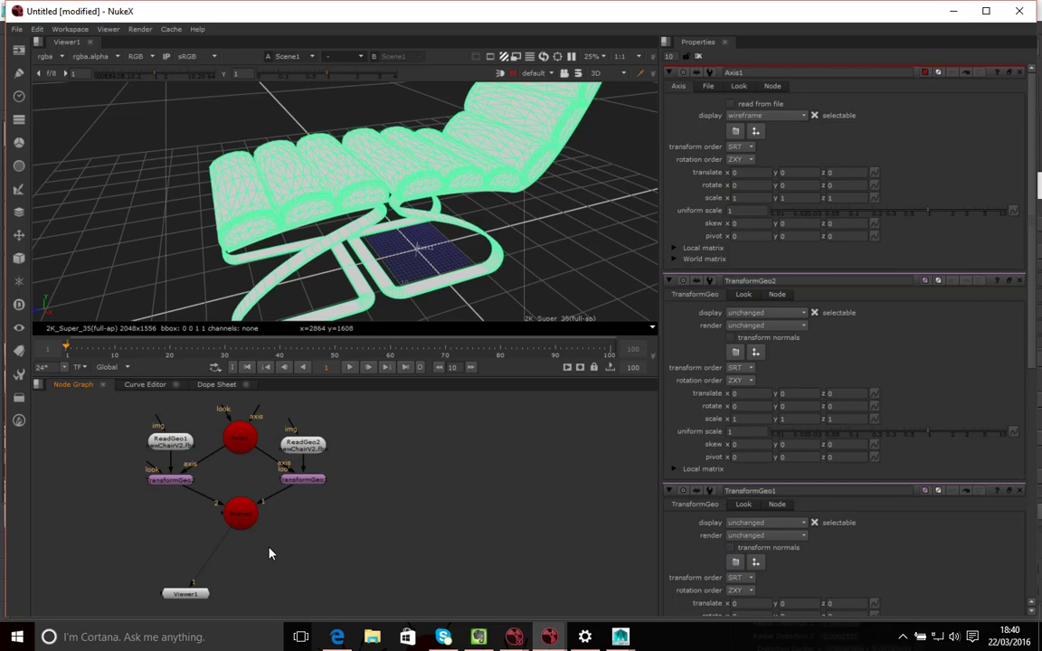
{"action": "key", "text": "Tab"}
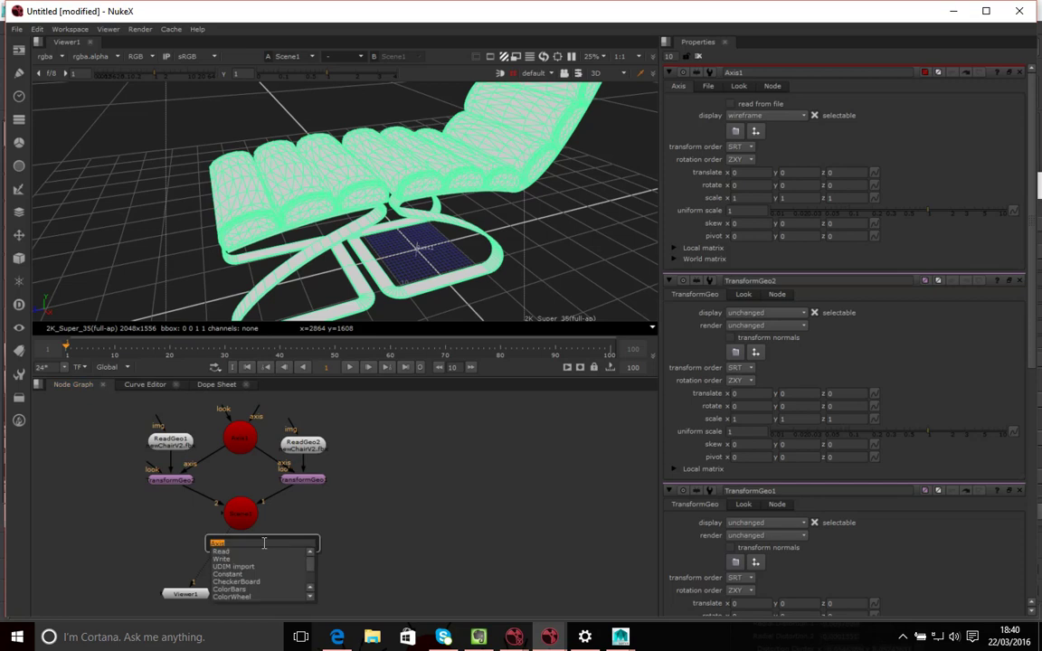
{"action": "type", "text": "scal"}
{"action": "key", "text": "Down"}
{"action": "key", "text": "Down"}
{"action": "key", "text": "Return"}
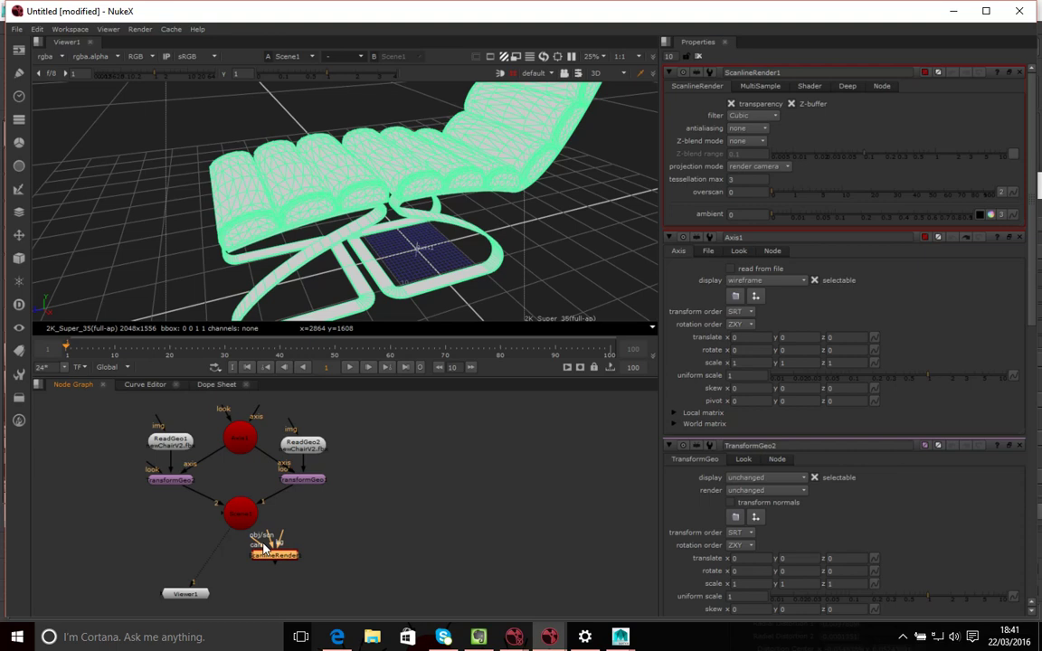
Connect ScanlineRender1's obj/scn input to Scene1 and align the render node directly beneath it
{"action": "left_click_drag", "start_coordinate": [199, 594], "coordinate": [174, 593]}
{"action": "left_click_drag", "start_coordinate": [259, 570], "coordinate": [249, 574]}
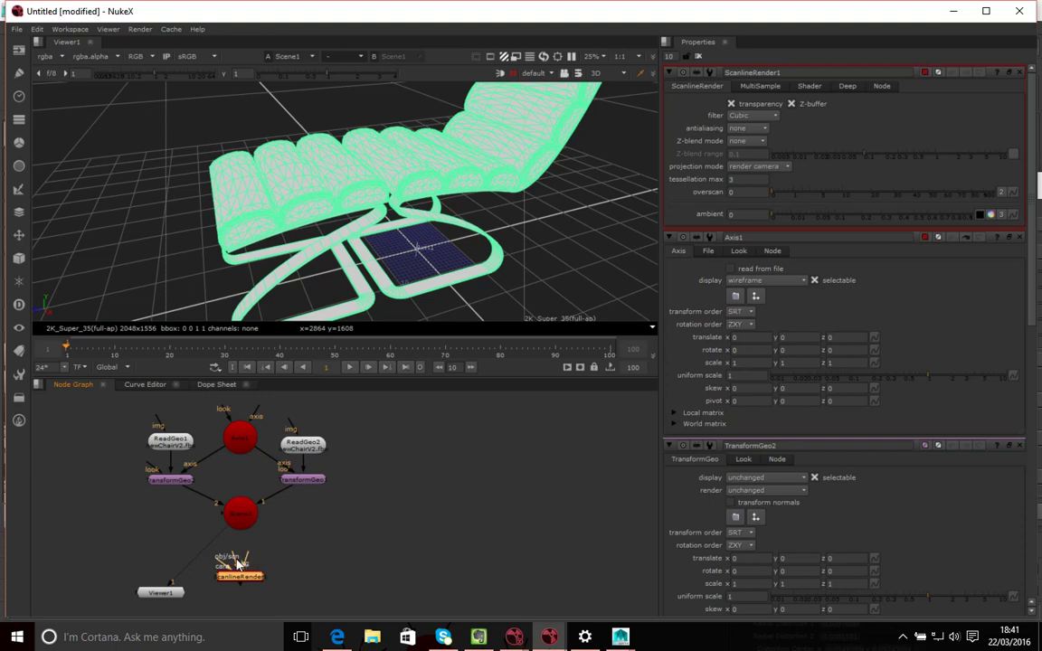
{"action": "left_click_drag", "start_coordinate": [235, 547], "coordinate": [241, 523]}
{"action": "left_click_drag", "start_coordinate": [244, 577], "coordinate": [244, 559]}
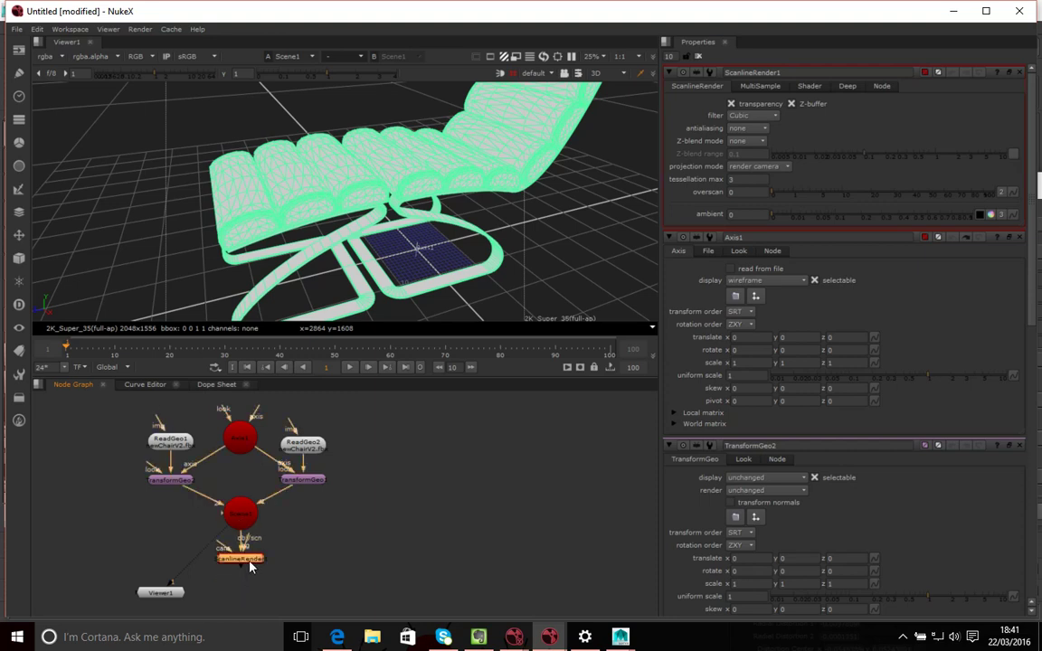
Connect ScanlineRender1 to Viewer1 and switch the viewer to 2D to show the render
{"action": "key", "text": "1"}
{"action": "left_click_drag", "start_coordinate": [181, 594], "coordinate": [205, 603]}
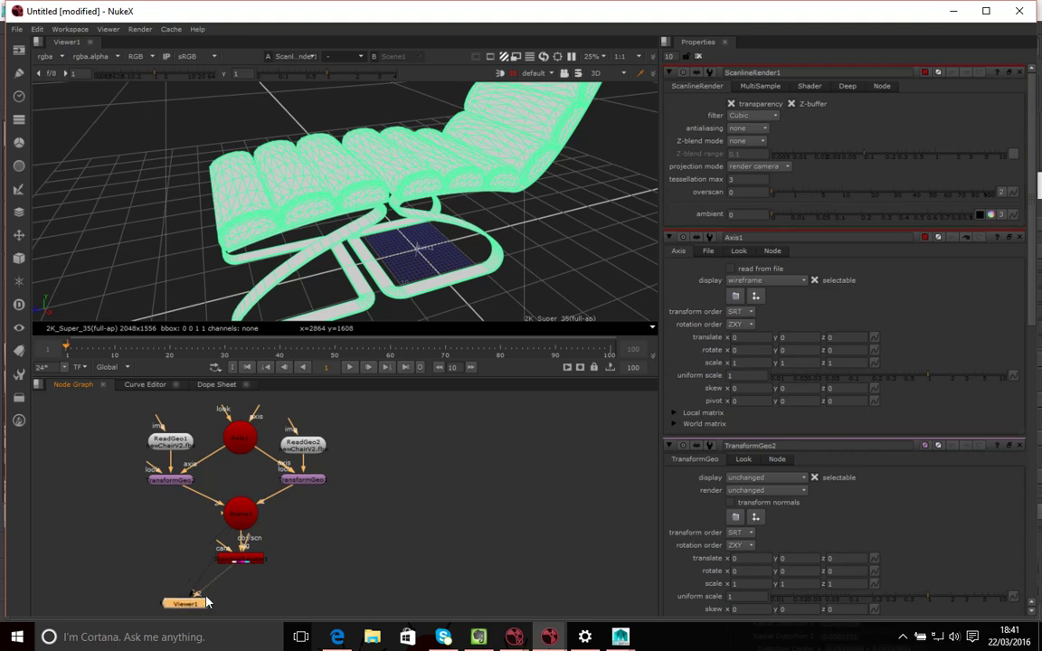
{"action": "left_click", "coordinate": [550, 73]}
{"action": "left_click", "coordinate": [596, 73]}
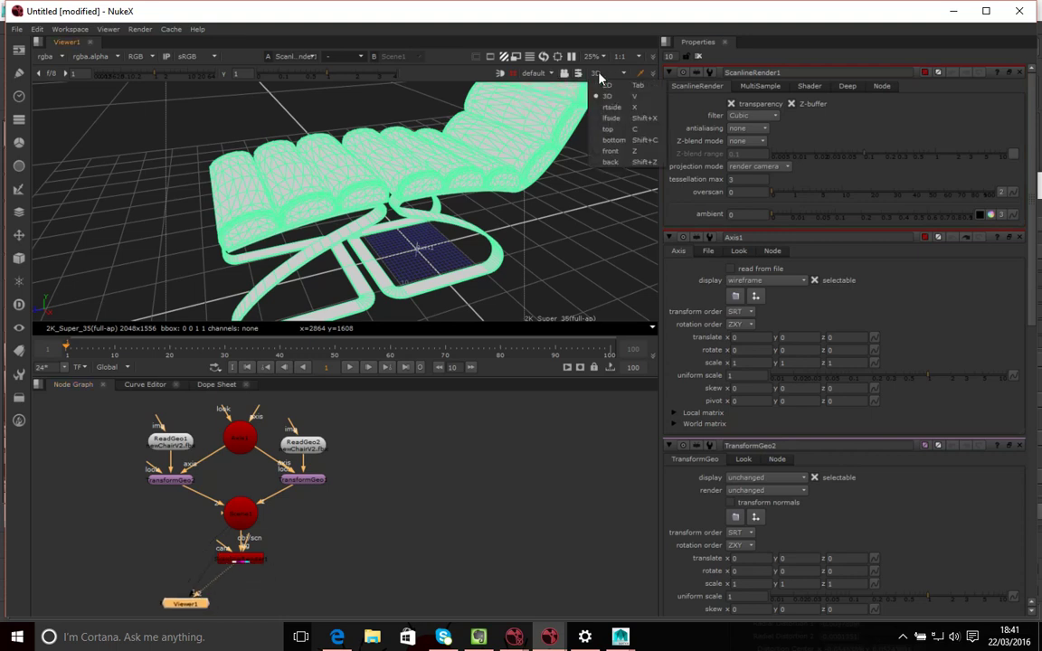
{"action": "left_click", "coordinate": [600, 87]}
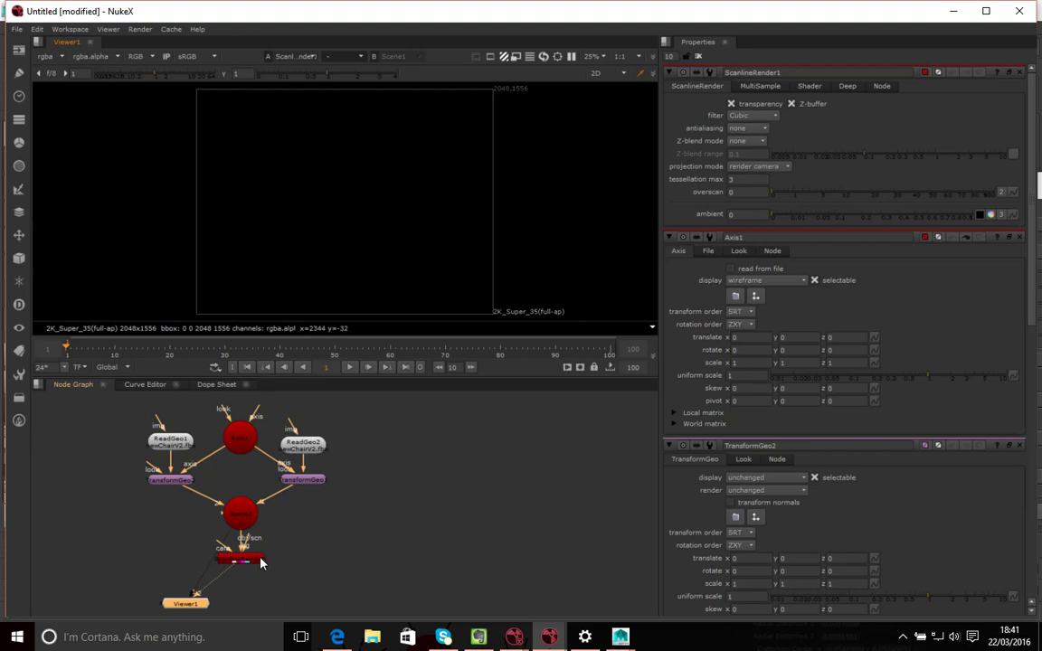
Space the ScanlineRender1 and Viewer1 nodes lower in the graph and return the viewer to 3D
{"action": "left_click_drag", "start_coordinate": [261, 563], "coordinate": [261, 570]}
{"action": "left_click_drag", "start_coordinate": [208, 601], "coordinate": [204, 608]}
{"action": "left_click_drag", "start_coordinate": [247, 574], "coordinate": [247, 581]}
{"action": "left_click", "coordinate": [308, 539]}
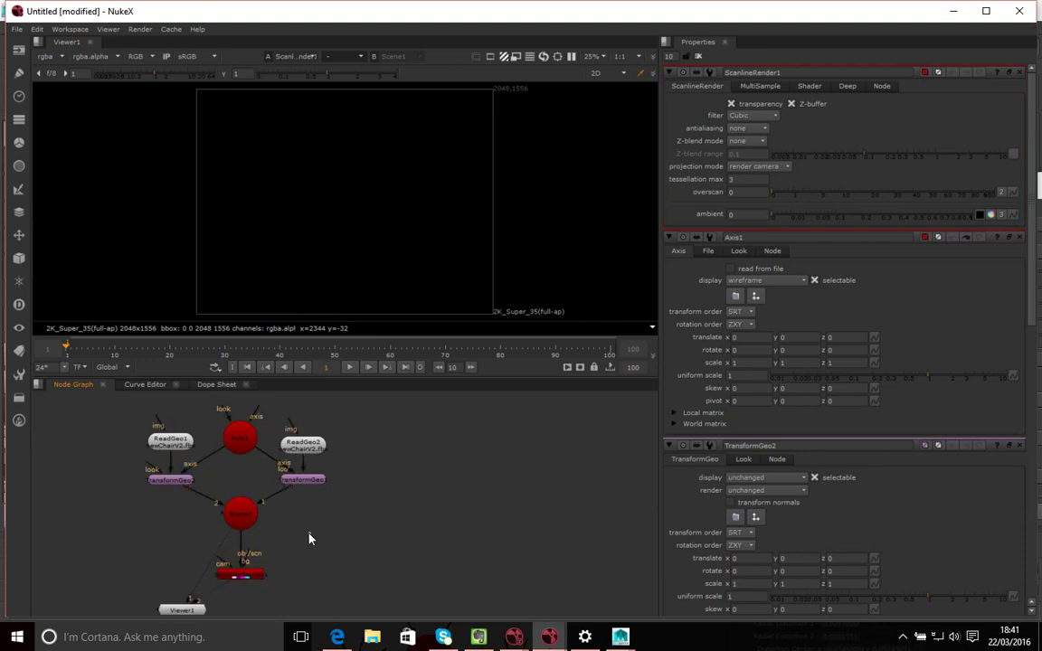
{"action": "left_click", "coordinate": [595, 73]}
{"action": "left_click", "coordinate": [597, 90]}
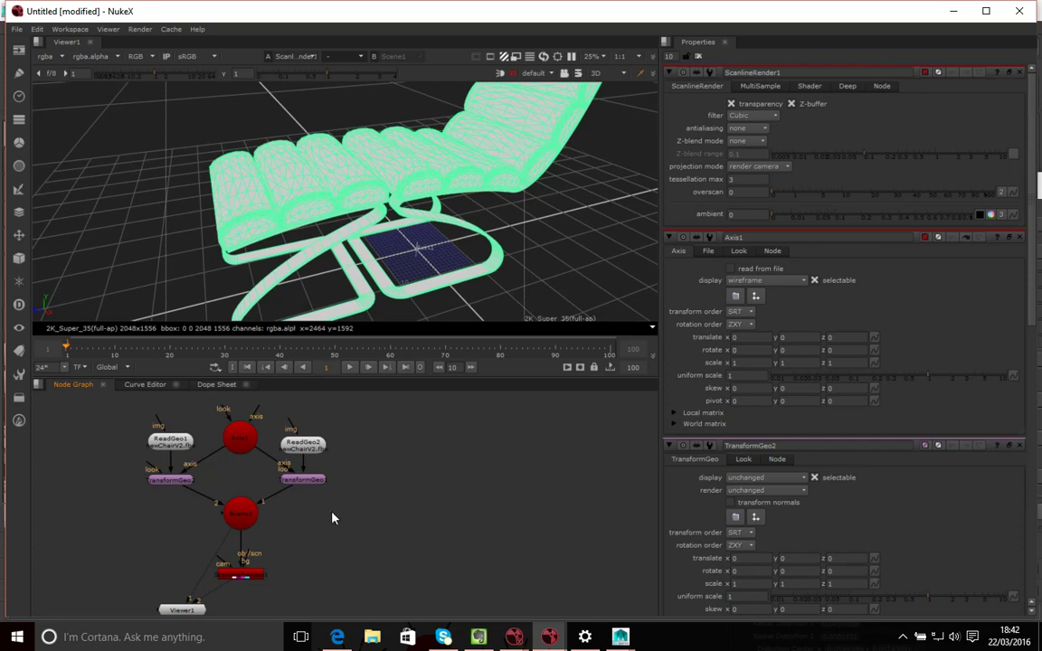
Add a Spotlight node, connect it to Scene1 and place it beside the TransformGeo nodes
{"action": "key", "text": "Tab"}
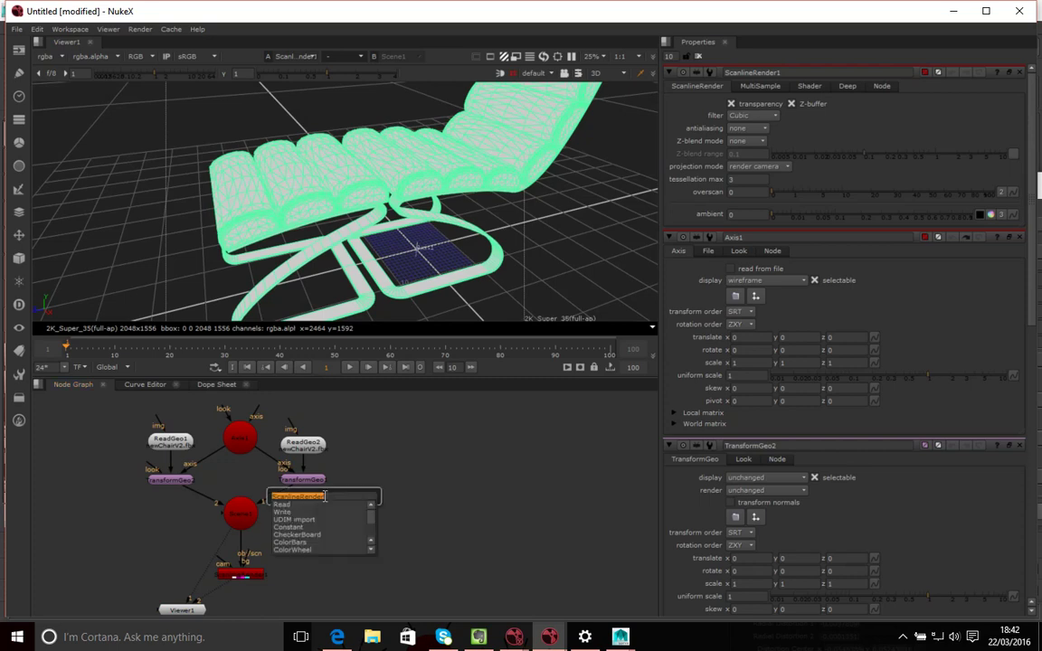
{"action": "type", "text": "spot"}
{"action": "key", "text": "Return"}
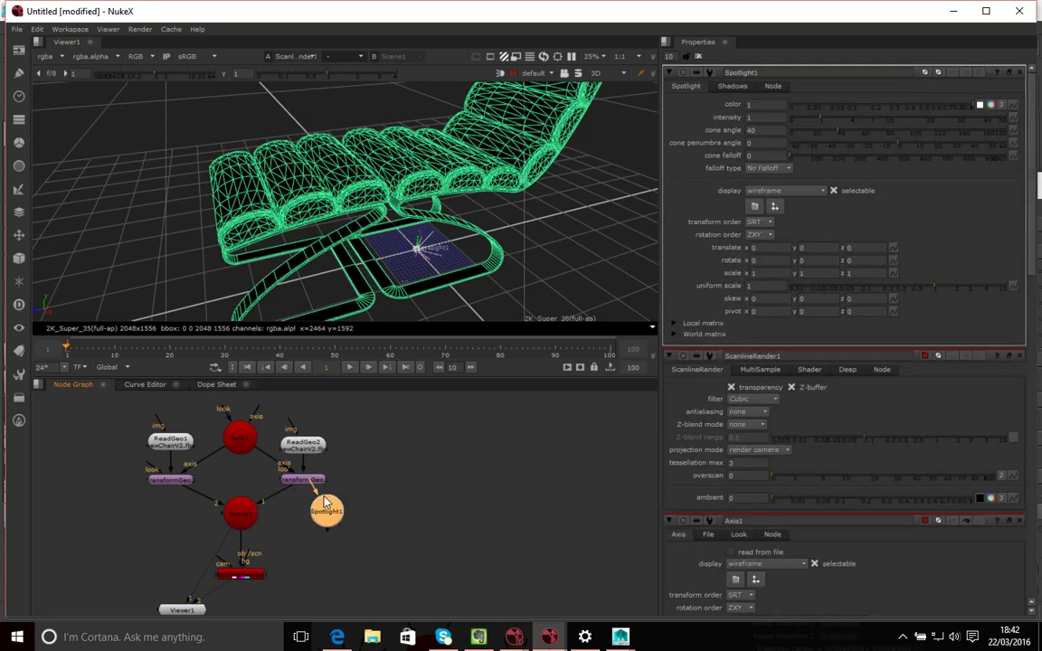
{"action": "left_click_drag", "start_coordinate": [325, 503], "coordinate": [247, 520]}
{"action": "mouse_move", "coordinate": [387, 481]}
{"action": "left_mouse_down"}
{"action": "mouse_move", "coordinate": [380, 510]}
{"action": "mouse_move", "coordinate": [423, 494]}
{"action": "mouse_move", "coordinate": [401, 495]}
{"action": "left_mouse_up"}
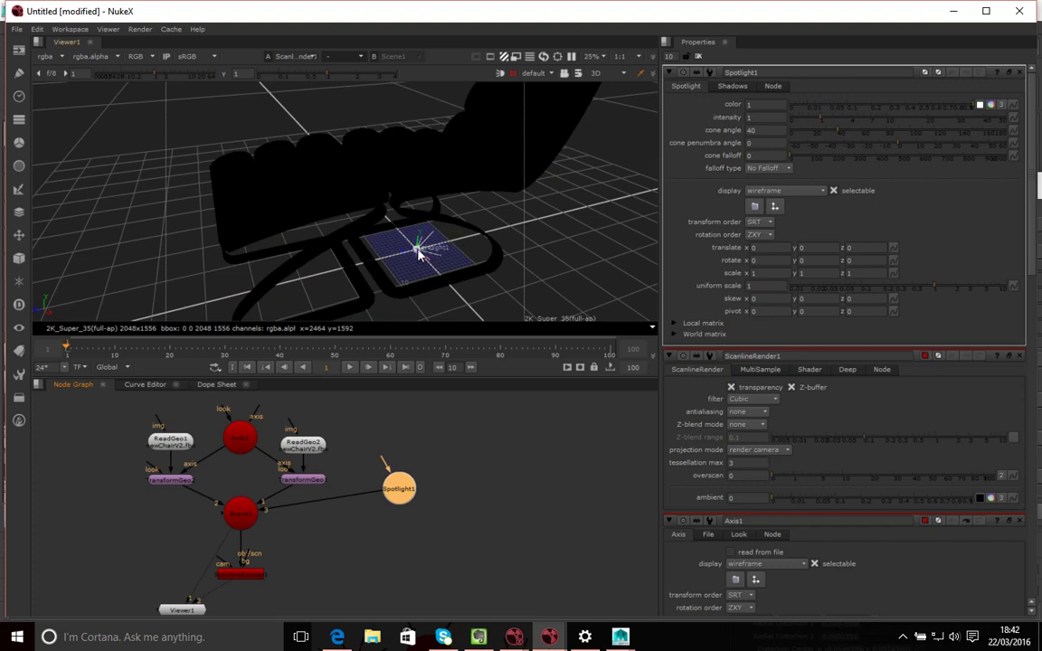
Move Spotlight1 up and away from the chair to about 58.8 in Y and 49.6 in Z
{"action": "left_click_drag", "start_coordinate": [418, 247], "coordinate": [435, 90]}
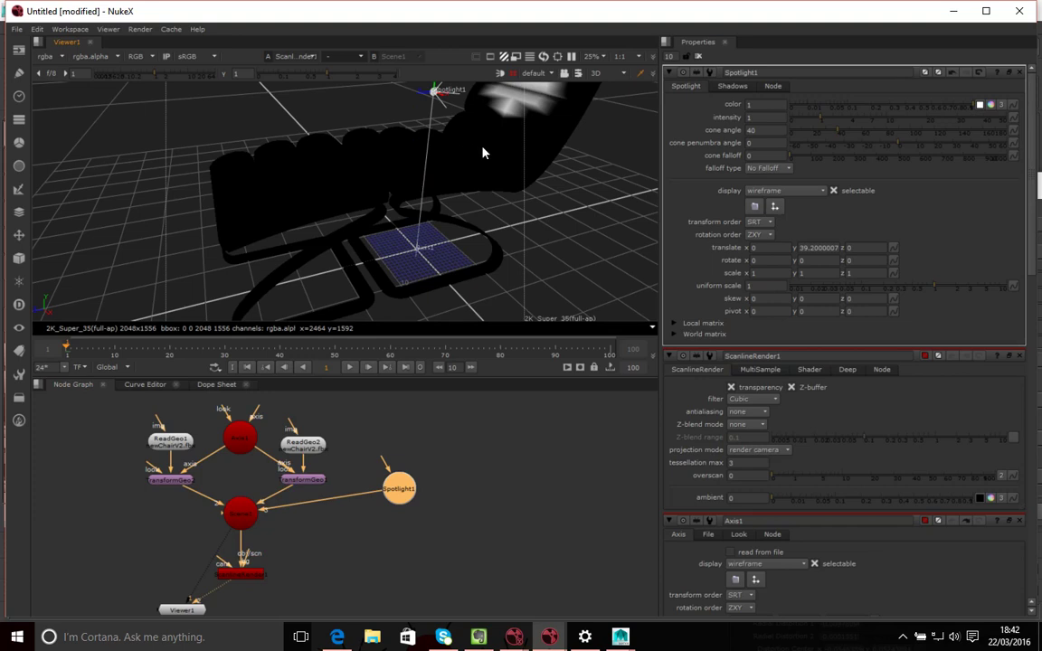
{"action": "scroll", "coordinate": [489, 181], "scroll_direction": "down", "scroll_amount": 5}
{"action": "scroll", "coordinate": [498, 254], "scroll_direction": "up", "scroll_amount": 3}
{"action": "left_click_drag", "start_coordinate": [356, 188], "coordinate": [382, 193], "text": "alt"}
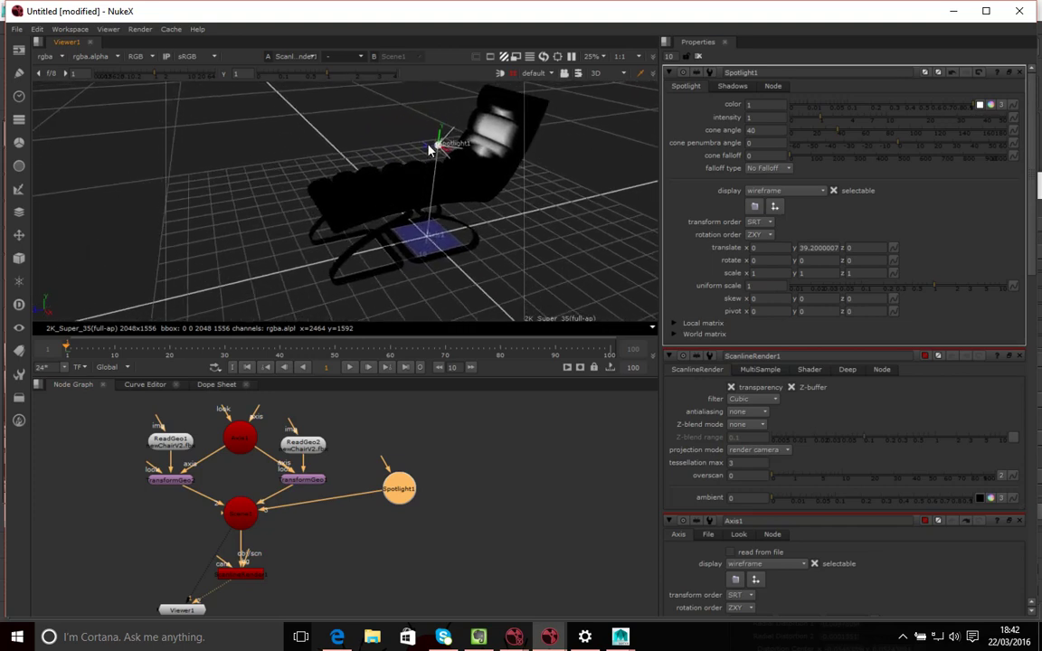
{"action": "left_click_drag", "start_coordinate": [431, 152], "coordinate": [288, 108]}
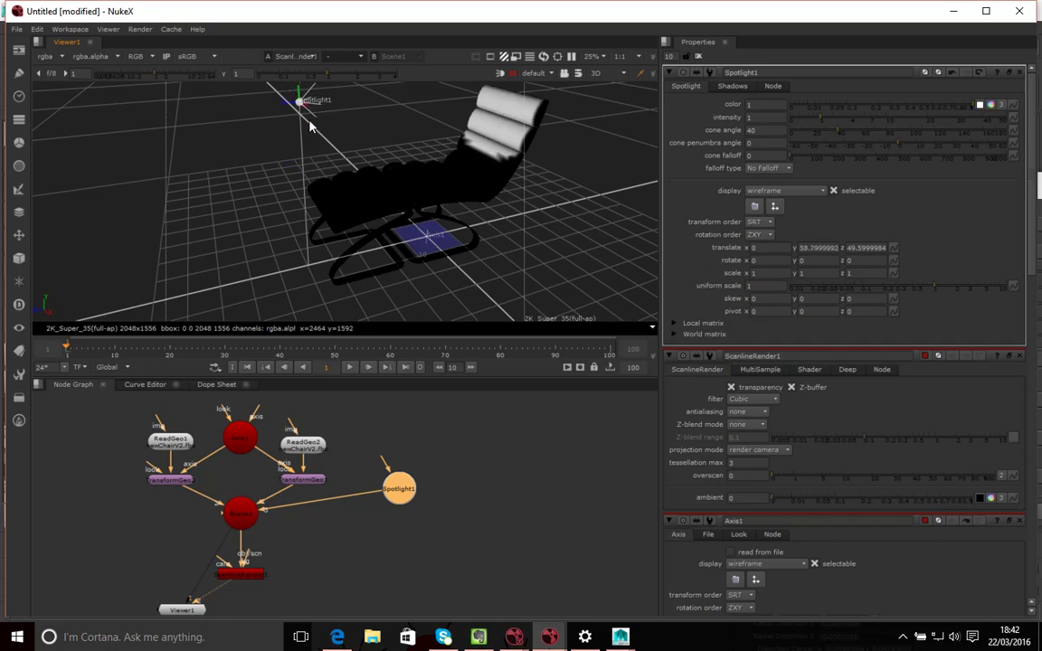
Move Spotlight1 farther out to about 104.8 in Y and 109.2 in Z, and tilt it about -37.6 degrees in X towards the chair
{"action": "scroll", "coordinate": [409, 216], "scroll_direction": "down", "scroll_amount": 5}
{"action": "scroll", "coordinate": [362, 166], "scroll_direction": "up", "scroll_amount": 3}
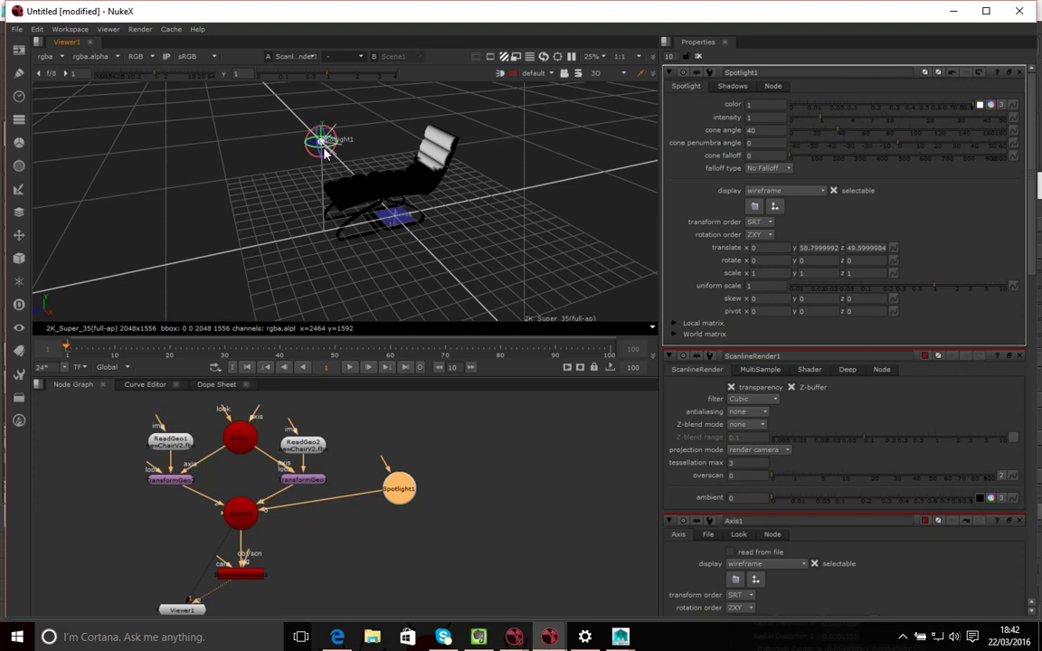
{"action": "left_click_drag", "start_coordinate": [324, 128], "coordinate": [149, 102], "text": "ctrl"}
{"action": "left_click_drag", "start_coordinate": [221, 177], "coordinate": [250, 174], "text": "ctrl"}
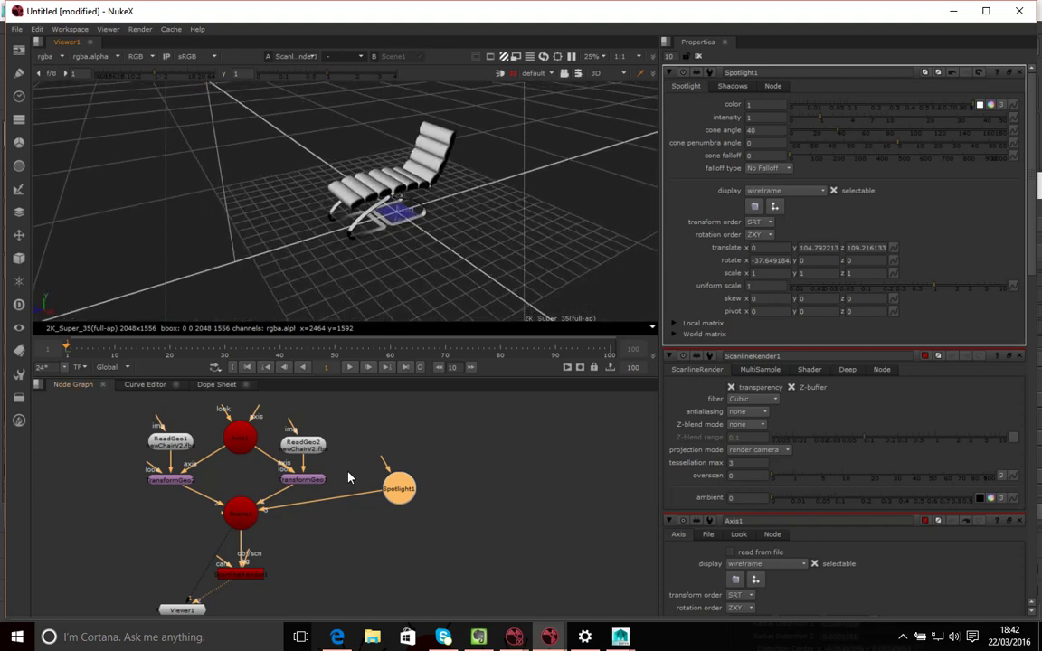
Move the Spotlight1 node closer to Scene1 in the node graph
{"action": "middle_click_drag", "start_coordinate": [400, 533], "coordinate": [415, 511]}
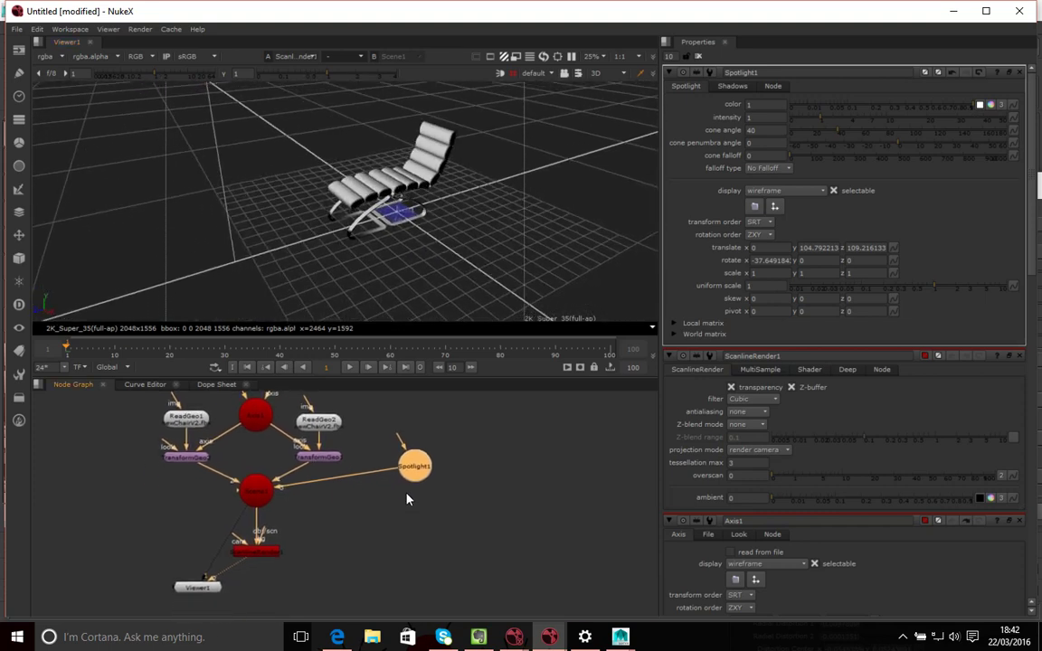
{"action": "left_click_drag", "start_coordinate": [410, 475], "coordinate": [369, 490]}
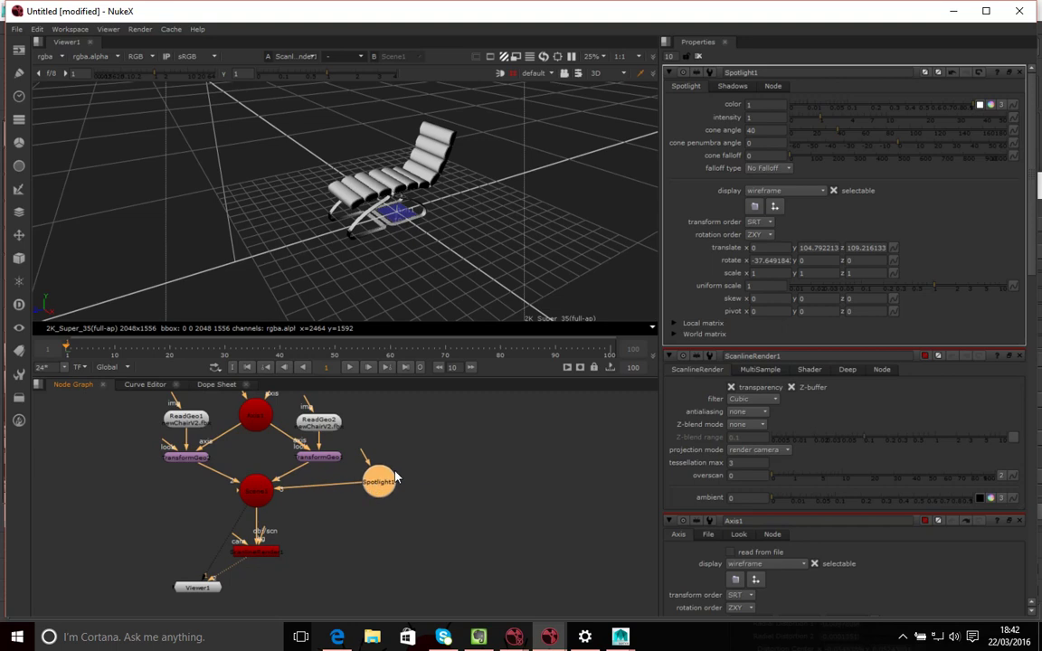
{"action": "left_click", "coordinate": [421, 460]}
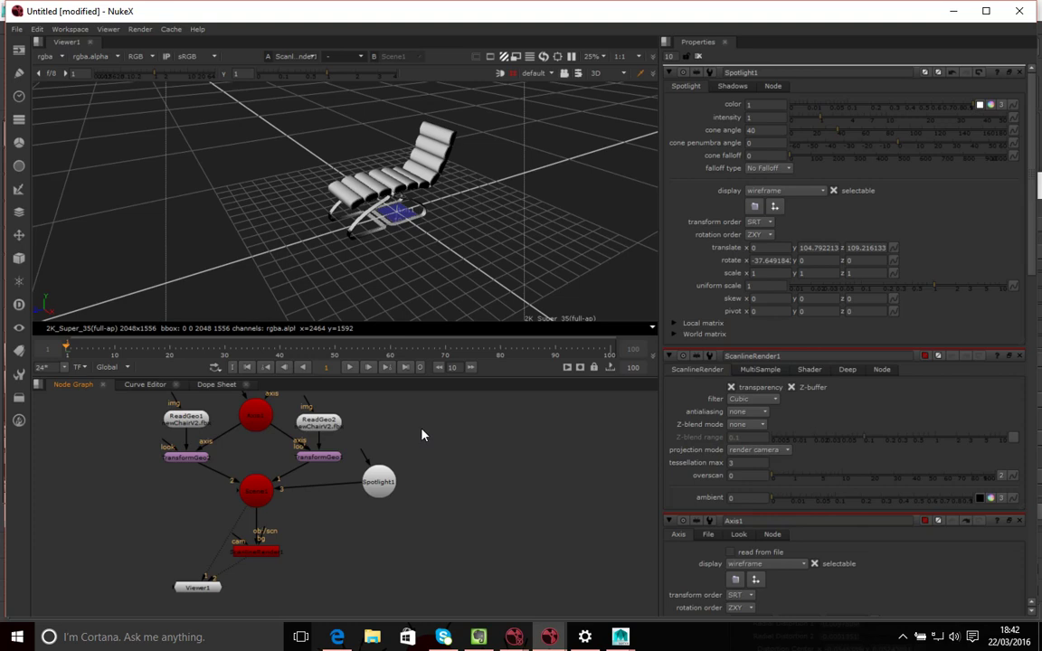
Add a Camera node, connect it to Scene1 and place it on the opposite side from Spotlight1
{"action": "key", "text": "Tab"}
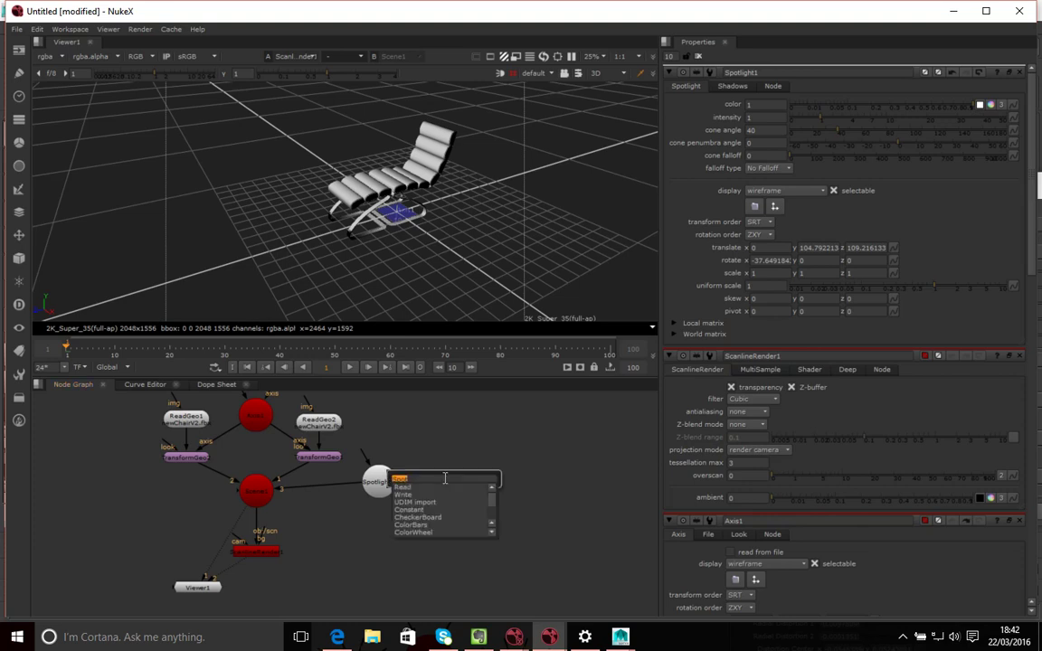
{"action": "type", "text": "cama"}
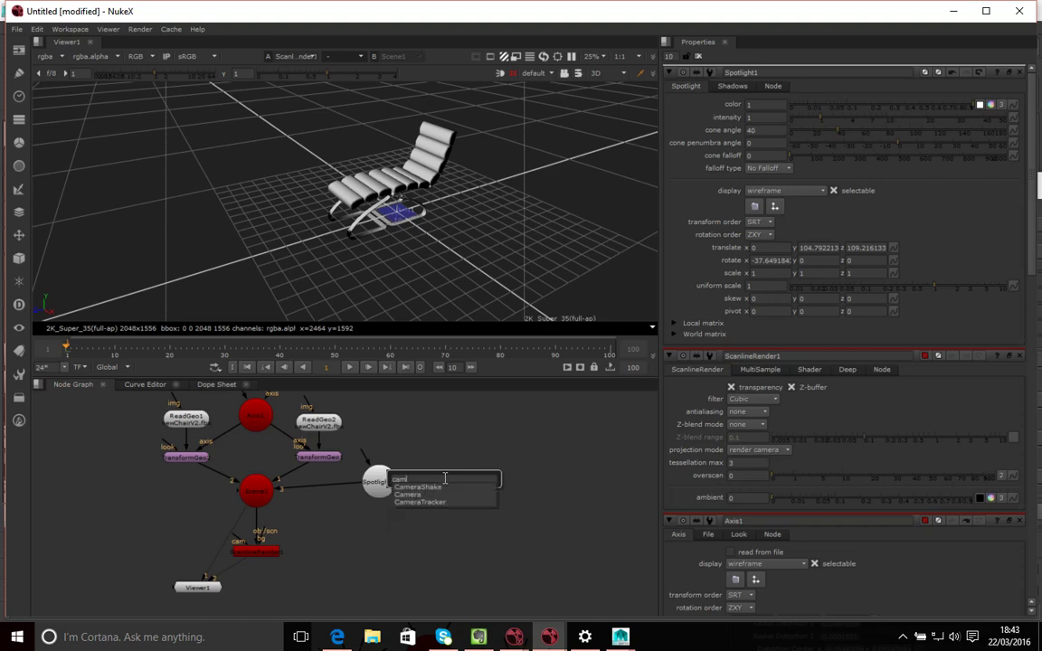
{"action": "left_click", "coordinate": [444, 489]}
{"action": "left_click_drag", "start_coordinate": [418, 460], "coordinate": [254, 499]}
{"action": "left_click_drag", "start_coordinate": [130, 493], "coordinate": [141, 517]}
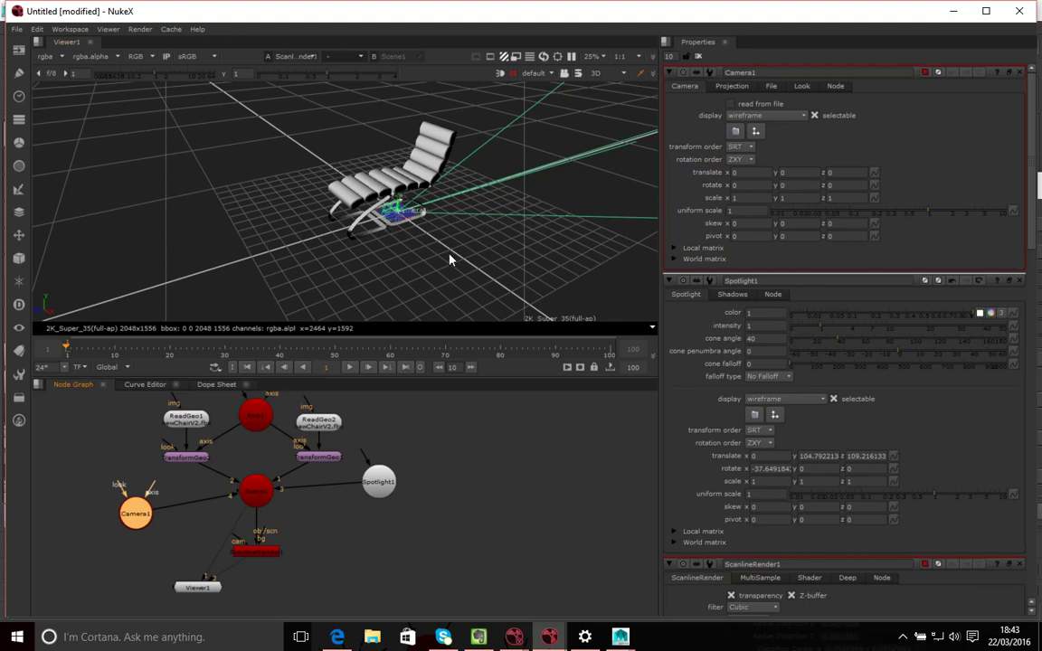
Move Camera1 away from the origin to about 31.8 in X, 40.2 in Y and 84.2 in Z
{"action": "middle_click_drag", "start_coordinate": [490, 207], "coordinate": [430, 225], "text": "alt"}
{"action": "left_click_drag", "start_coordinate": [431, 224], "coordinate": [357, 255], "text": "alt"}
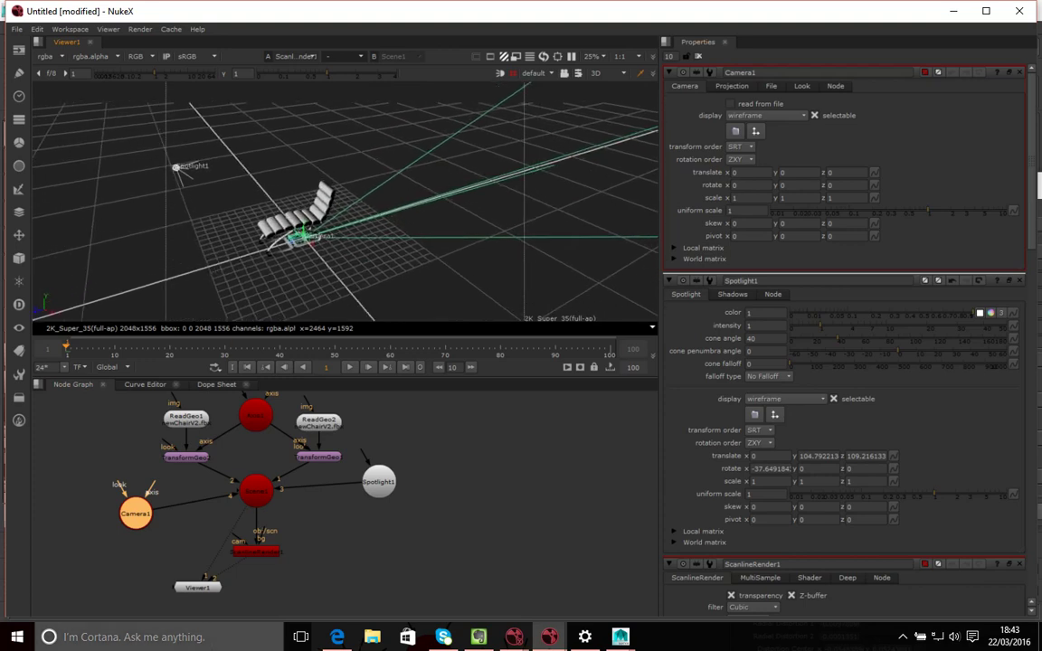
{"action": "left_click", "coordinate": [139, 519]}
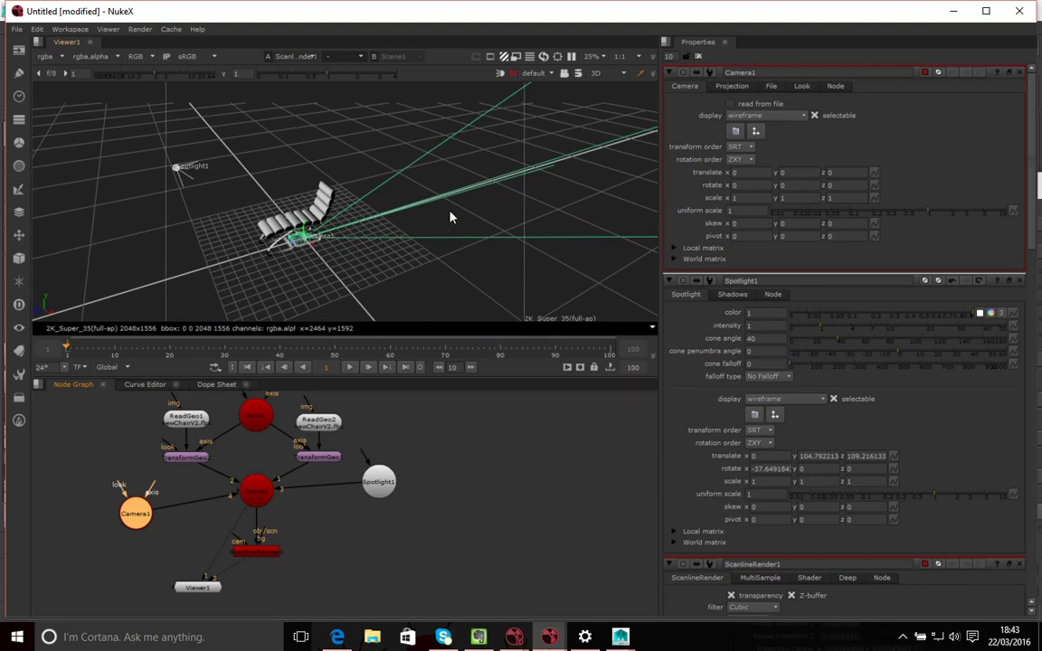
{"action": "scroll", "coordinate": [294, 243], "scroll_direction": "up", "scroll_amount": 4}
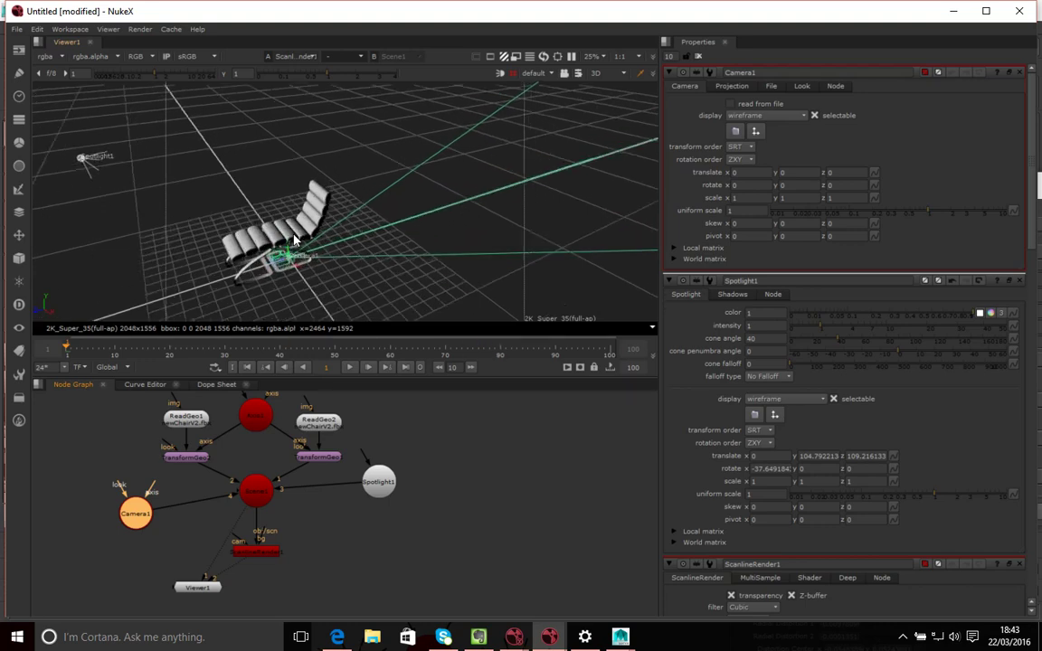
{"action": "left_click_drag", "start_coordinate": [263, 290], "coordinate": [102, 327]}
{"action": "scroll", "coordinate": [201, 258], "scroll_direction": "up", "scroll_amount": 4}
{"action": "scroll", "coordinate": [189, 316], "scroll_direction": "down", "scroll_amount": 2}
{"action": "scroll", "coordinate": [217, 309], "scroll_direction": "up", "scroll_amount": 1}
{"action": "left_click_drag", "start_coordinate": [219, 309], "coordinate": [327, 183], "text": "ctrl"}
{"action": "left_click_drag", "start_coordinate": [251, 271], "coordinate": [221, 172]}
{"action": "left_click_drag", "start_coordinate": [240, 220], "coordinate": [394, 306], "text": "ctrl"}
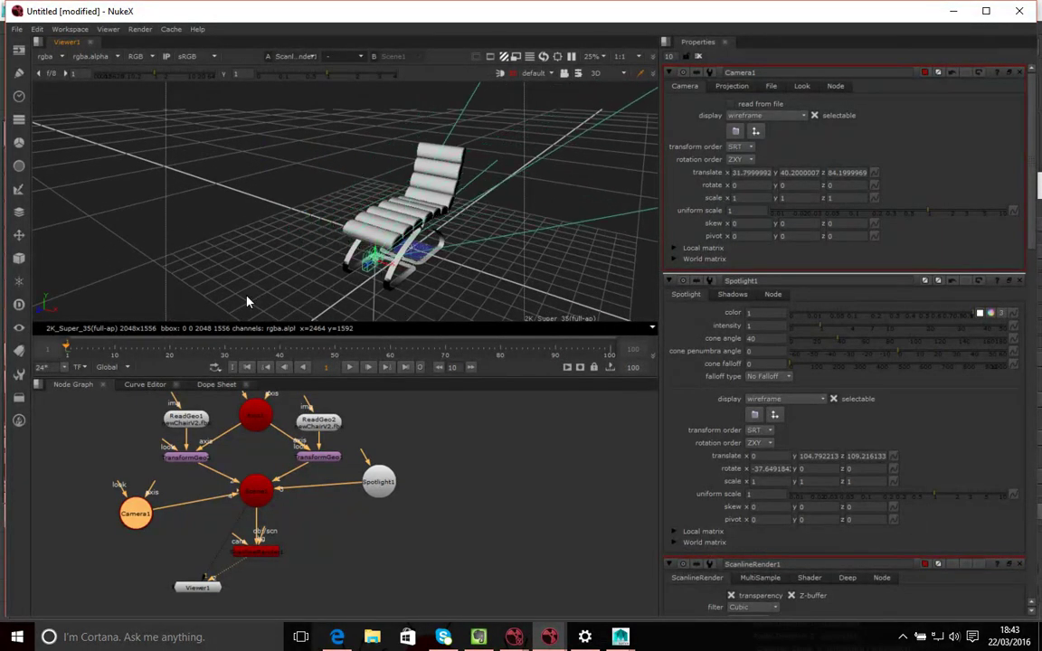
Shift Camera1 to 43 in X and rotate it about 26 degrees in Y towards the chair
{"action": "left_click_drag", "start_coordinate": [358, 243], "coordinate": [431, 288]}
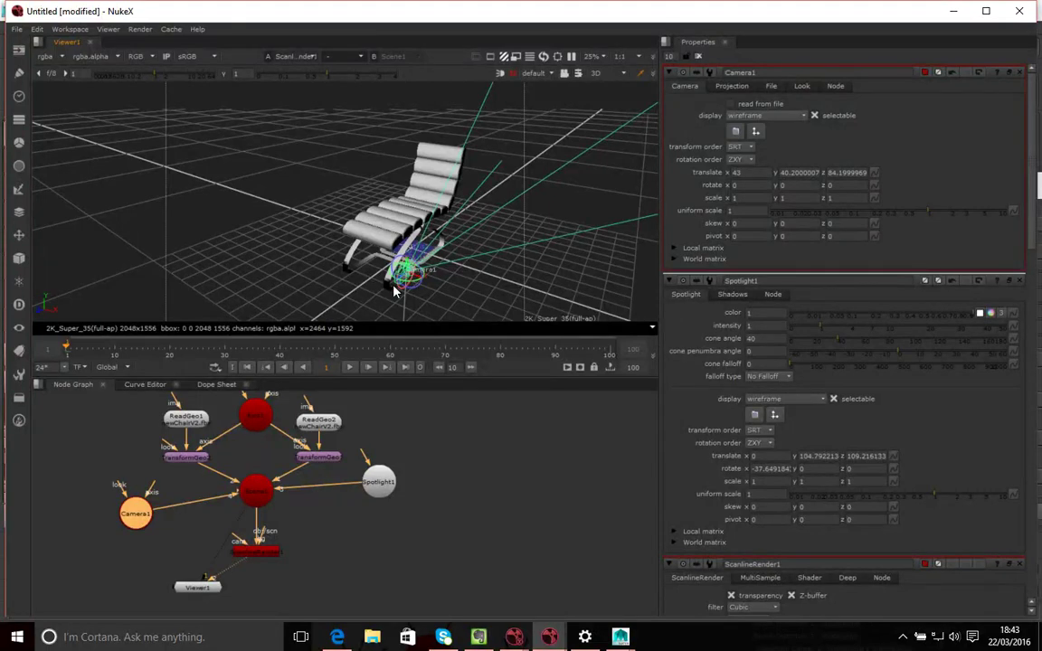
{"action": "left_click_drag", "start_coordinate": [413, 279], "coordinate": [435, 260], "text": "ctrl"}
{"action": "middle_click_drag", "start_coordinate": [434, 259], "coordinate": [579, 154], "text": "alt"}
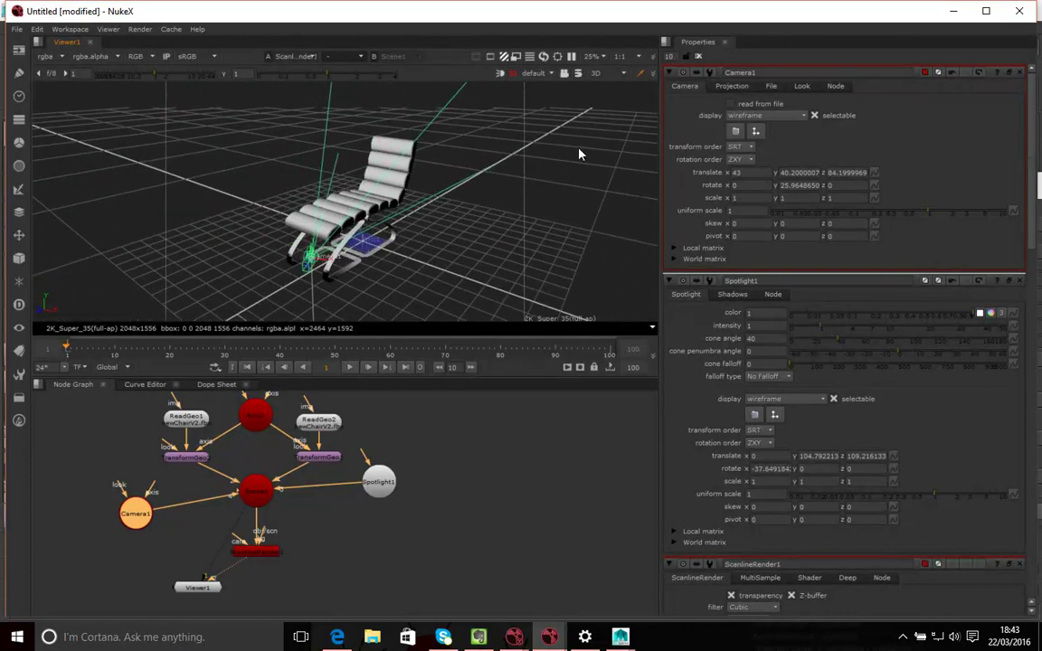
Switch the viewer to 2D to check the ScanlineRender1 output, nudging the Viewer1 node lower in the graph
{"action": "left_click", "coordinate": [622, 74]}
{"action": "left_click", "coordinate": [610, 86]}
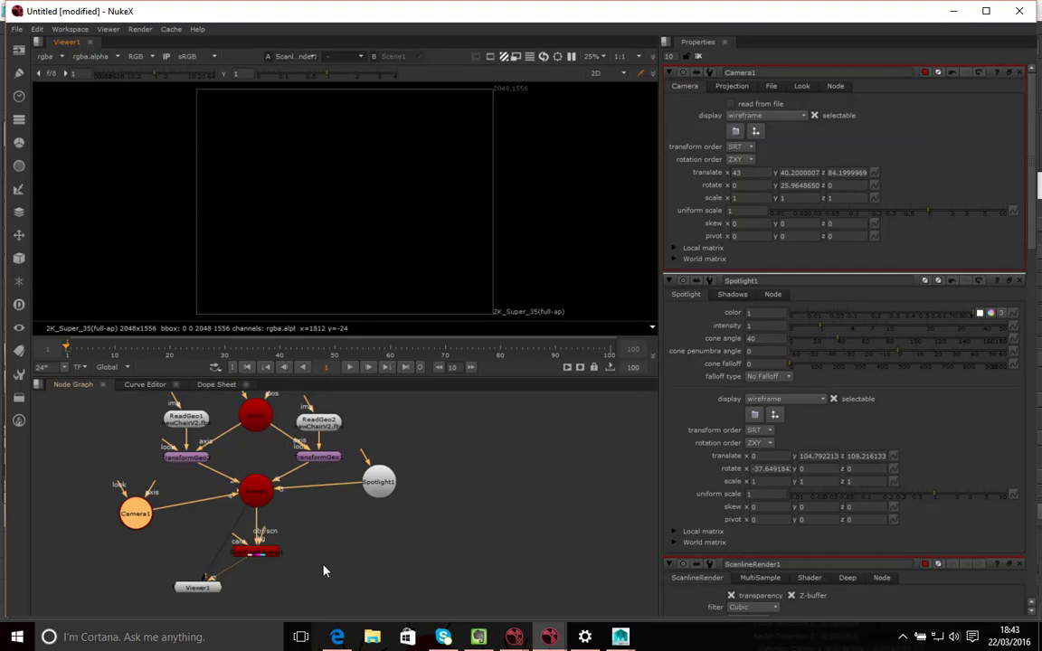
{"action": "left_click", "coordinate": [303, 534]}
{"action": "left_click_drag", "start_coordinate": [215, 587], "coordinate": [212, 595]}
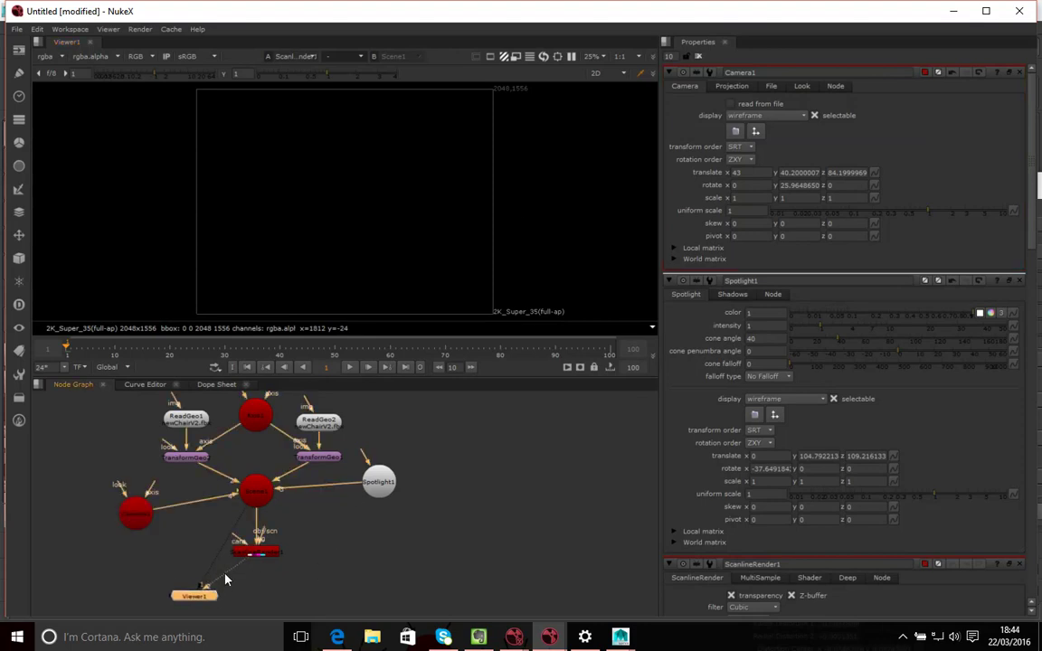
{"action": "left_click", "coordinate": [227, 582]}
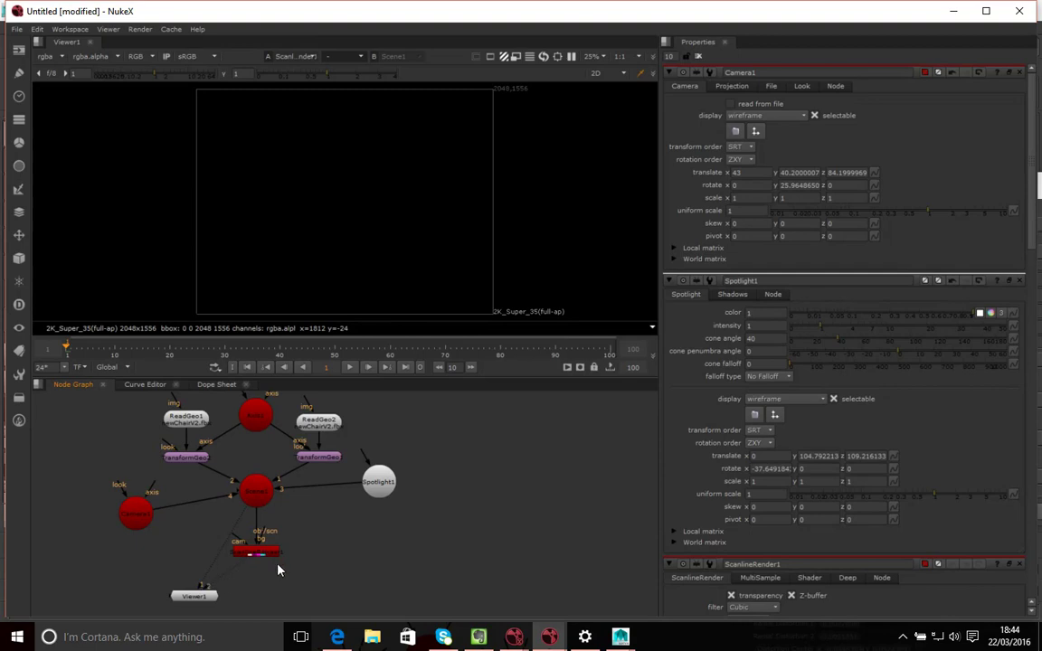
{"action": "key", "text": "2"}
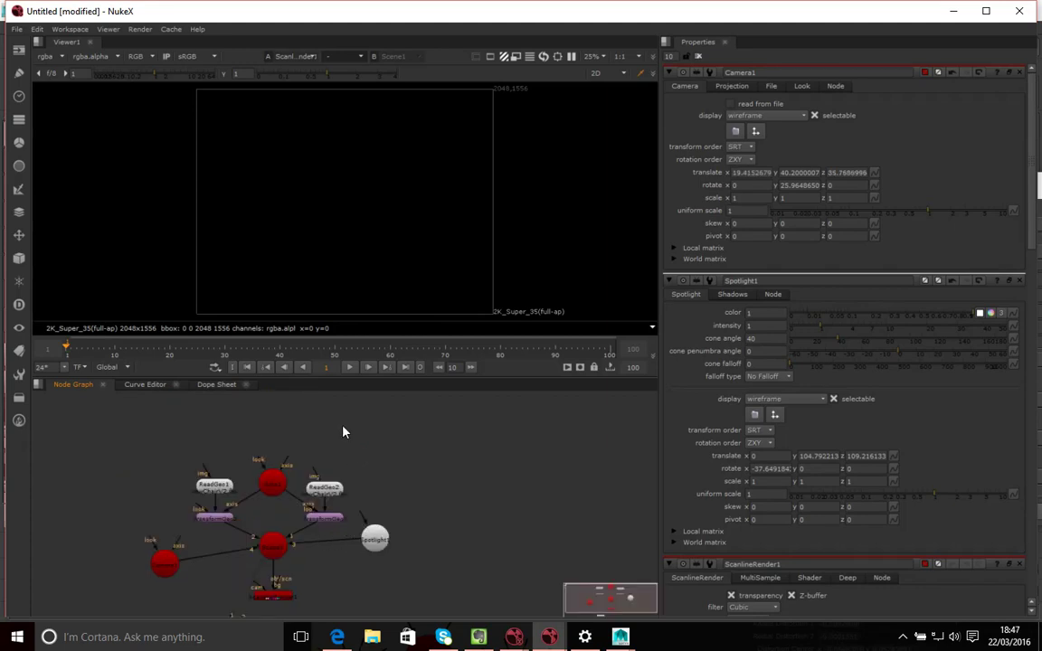
Return the viewer to 3D and reconnect Camera1 from Scene1 to the cam input of ScanlineRender1
{"action": "left_click", "coordinate": [596, 73]}
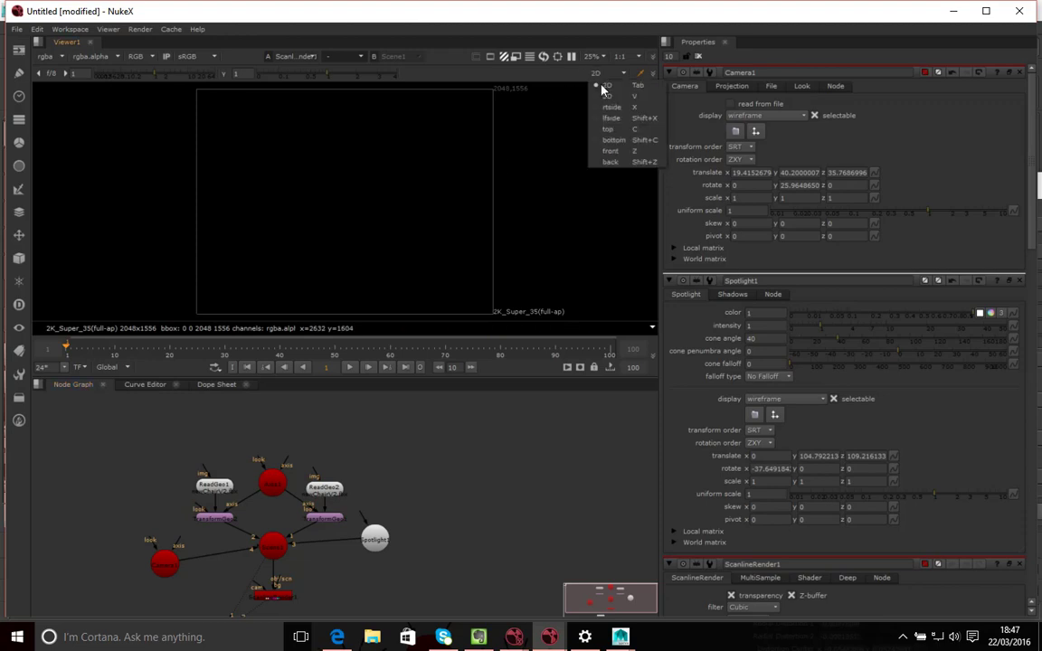
{"action": "left_click", "coordinate": [548, 88]}
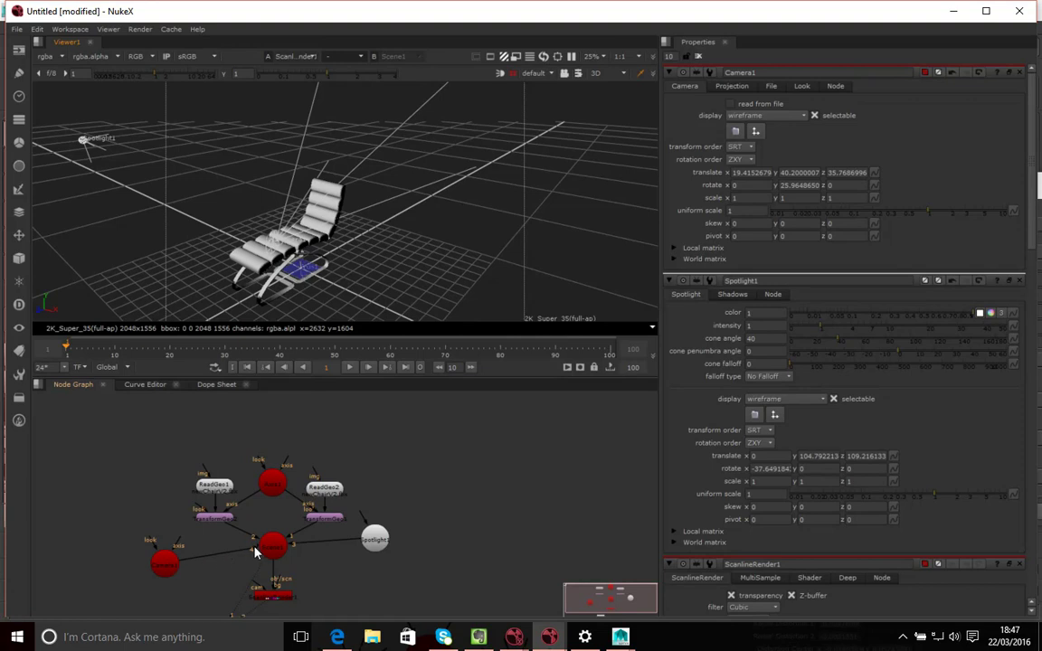
{"action": "left_click_drag", "start_coordinate": [208, 568], "coordinate": [268, 599]}
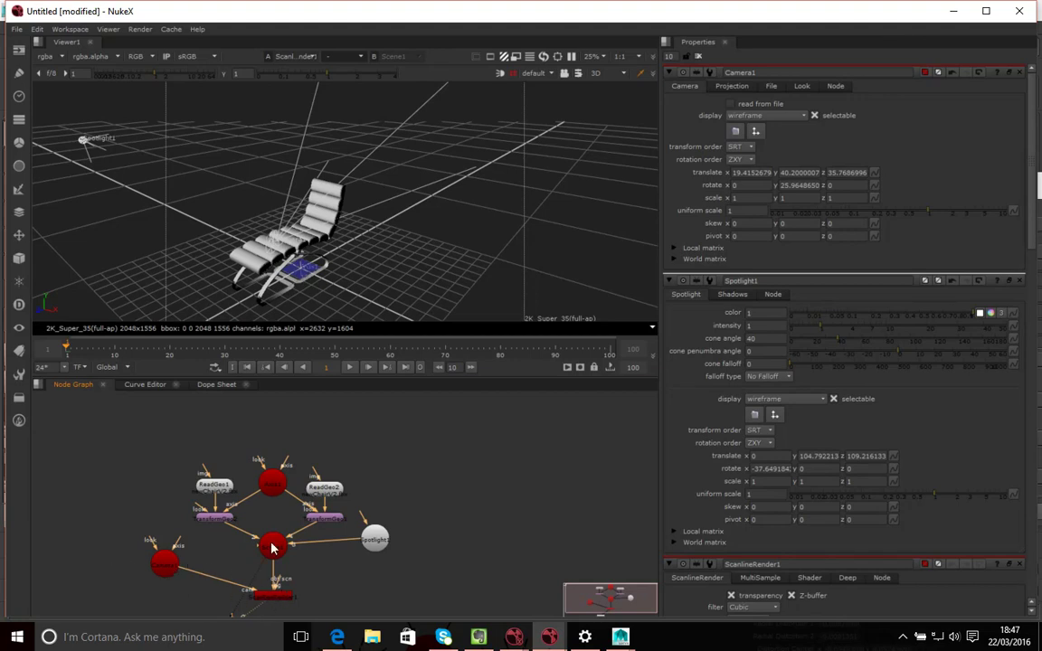
{"action": "left_click", "coordinate": [164, 559]}
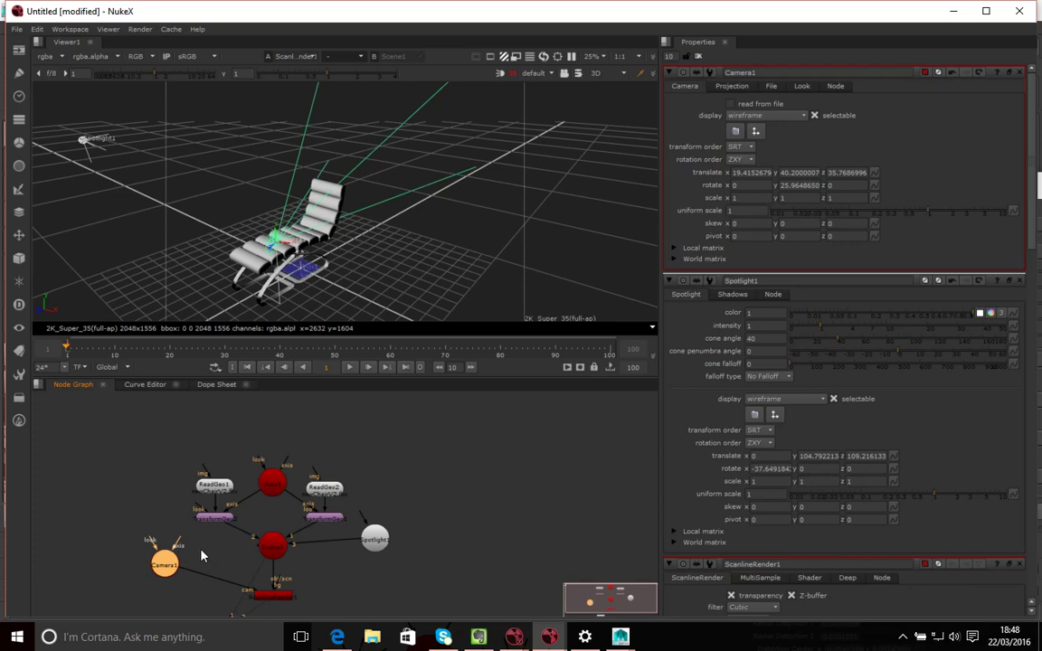
Add a BasicMaterial node above ReadGeo1
{"action": "left_click", "coordinate": [226, 440]}
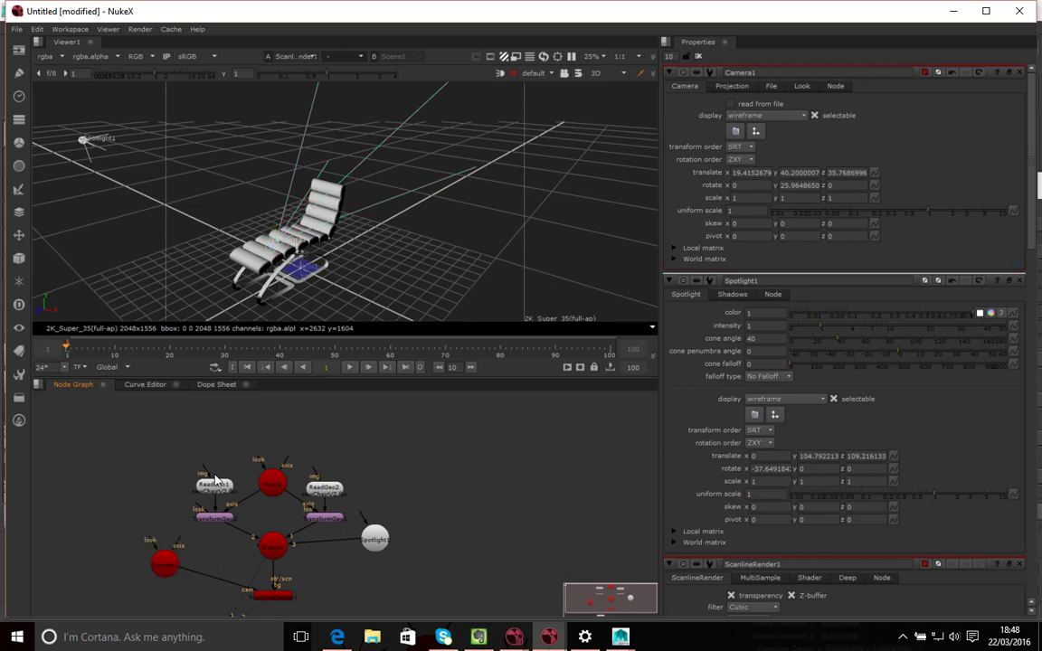
{"action": "key", "text": "Tab"}
{"action": "type", "text": "bas"}
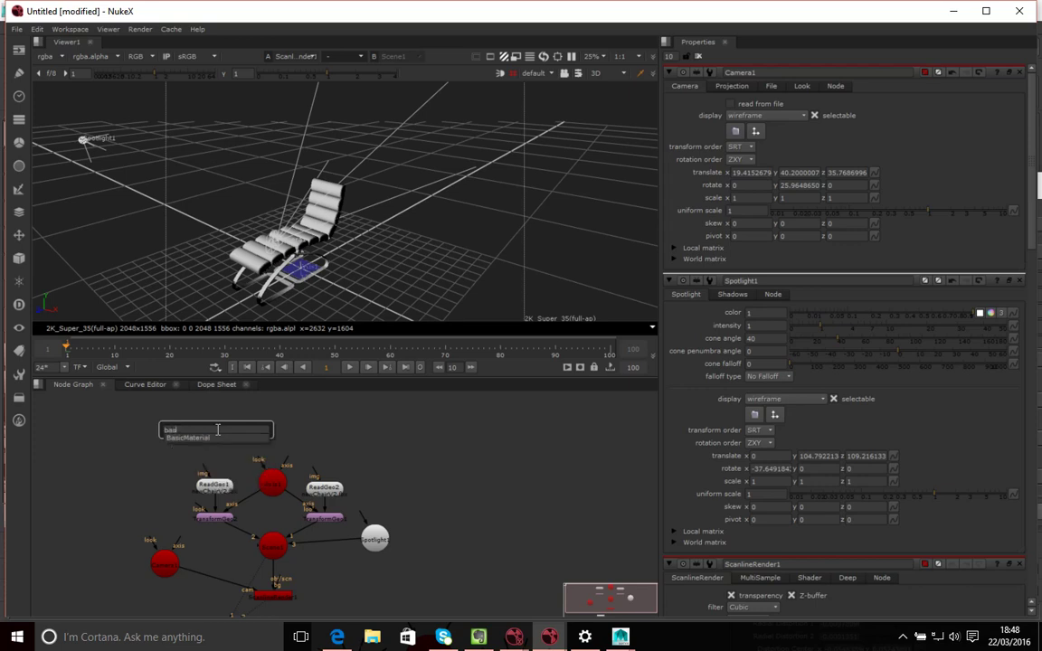
{"action": "key", "text": "Return"}
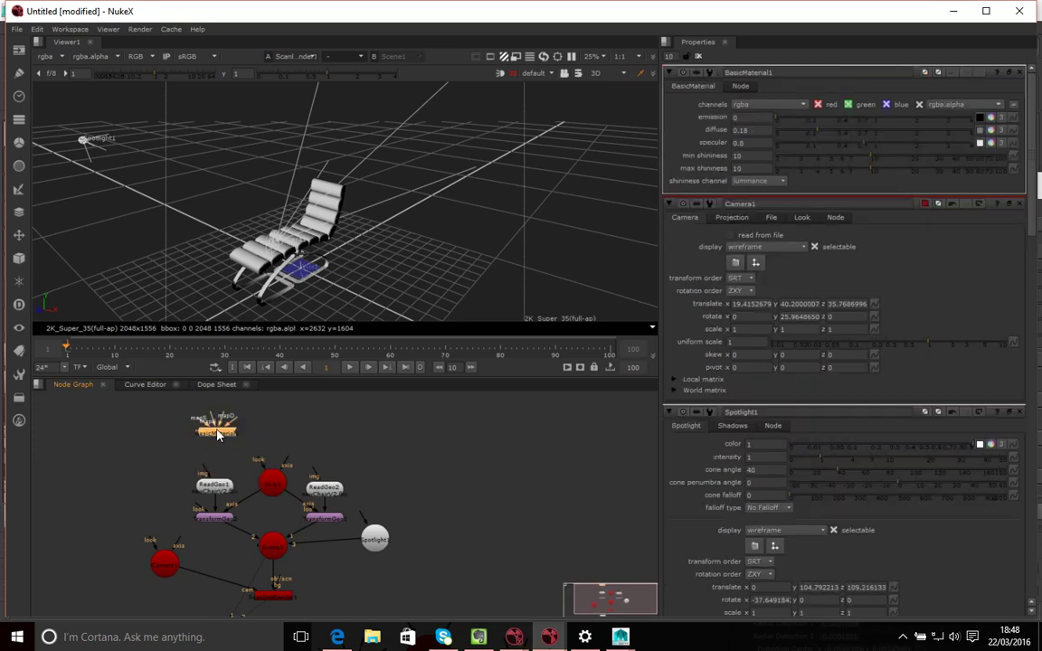
Duplicate the BasicMaterial node, connect one material to the img input of each ReadGeo node and place each above its ReadGeo
{"action": "left_click_drag", "start_coordinate": [206, 469], "coordinate": [324, 454]}
{"action": "key", "text": "ctrl+c"}
{"action": "key", "text": "ctrl+v"}
{"action": "left_click_drag", "start_coordinate": [211, 449], "coordinate": [406, 444]}
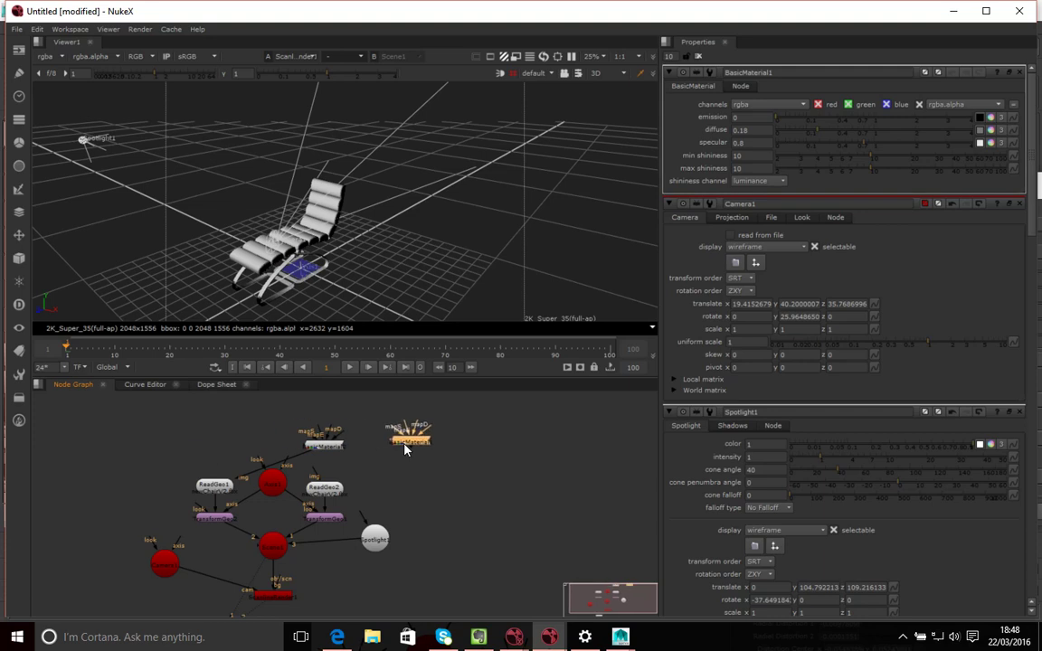
{"action": "left_click_drag", "start_coordinate": [325, 448], "coordinate": [217, 459]}
{"action": "left_click_drag", "start_coordinate": [409, 454], "coordinate": [340, 468]}
{"action": "left_click", "coordinate": [397, 457]}
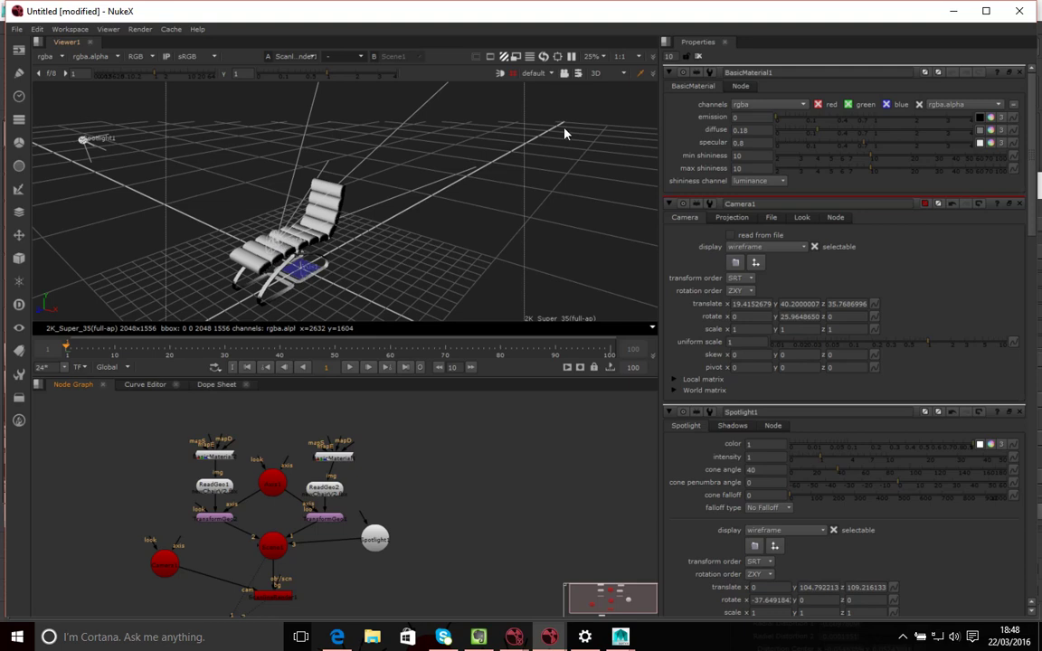
Switch the viewer to 2D for the render output and shift the ScanlineRender1 and Camera1 nodes away from Scene1
{"action": "left_click", "coordinate": [604, 73]}
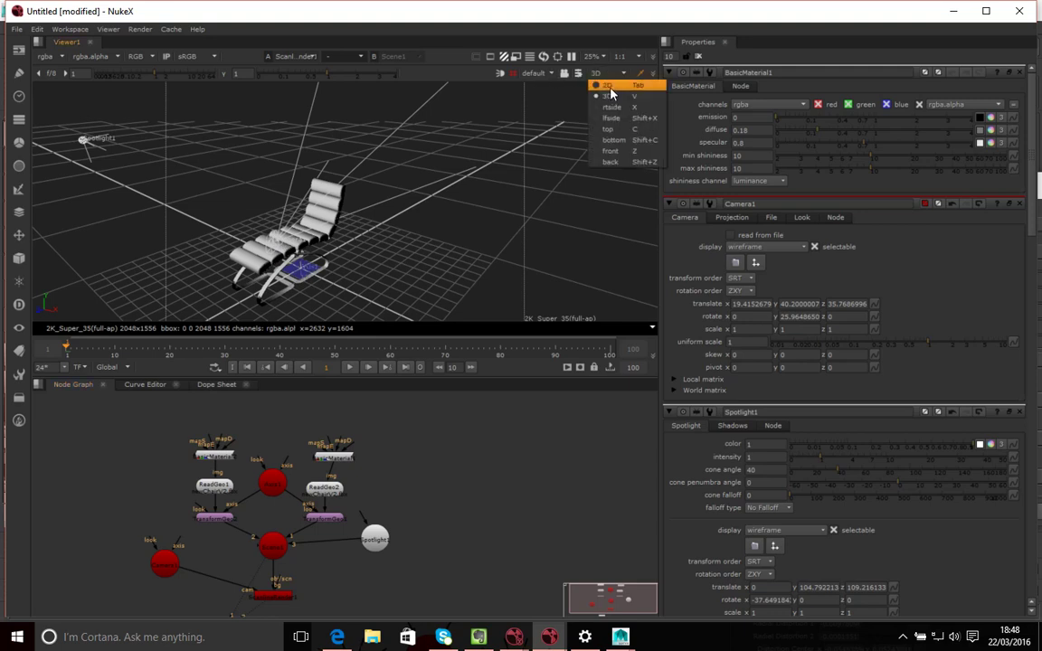
{"action": "left_click", "coordinate": [588, 83]}
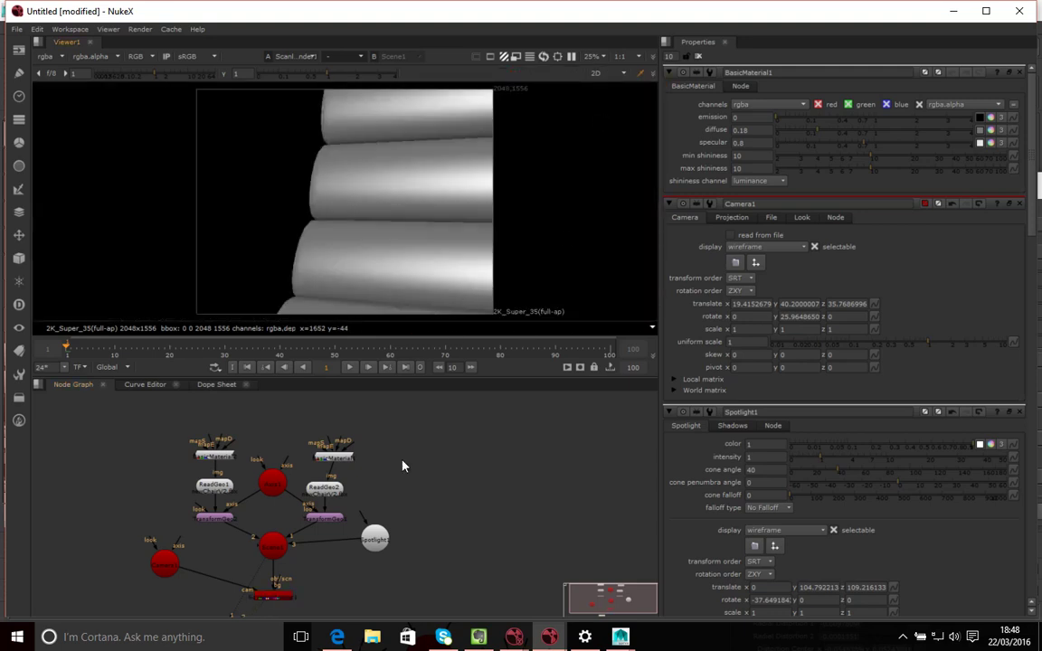
{"action": "left_click", "coordinate": [328, 456]}
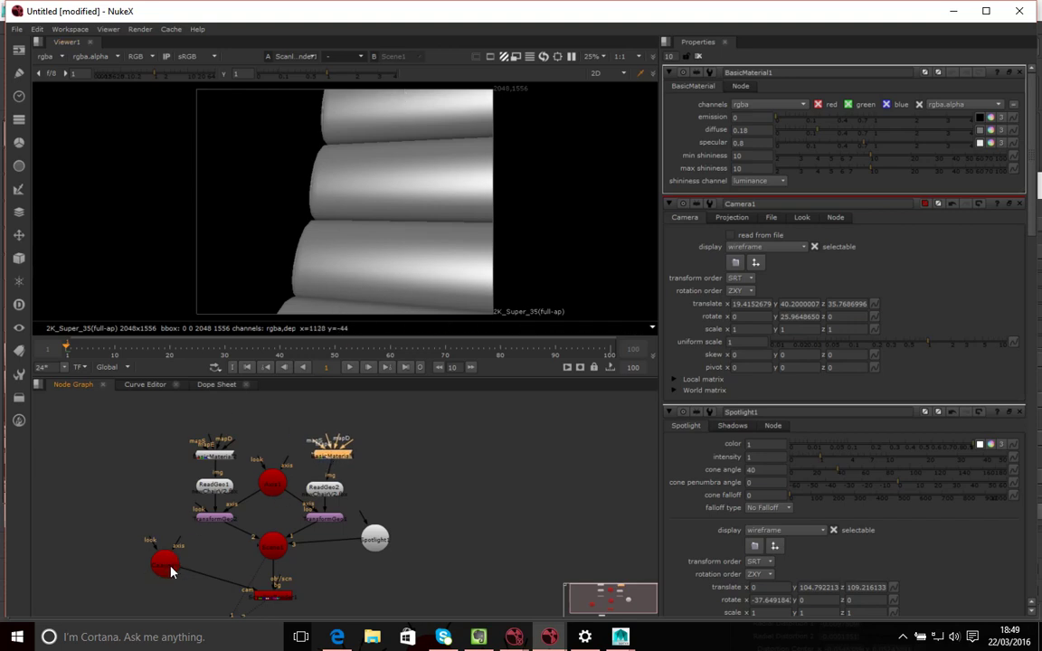
{"action": "left_click_drag", "start_coordinate": [261, 601], "coordinate": [145, 568]}
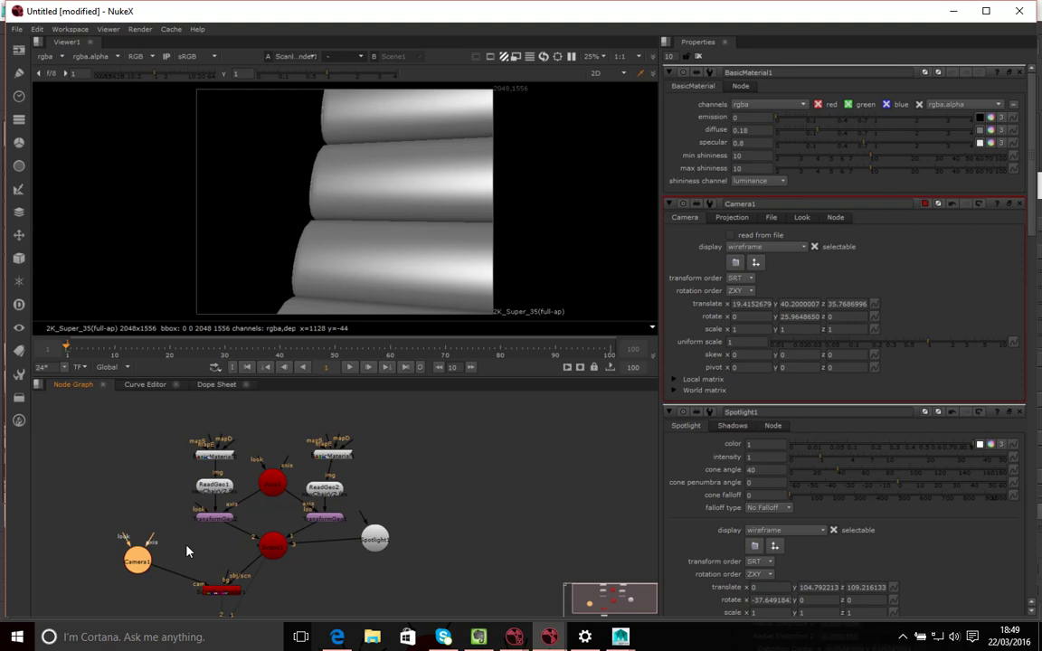
{"action": "scroll", "coordinate": [443, 556], "scroll_direction": "down", "scroll_amount": 2}
{"action": "scroll", "coordinate": [444, 550], "scroll_direction": "up", "scroll_amount": 1}
{"action": "left_click", "coordinate": [453, 547]}
{"action": "key", "text": "Tab"}
{"action": "type", "text": "dir"}
{"action": "key", "text": "Down"}
{"action": "key", "text": "Return"}
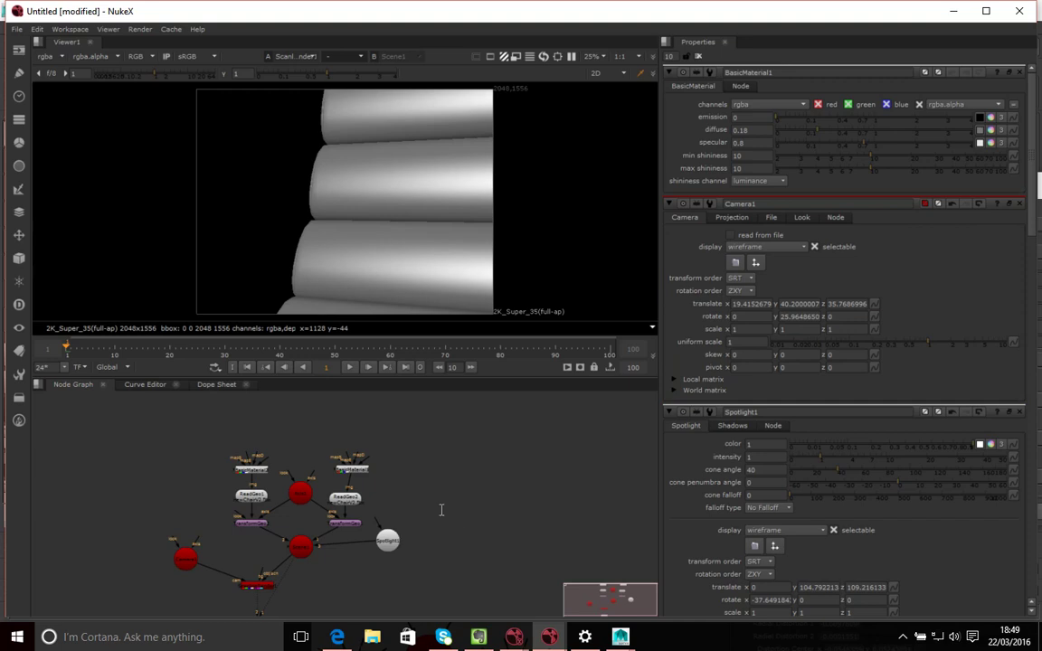
Add a second Viewer node, place it below Spotlight1 and try to undock its viewer pane
{"action": "key", "text": "ctrl+i"}
{"action": "left_click_drag", "start_coordinate": [452, 553], "coordinate": [447, 591]}
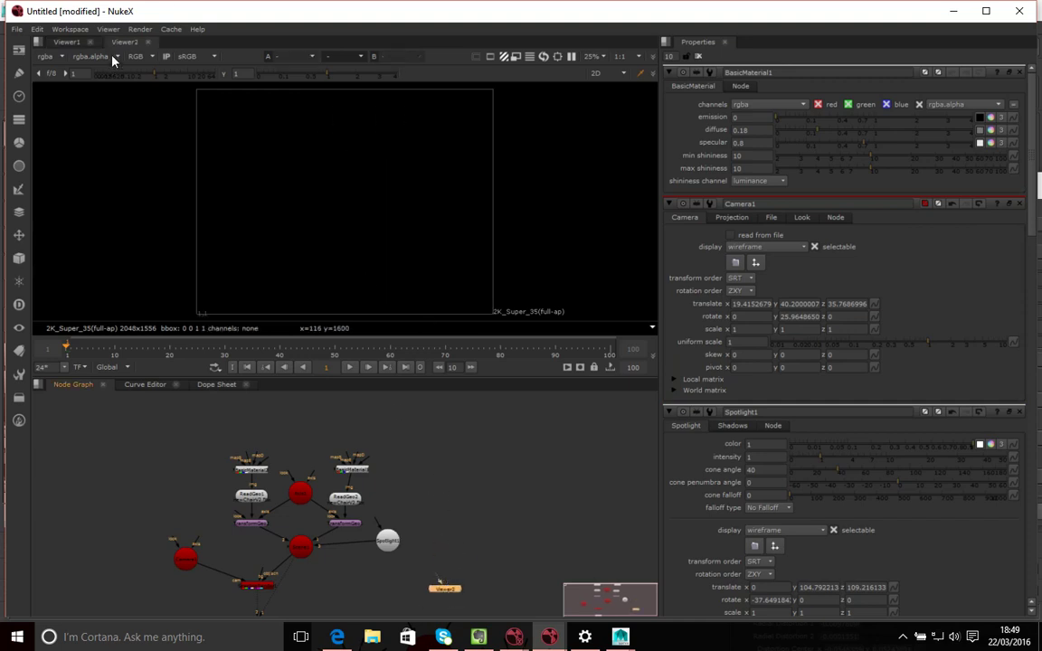
{"action": "left_click_drag", "start_coordinate": [109, 42], "coordinate": [486, 140]}
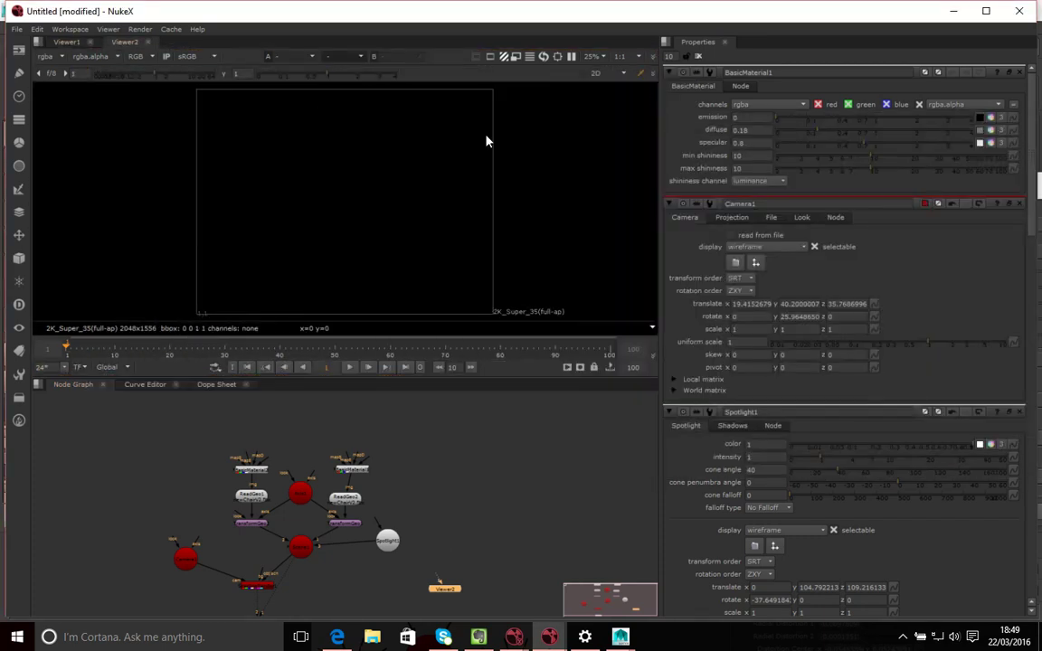
Move the Viewer2 node slightly higher in the graph and undock the Viewer2 pane into a floating window
{"action": "left_click", "coordinate": [549, 637]}
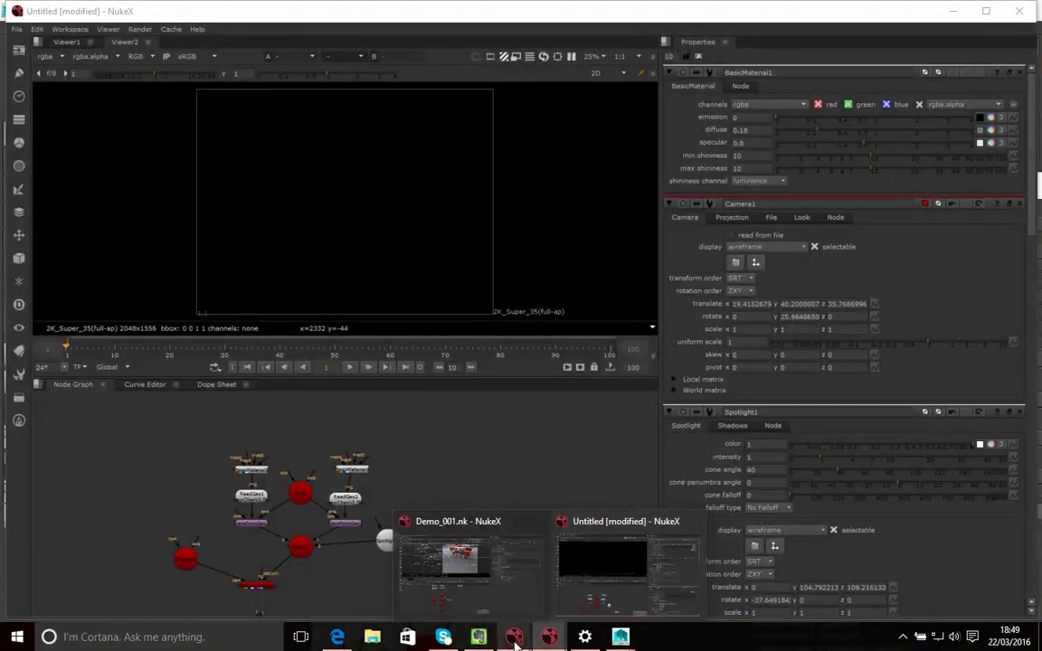
{"action": "left_click", "coordinate": [544, 443]}
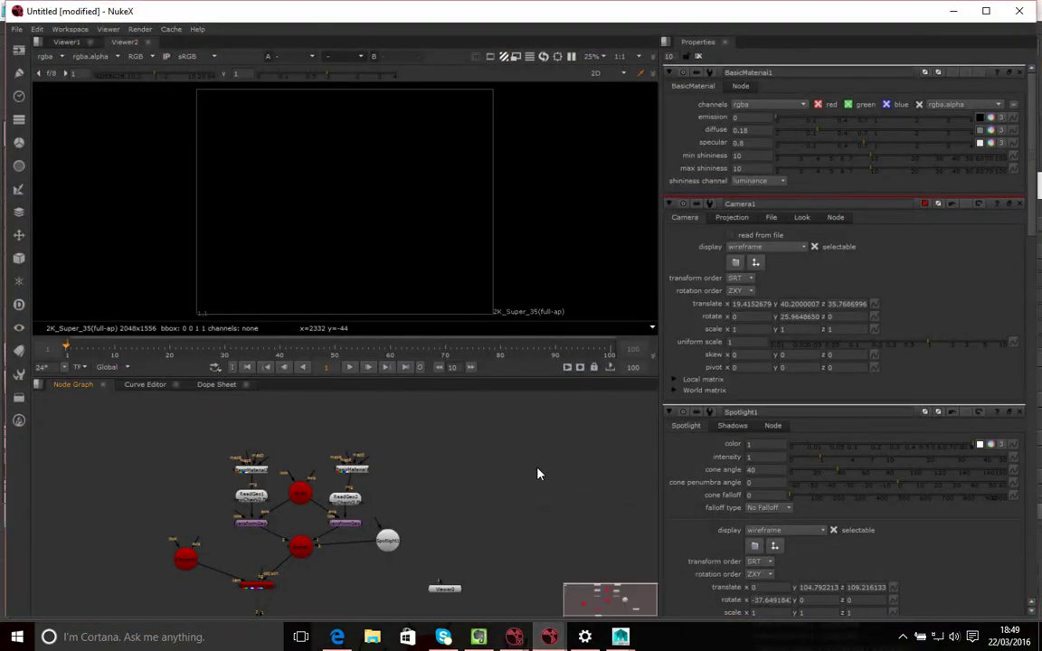
{"action": "left_click_drag", "start_coordinate": [447, 591], "coordinate": [460, 563]}
{"action": "left_click_drag", "start_coordinate": [125, 42], "coordinate": [1041, 279]}
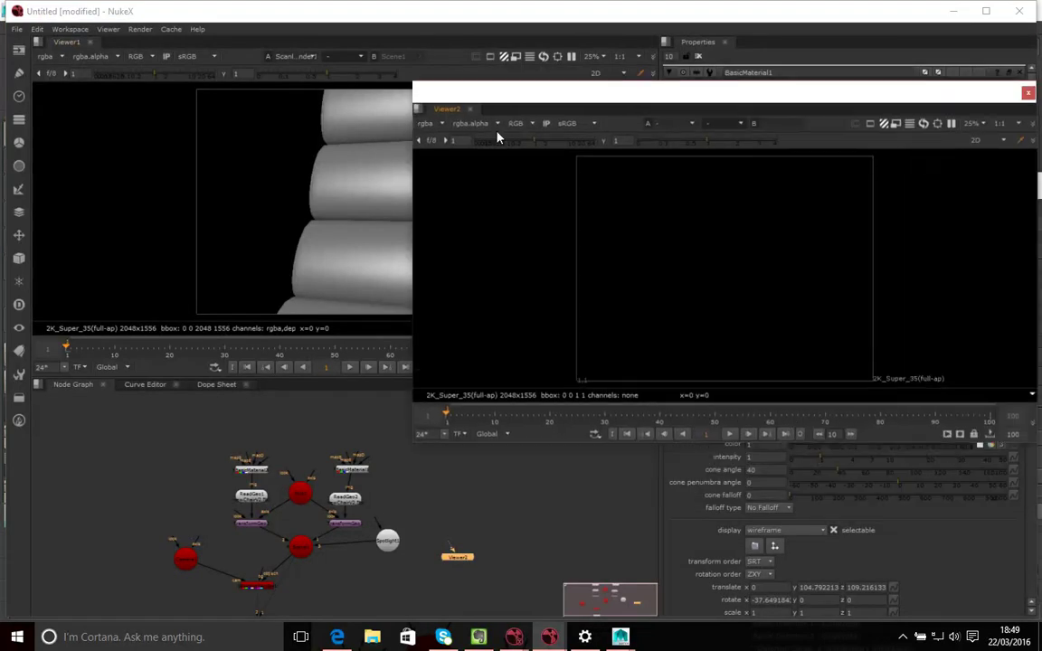
Reposition the floating Viewer2 window to expose the Viewer2 node, connect that node to Scene1 and place it below Spotlight1
{"action": "left_click_drag", "start_coordinate": [505, 76], "coordinate": [400, 186]}
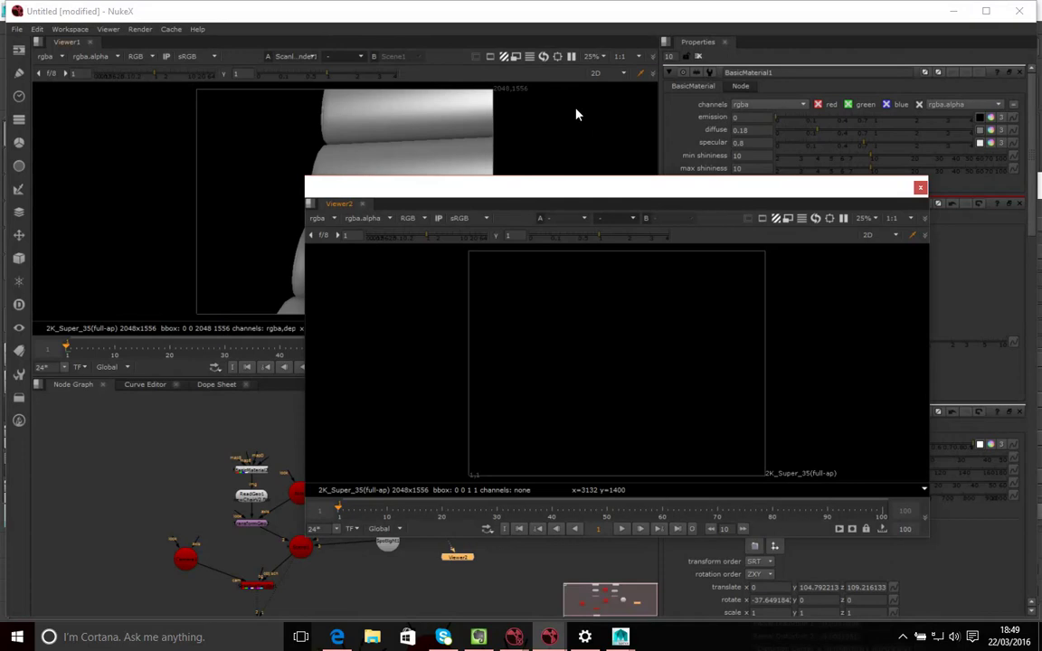
{"action": "left_click_drag", "start_coordinate": [582, 190], "coordinate": [635, 165]}
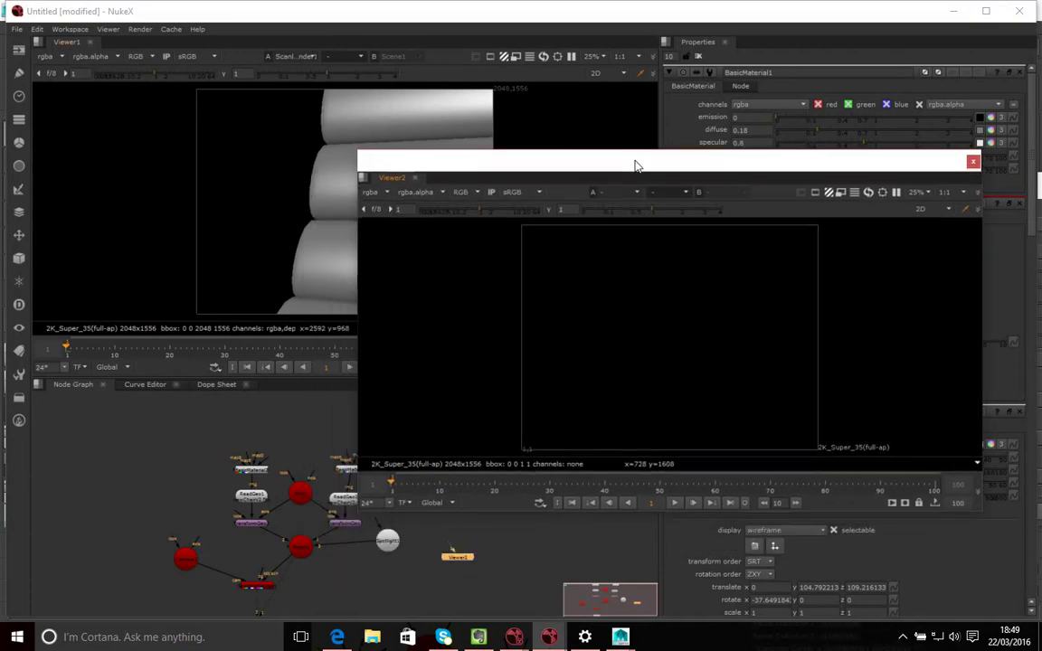
{"action": "left_click_drag", "start_coordinate": [455, 559], "coordinate": [301, 544]}
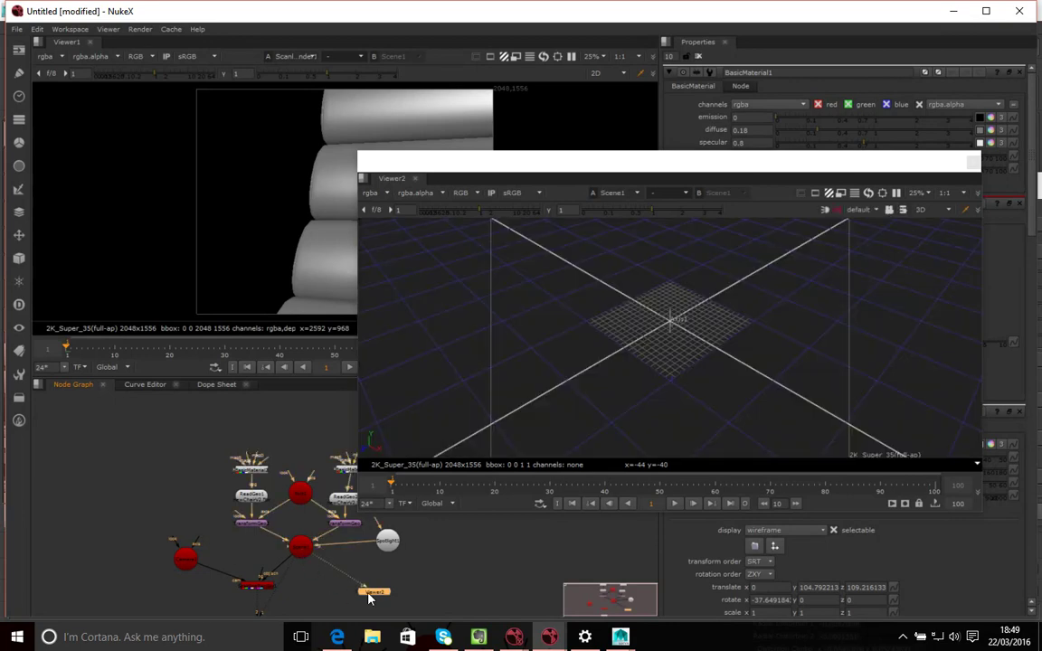
{"action": "left_click_drag", "start_coordinate": [376, 599], "coordinate": [369, 607]}
Select Camera1 in the Viewer2 3D scene and move it back from the chair so the render frames the whole backrest
{"action": "scroll", "coordinate": [670, 325], "scroll_direction": "down", "scroll_amount": 15}
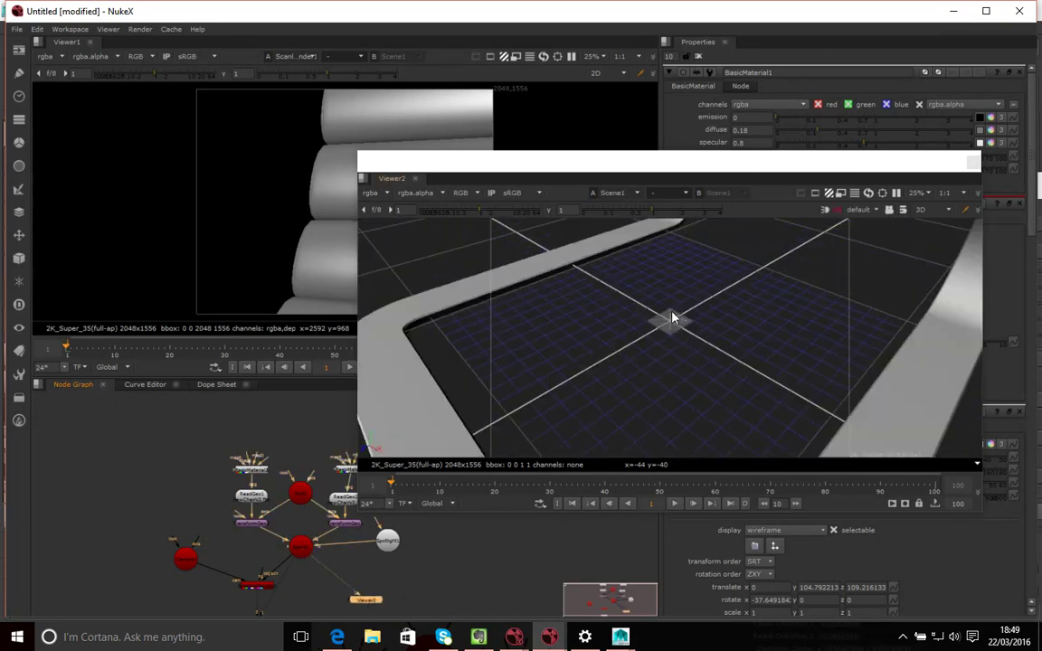
{"action": "scroll", "coordinate": [679, 314], "scroll_direction": "up", "scroll_amount": 3}
{"action": "scroll", "coordinate": [671, 320], "scroll_direction": "down", "scroll_amount": 4}
{"action": "middle_click_drag", "start_coordinate": [742, 306], "coordinate": [737, 328]}
{"action": "left_click_drag", "start_coordinate": [736, 329], "coordinate": [683, 382], "text": "ctrl"}
{"action": "middle_click_drag", "start_coordinate": [683, 382], "coordinate": [670, 389]}
{"action": "left_click", "coordinate": [608, 341]}
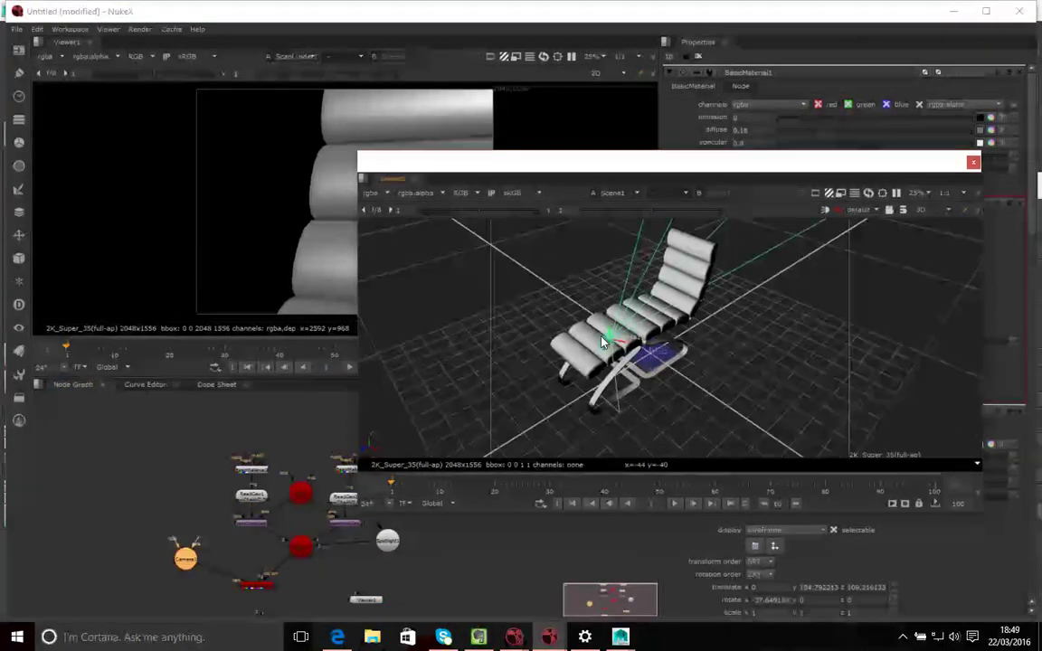
{"action": "left_click_drag", "start_coordinate": [623, 168], "coordinate": [747, 247]}
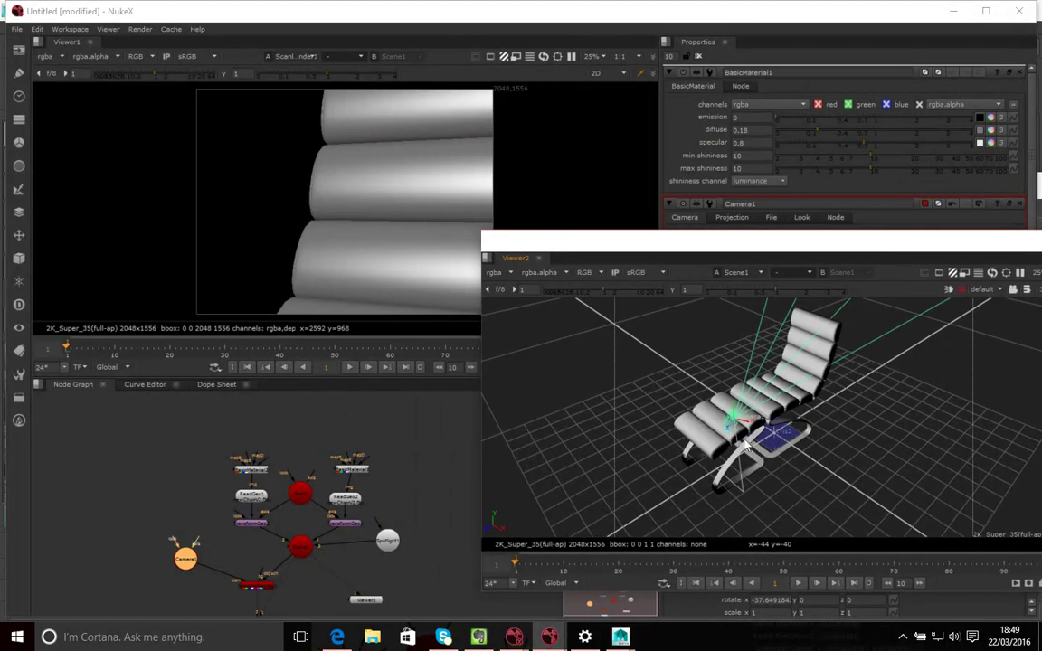
{"action": "mouse_move", "coordinate": [752, 424]}
{"action": "left_mouse_down"}
{"action": "mouse_move", "coordinate": [734, 427]}
{"action": "mouse_move", "coordinate": [764, 427]}
{"action": "left_mouse_up"}
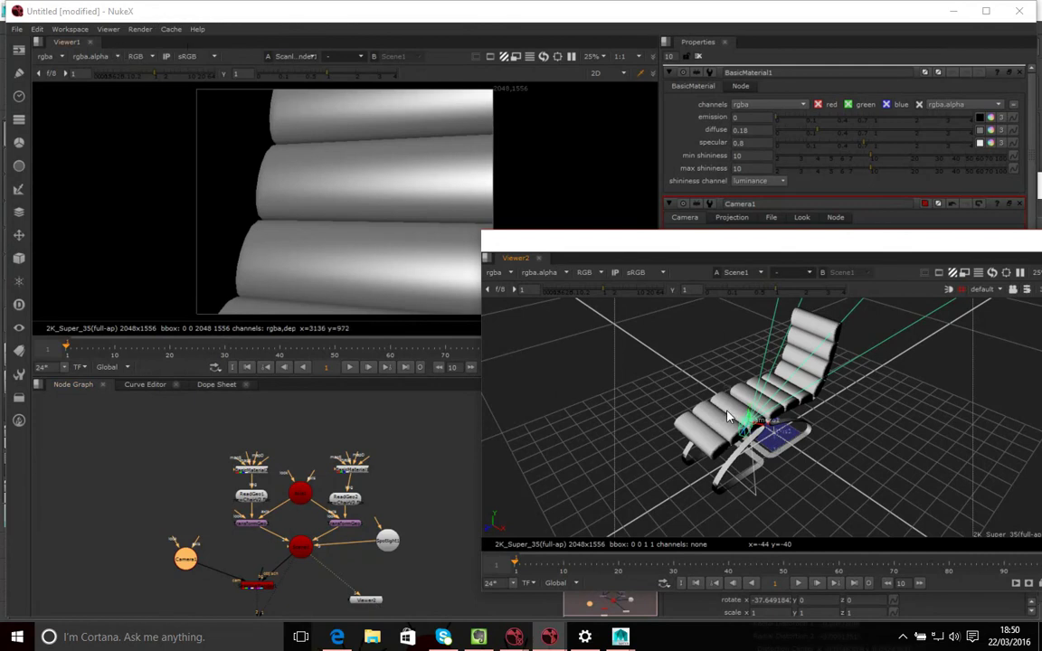
{"action": "middle_click_drag", "start_coordinate": [735, 455], "coordinate": [731, 460]}
{"action": "left_click_drag", "start_coordinate": [733, 461], "coordinate": [547, 606], "text": "ctrl"}
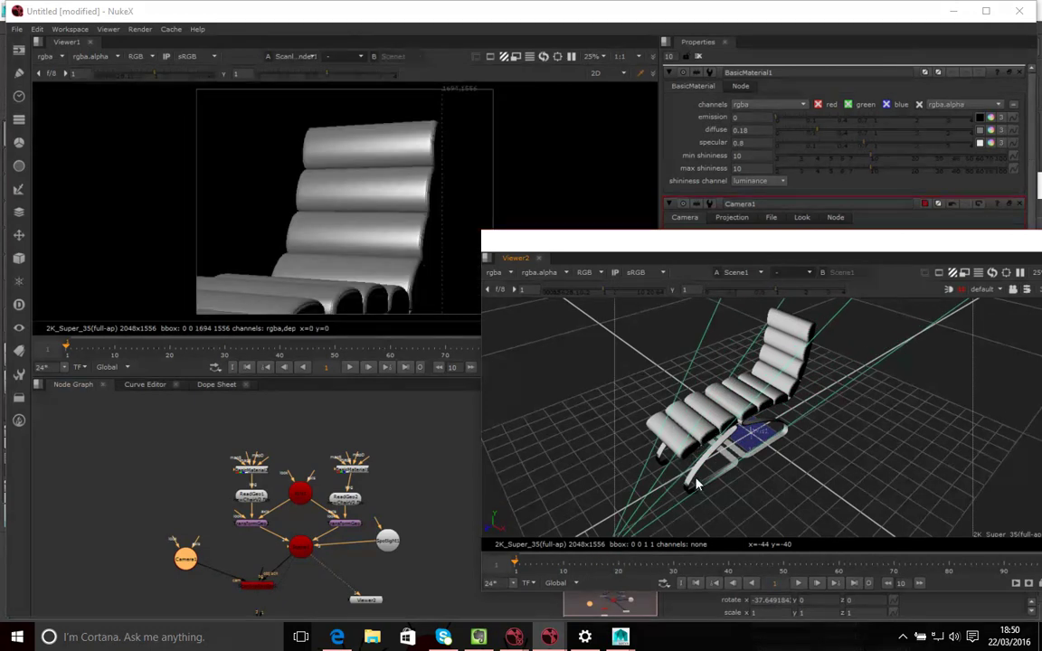
Raise the floating Viewer2 window and pull Camera1 farther back from the chair to bring its seat and legs into the render
{"action": "left_click_drag", "start_coordinate": [625, 236], "coordinate": [610, 126]}
{"action": "scroll", "coordinate": [666, 396], "scroll_direction": "down", "scroll_amount": 5}
{"action": "left_click_drag", "start_coordinate": [673, 391], "coordinate": [596, 474]}
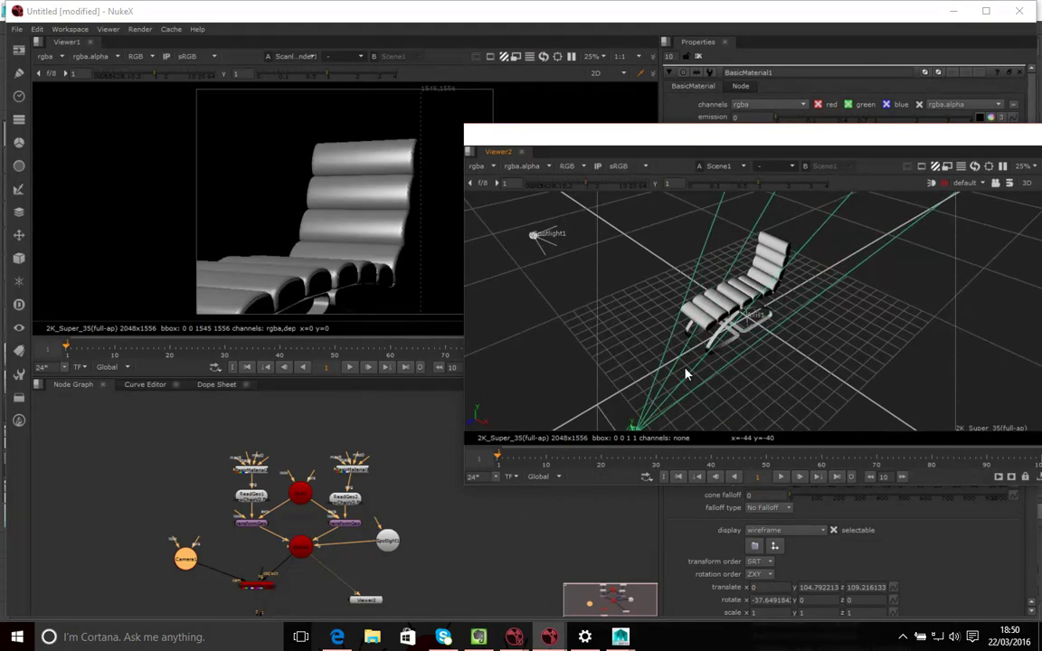
{"action": "mouse_move", "coordinate": [693, 379]}
{"action": "left_mouse_down", "text": "ctrl"}
{"action": "mouse_move", "coordinate": [702, 363]}
{"action": "mouse_move", "coordinate": [707, 370]}
{"action": "left_mouse_up", "text": "ctrl"}
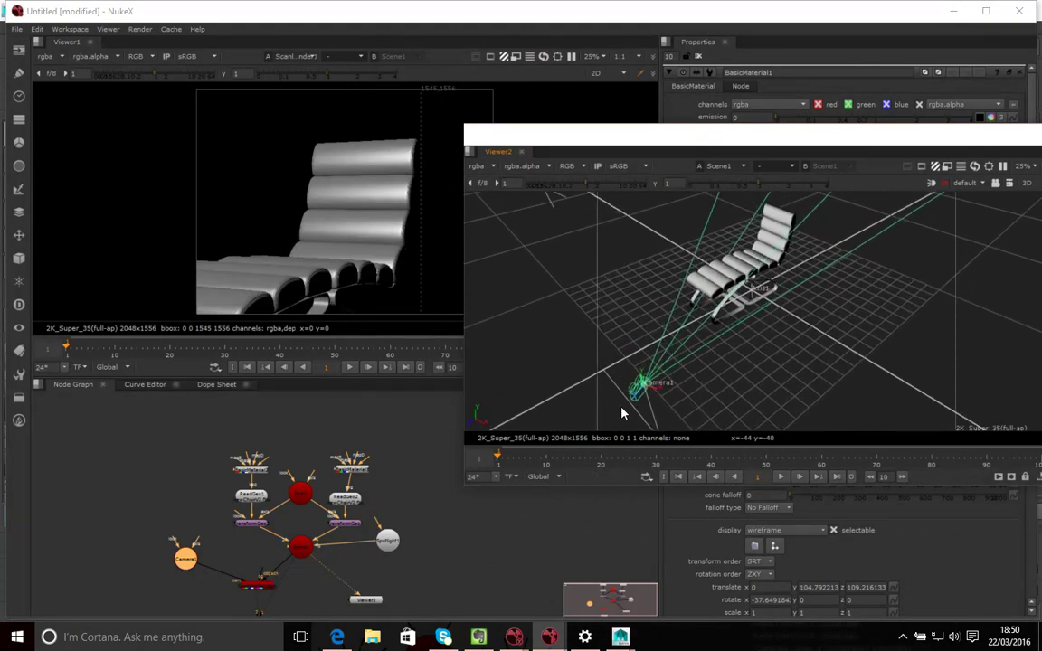
{"action": "left_click_drag", "start_coordinate": [633, 403], "coordinate": [457, 476]}
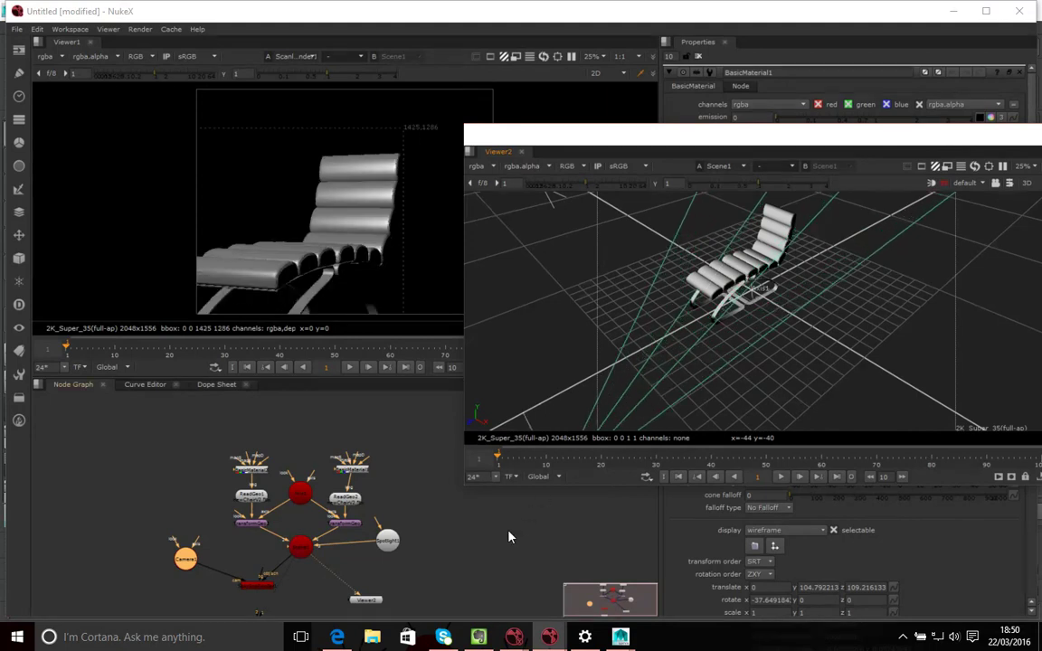
{"action": "middle_click_drag", "start_coordinate": [691, 416], "coordinate": [730, 365]}
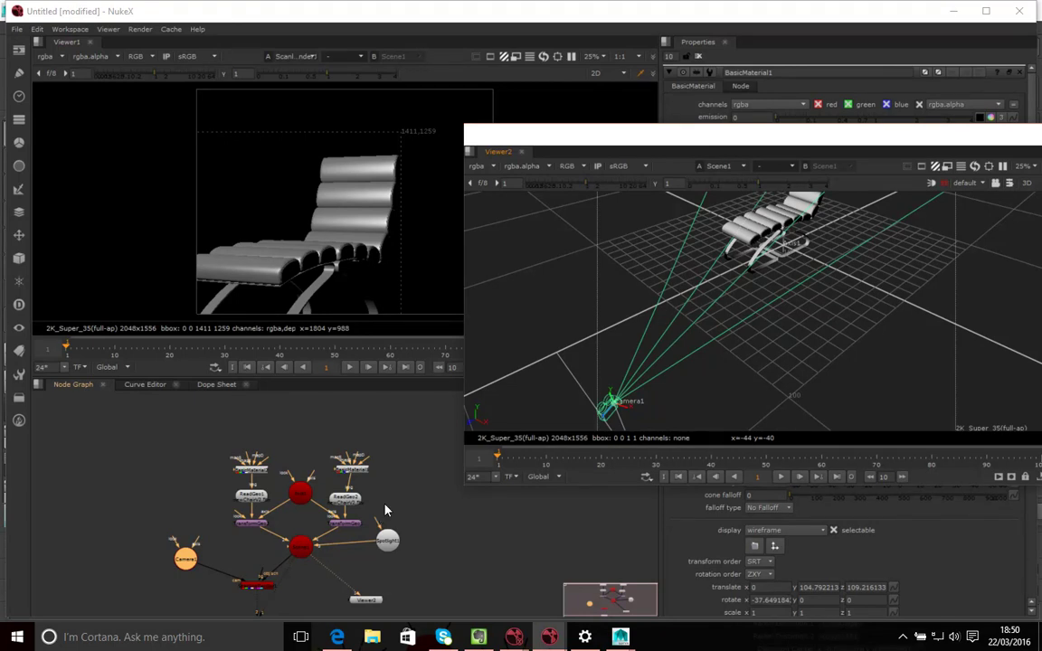
{"action": "scroll", "coordinate": [378, 511], "scroll_direction": "up", "scroll_amount": 2}
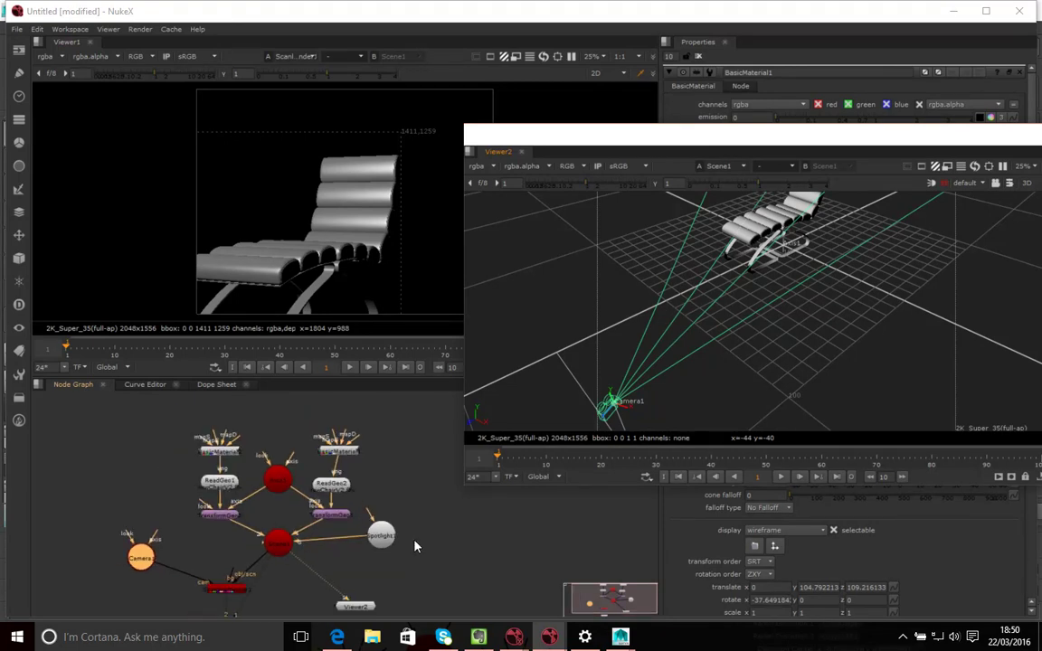
{"action": "scroll", "coordinate": [416, 546], "scroll_direction": "up", "scroll_amount": 1}
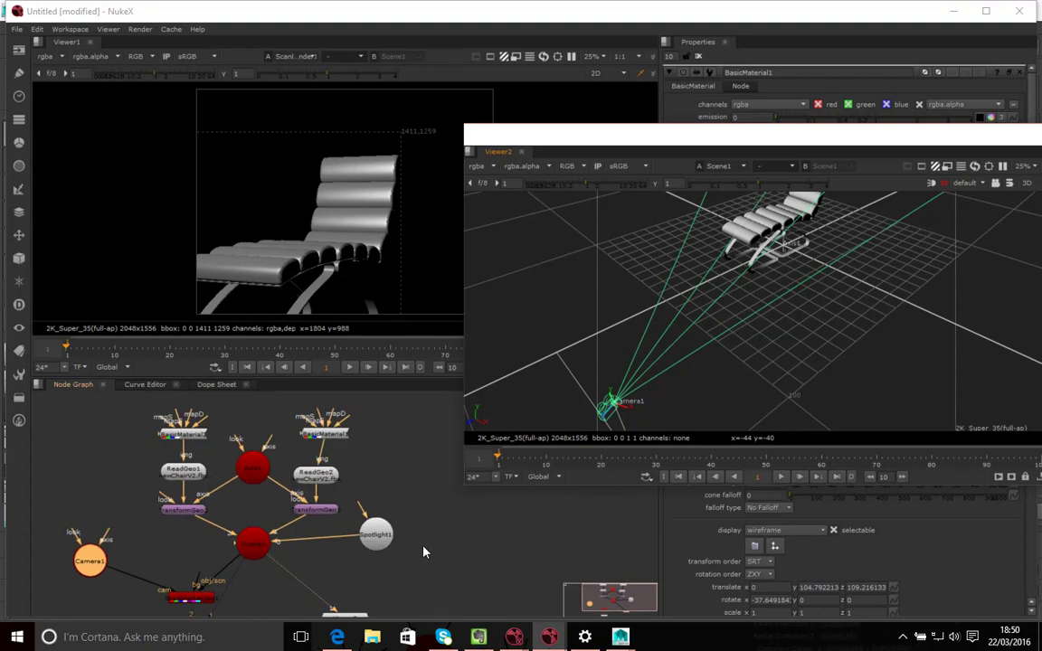